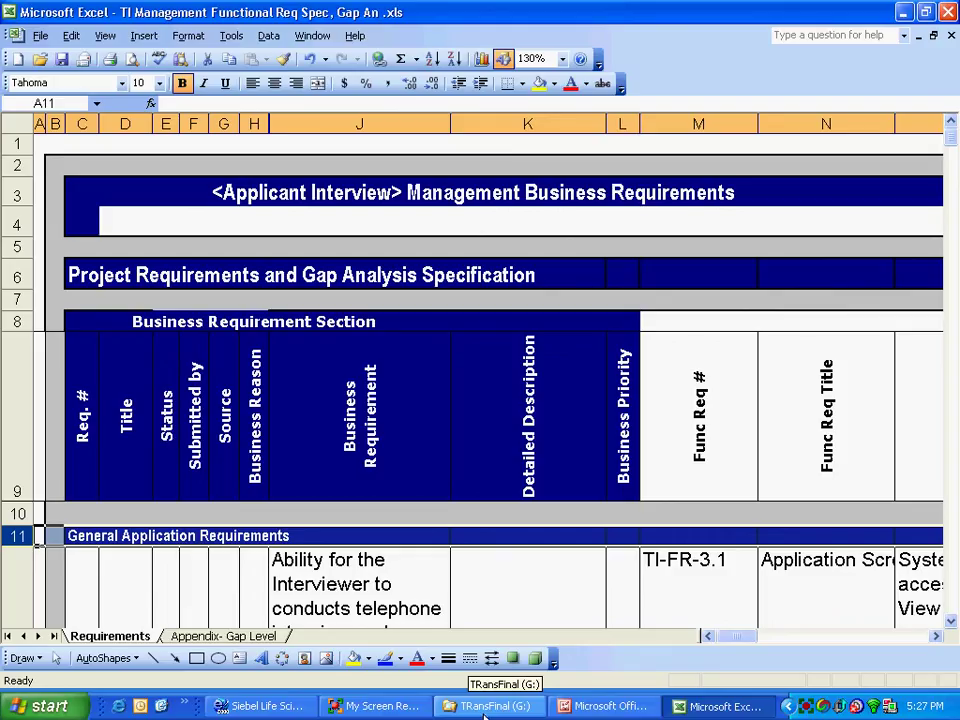
# Step: Start a new blank Microsoft Office Excel 2003 workbook and dismiss the Getting Started pane
pyautogui.click(47, 708)
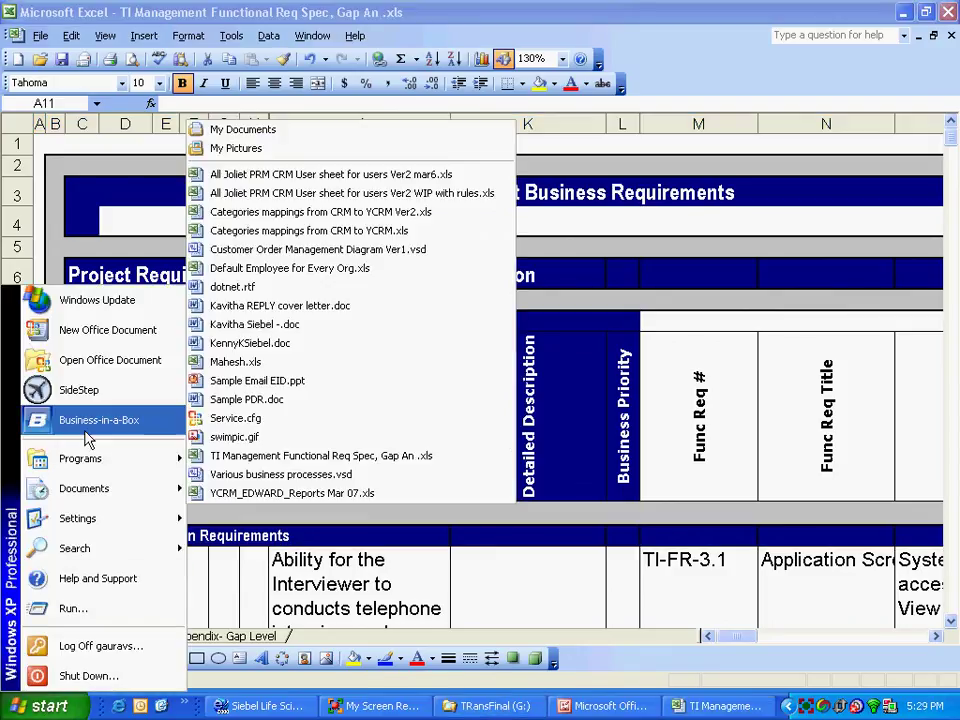
pyautogui.moveTo(80, 460)
pyautogui.moveTo(240, 454)
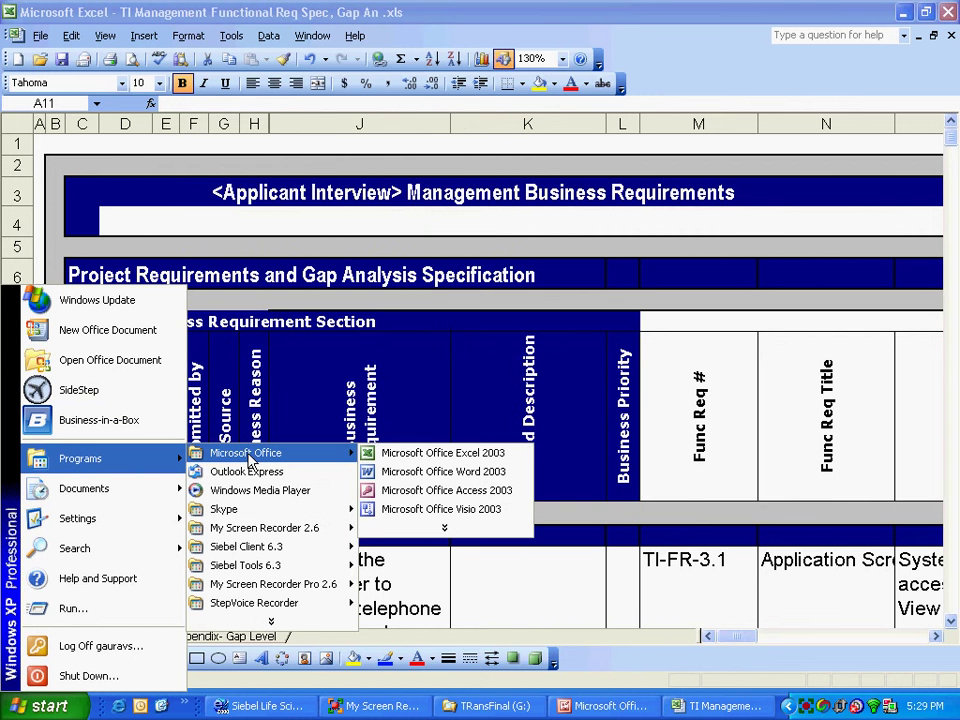
pyautogui.click(408, 455)
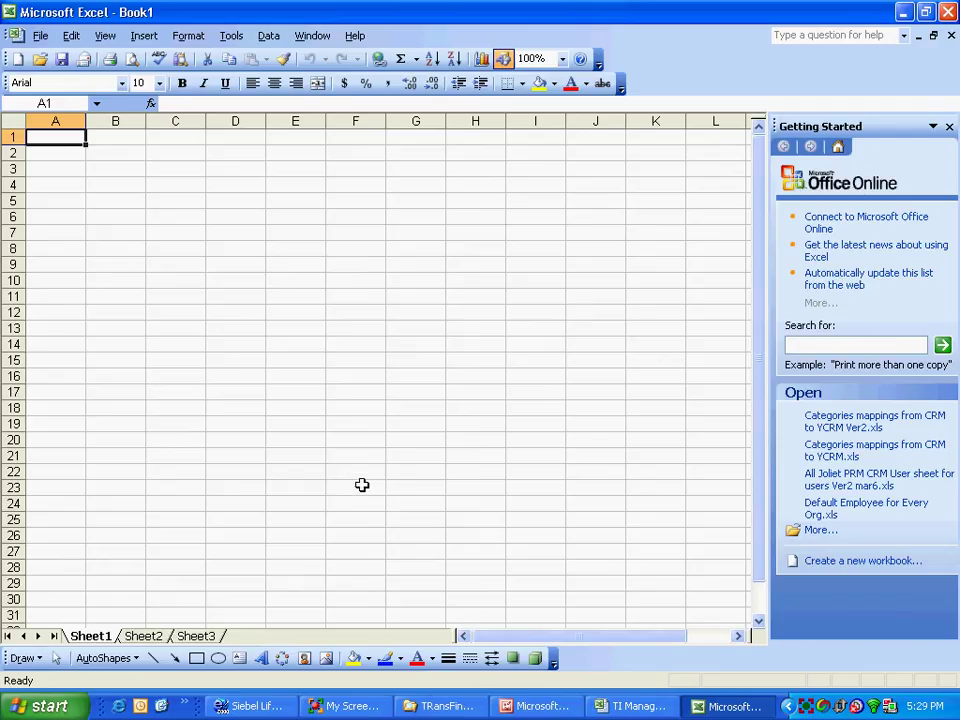
pyautogui.click(949, 126)
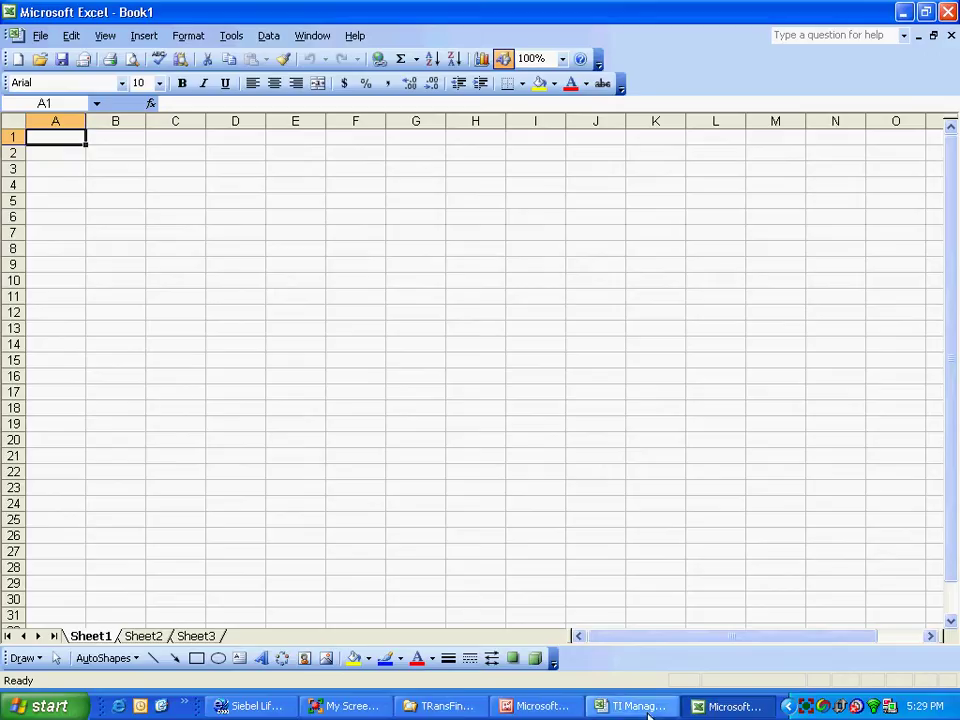
# Step: Save the blank workbook to the Desktop as "Gap Analysis Ver 1.xls"
pyautogui.click(61, 59)
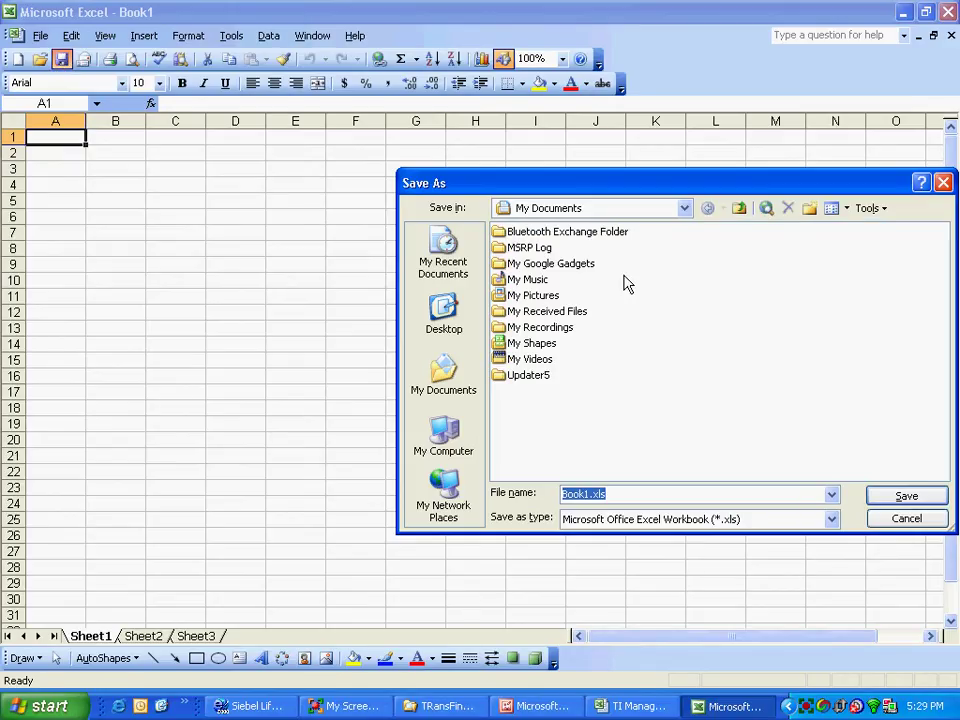
pyautogui.click(444, 312)
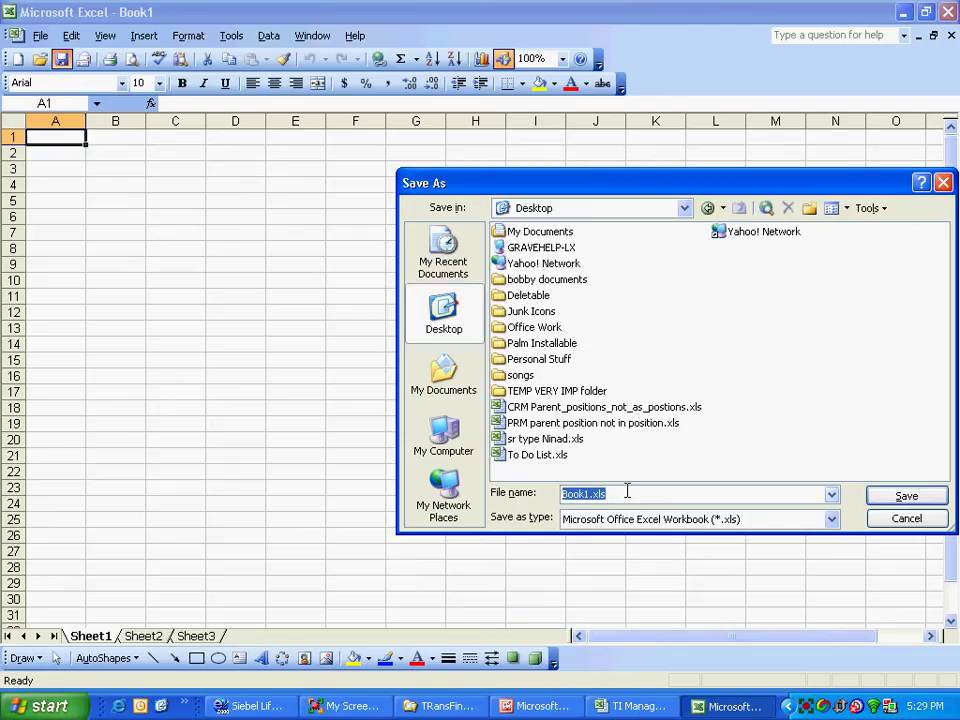
pyautogui.doubleClick(591, 494)
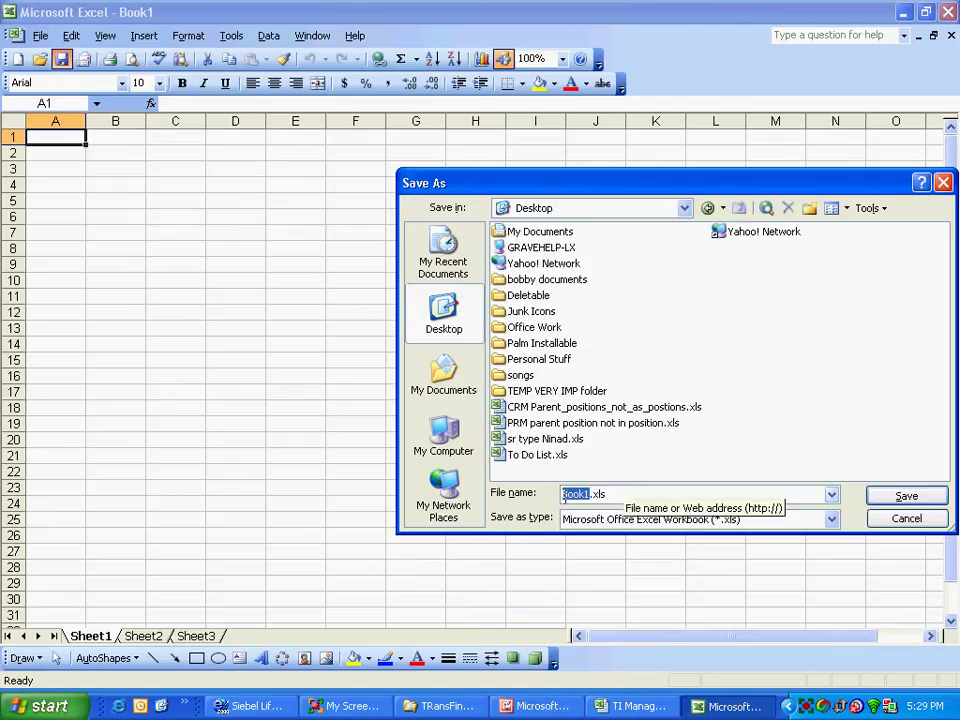
pyautogui.write('Gap')
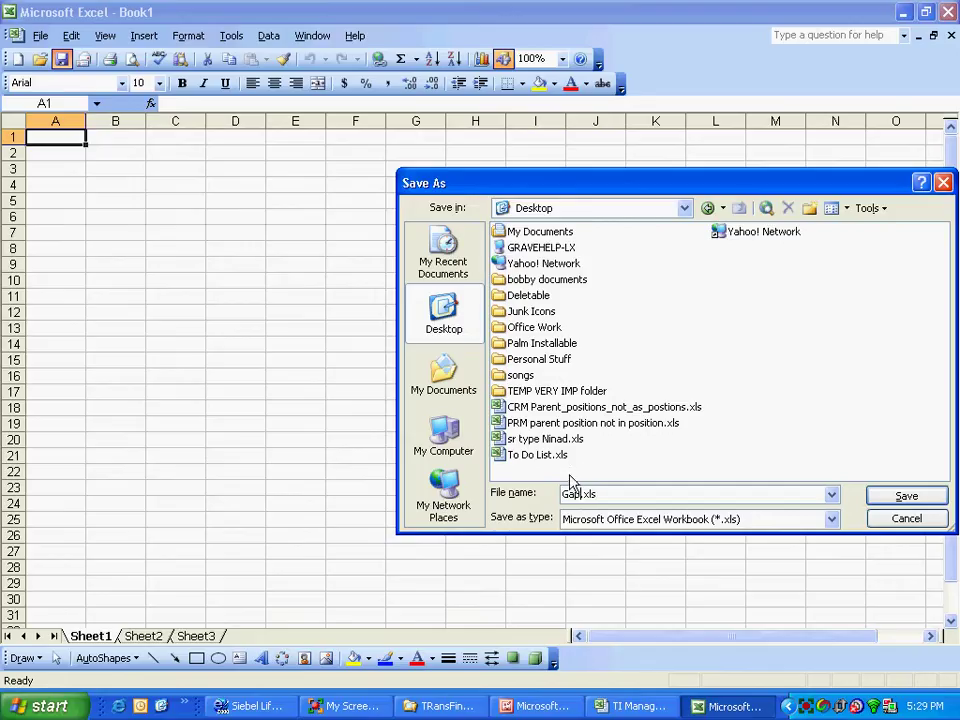
pyautogui.write('Analysis')
pyautogui.click(576, 492)
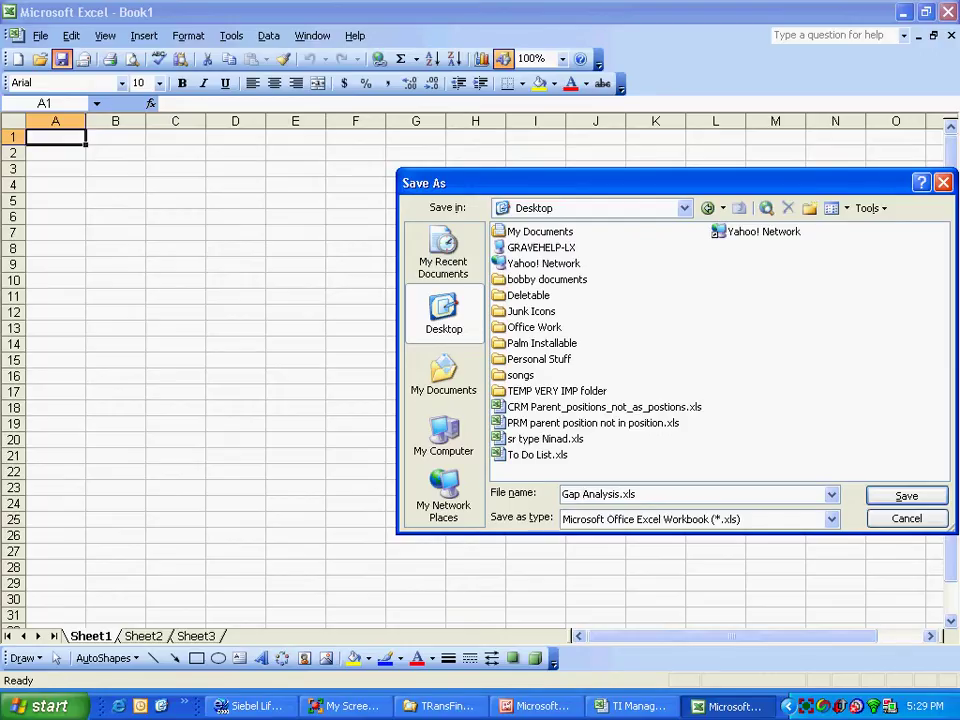
pyautogui.write('Ver 1')
pyautogui.click(896, 496)
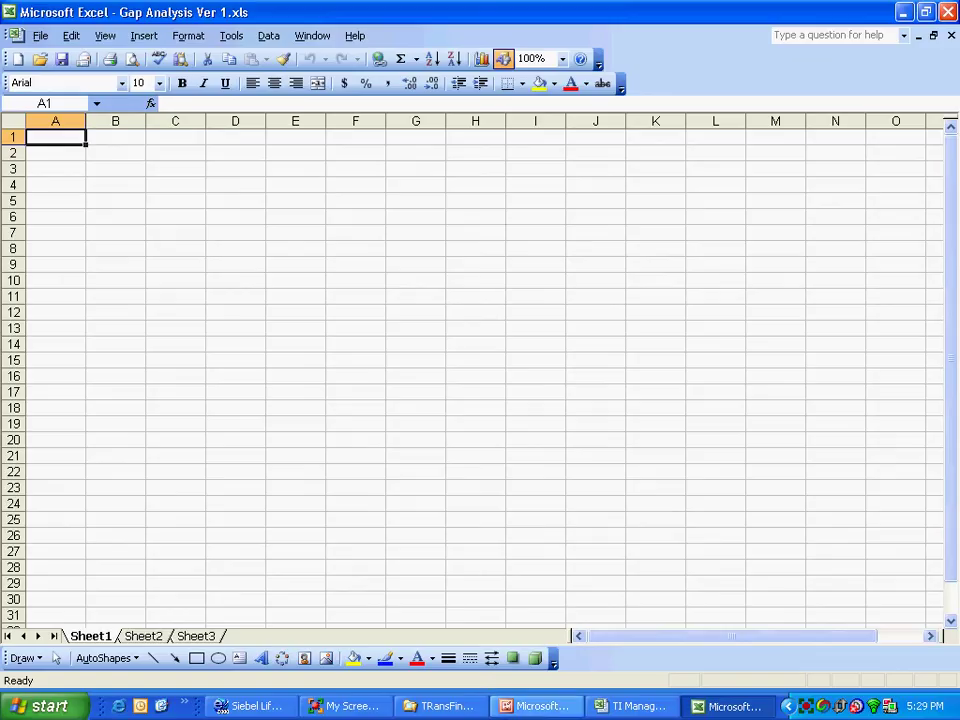
# Step: Apply a thick box border around the range B2:N8 on Sheet1 of the Gap Analysis workbook
pyautogui.click(645, 706)
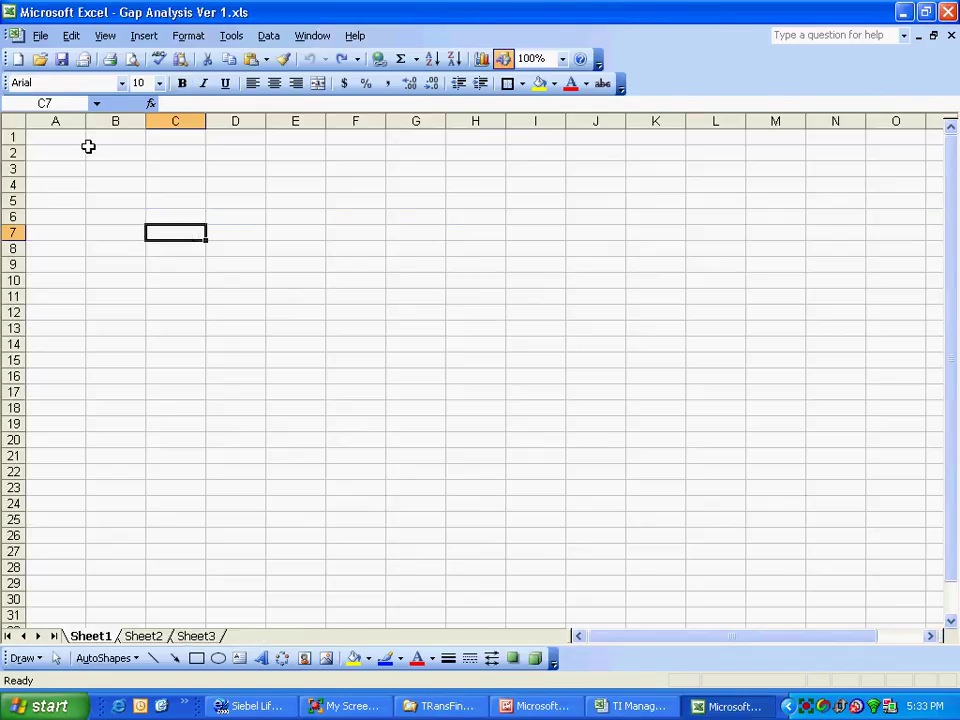
pyautogui.moveTo(88, 147); pyautogui.dragTo(816, 246)
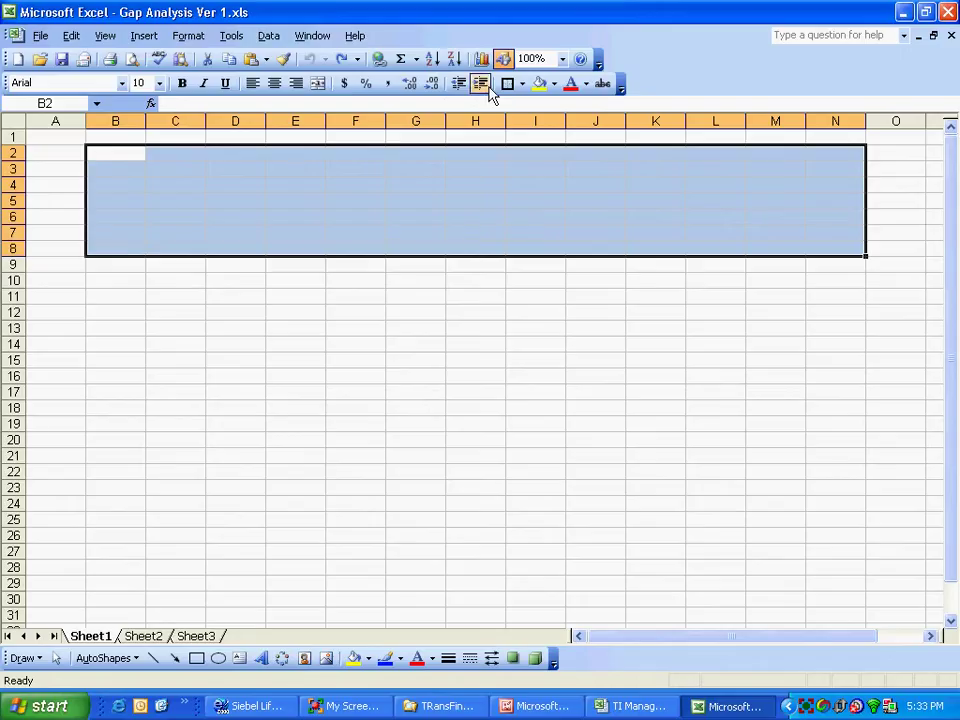
pyautogui.click(523, 86)
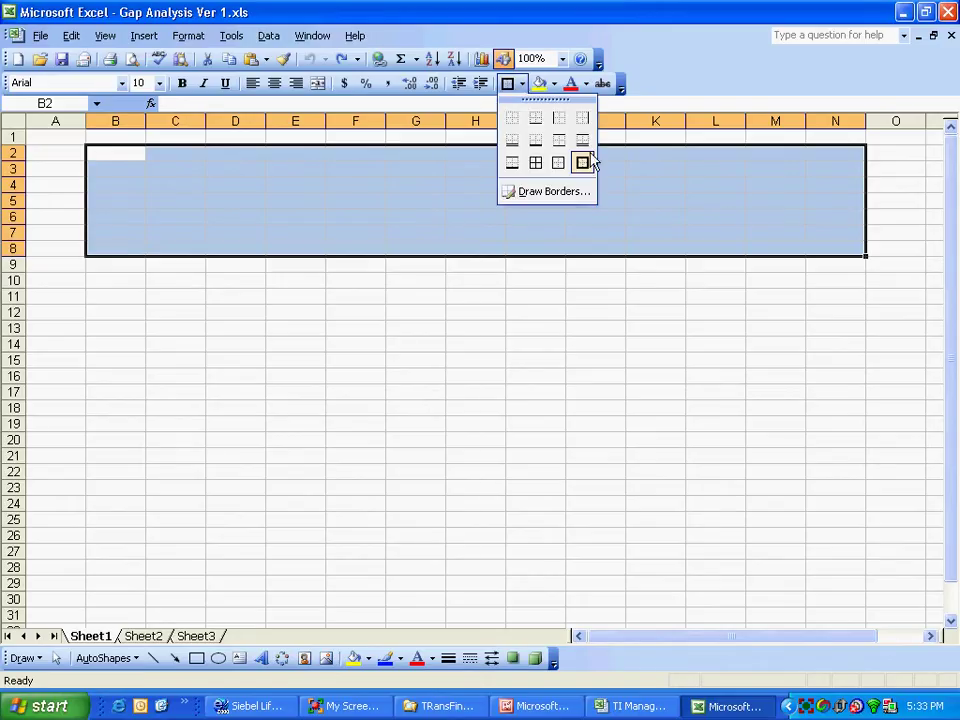
pyautogui.click(583, 163)
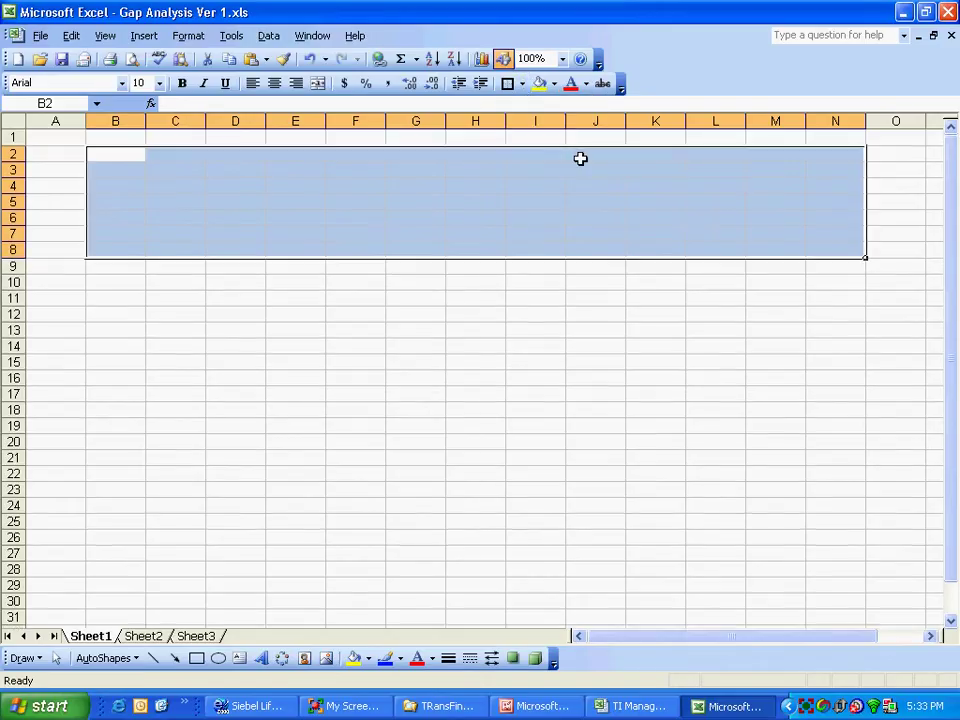
pyautogui.click(558, 299)
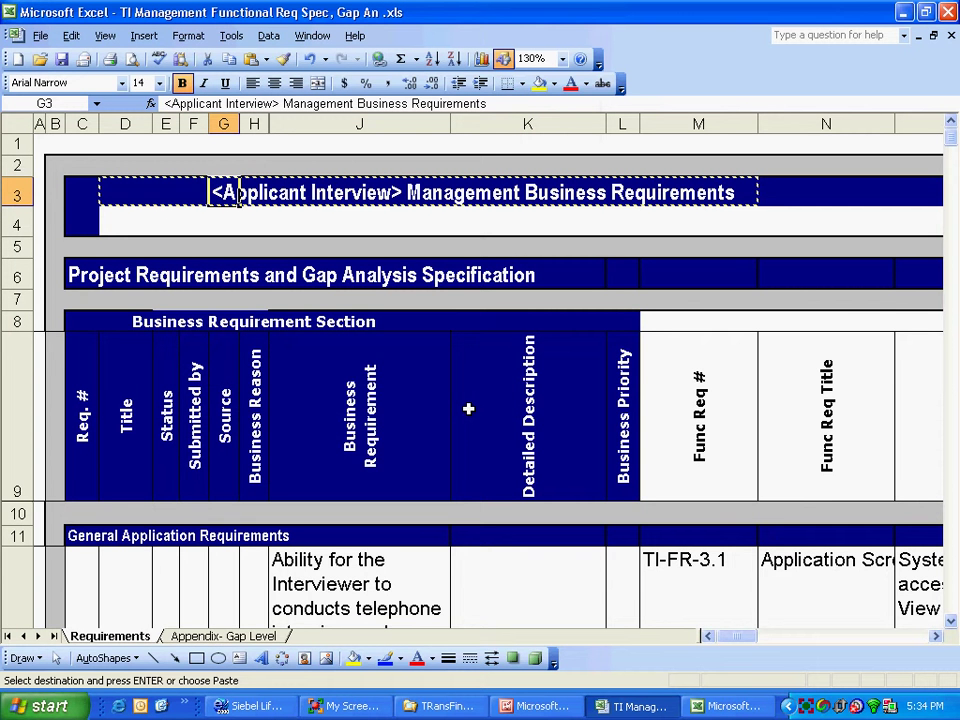
# Step: Examine the title in cell G3 and its row and column position in the TI Management Functional Req Spec workbook
pyautogui.press('Escape')
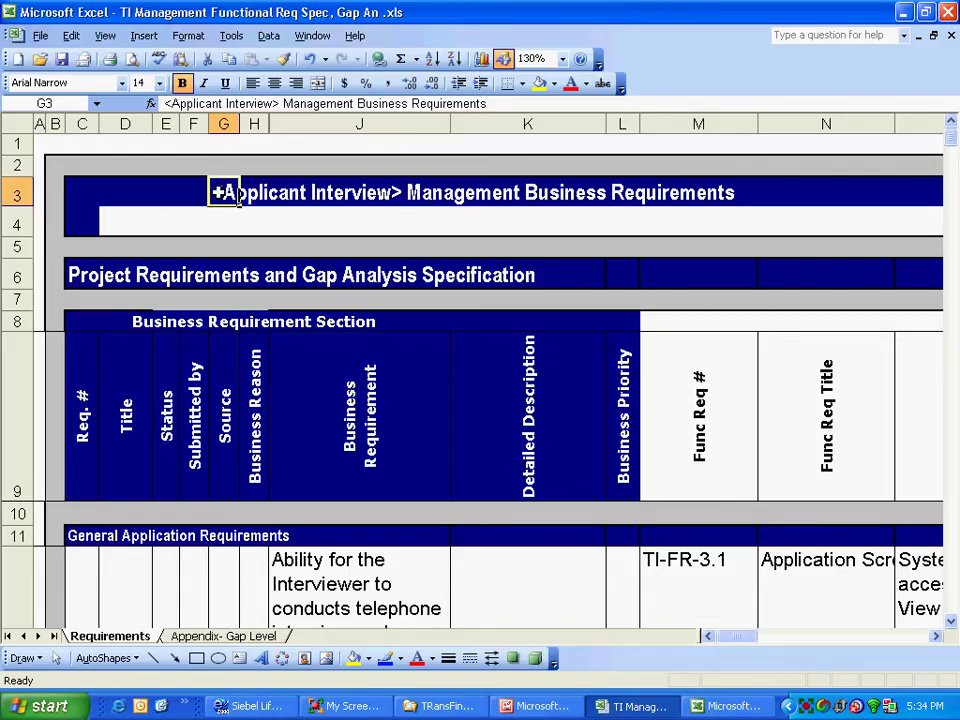
pyautogui.click(266, 195)
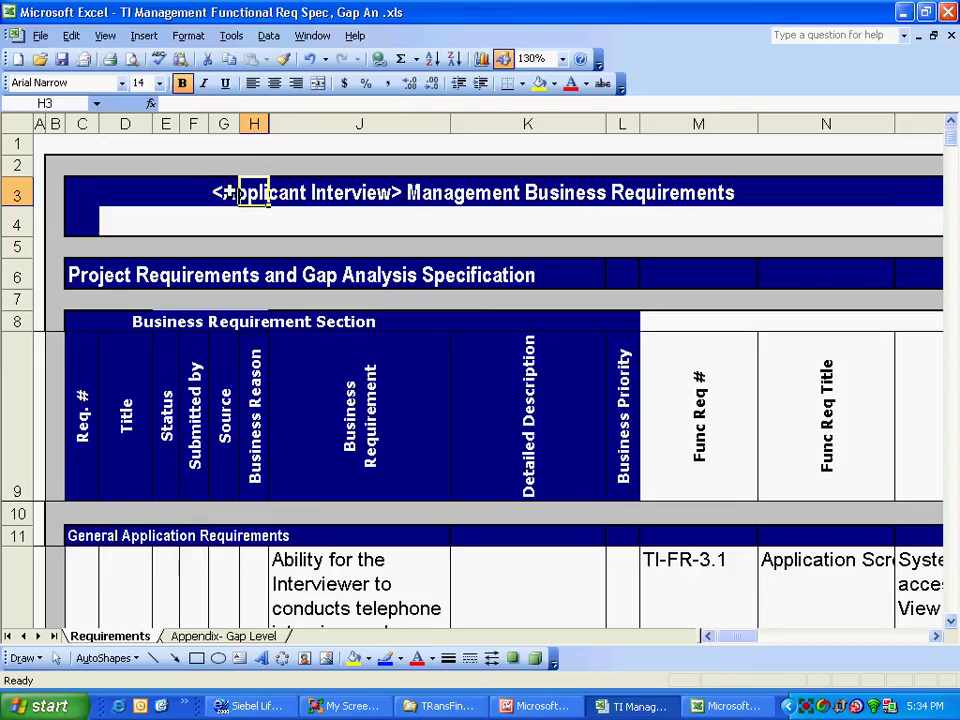
pyautogui.click(228, 191)
pyautogui.click(163, 193)
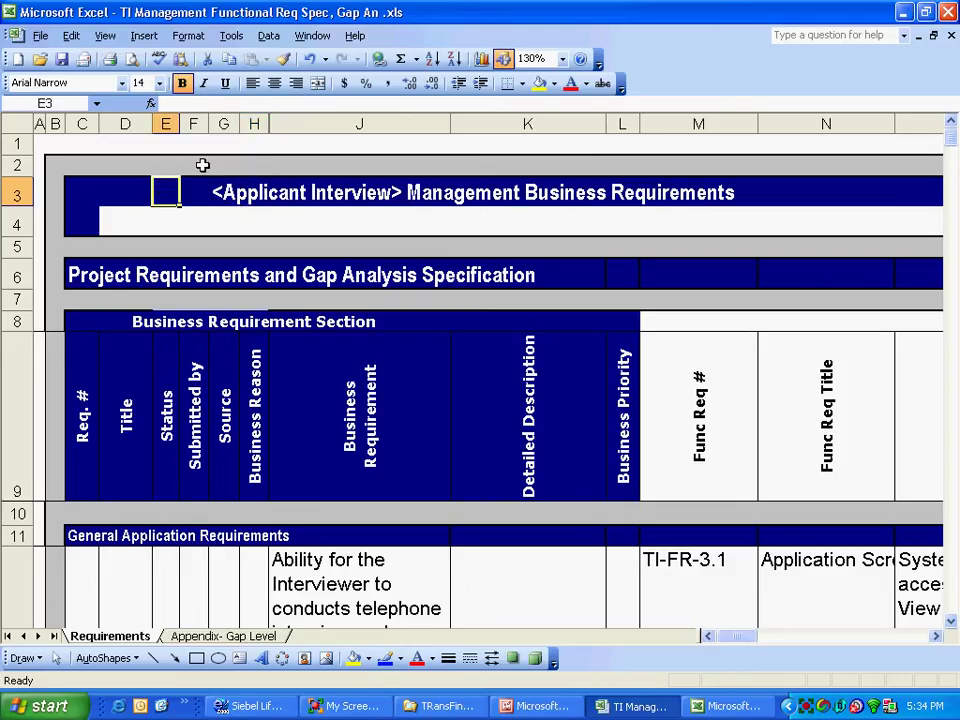
pyautogui.click(202, 163)
pyautogui.click(223, 144)
pyautogui.click(225, 123)
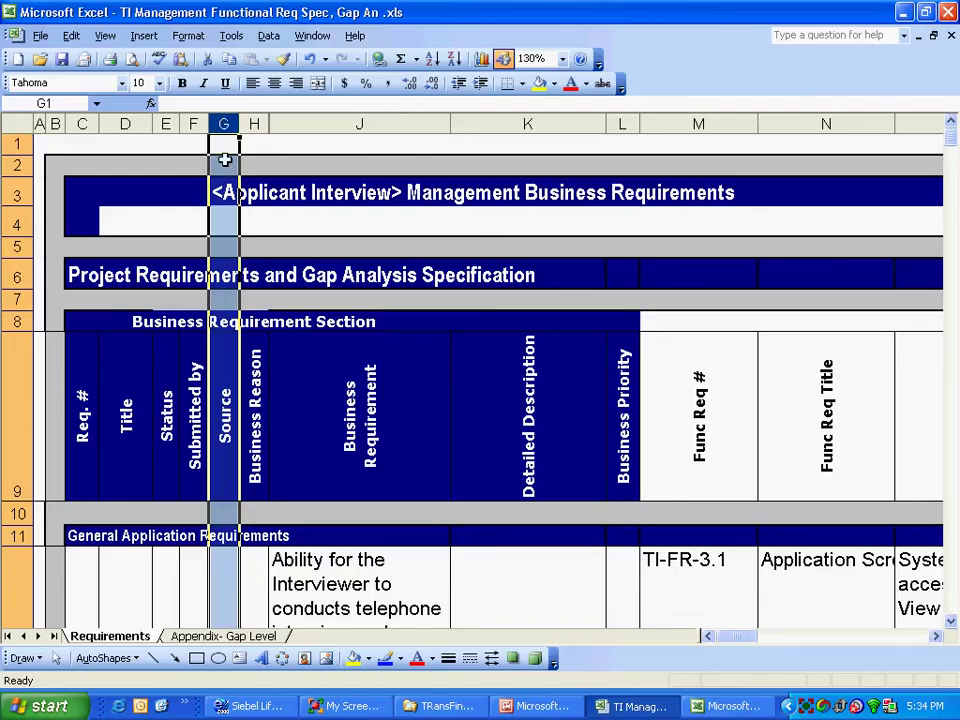
pyautogui.click(225, 192)
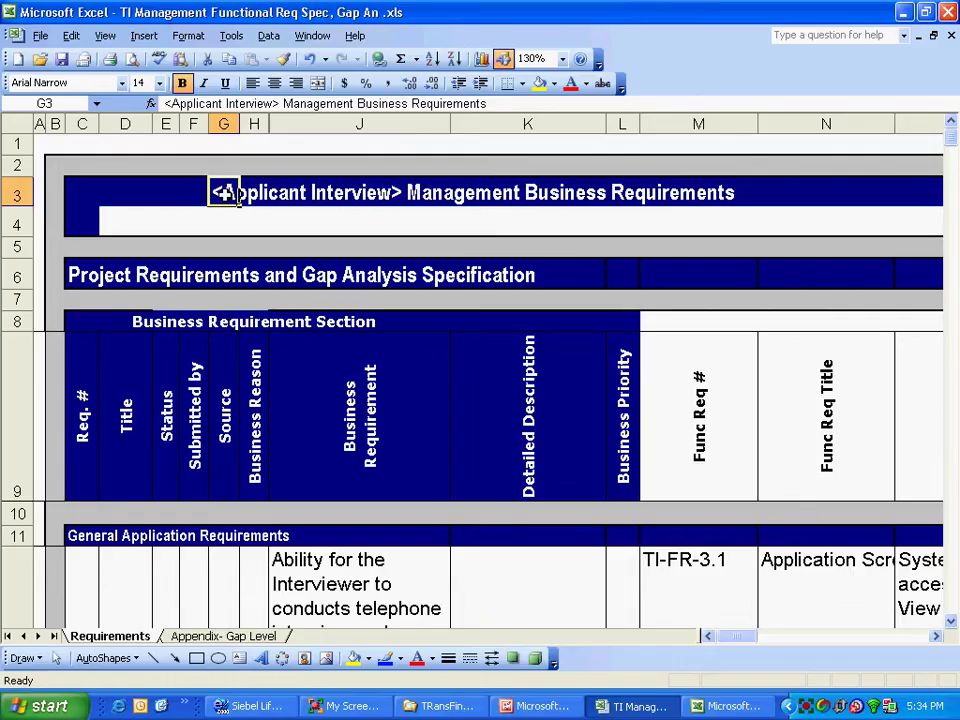
pyautogui.click(40, 103)
pyautogui.click(224, 123)
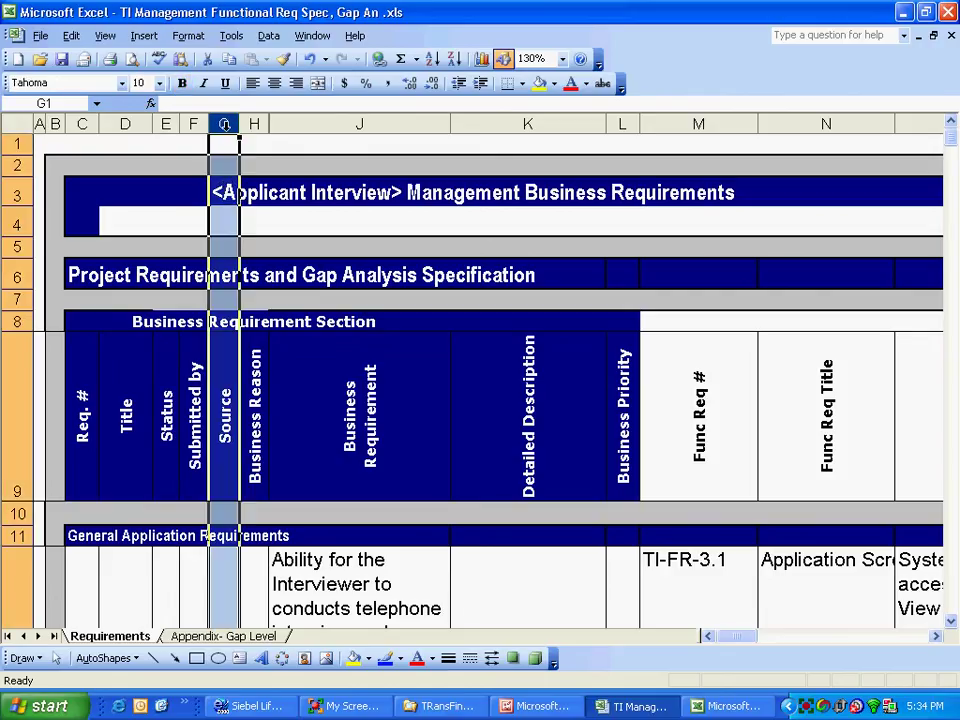
pyautogui.click(224, 192)
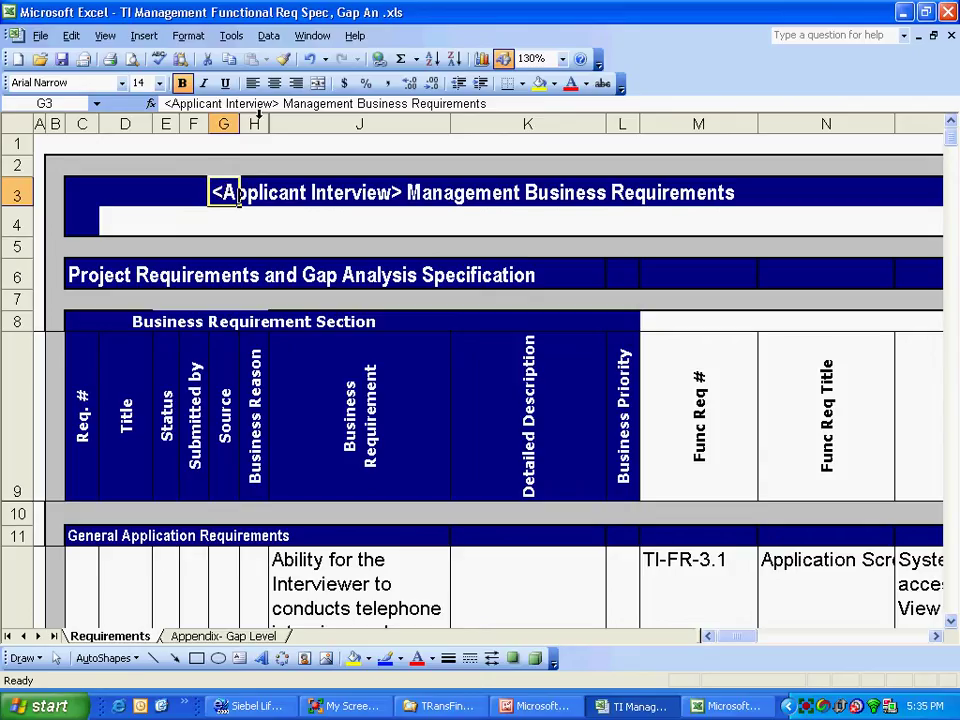
pyautogui.doubleClick(239, 194)
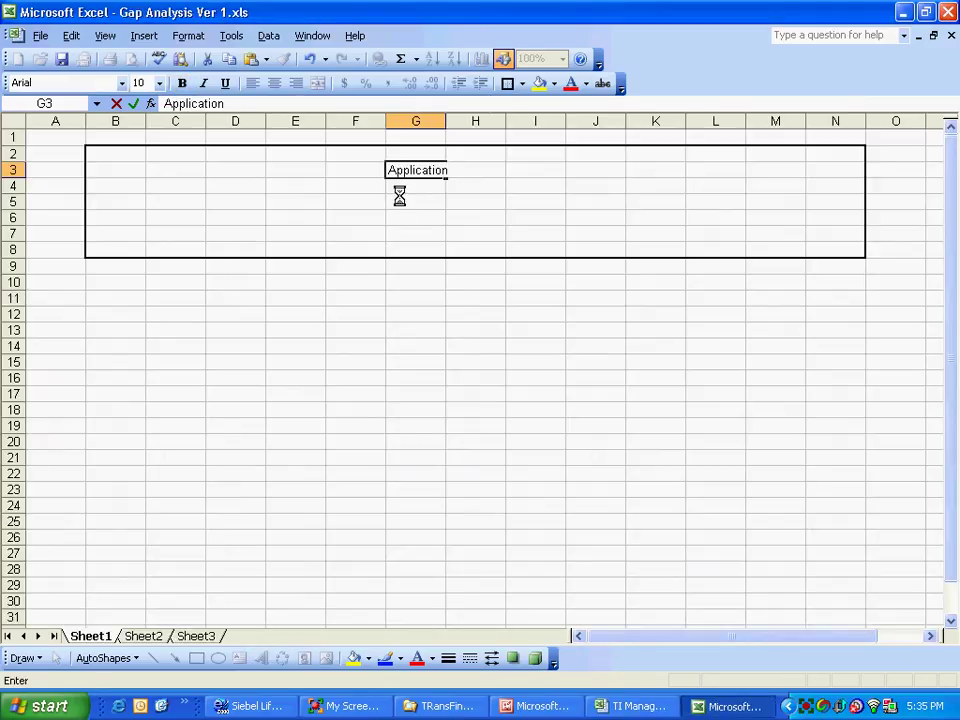
# Step: Discard the "Application" entry in cell G3 of the Gap Analysis sheet and enter the title "Management Business requirements" there
pyautogui.hotkey('ctrl', 'z')
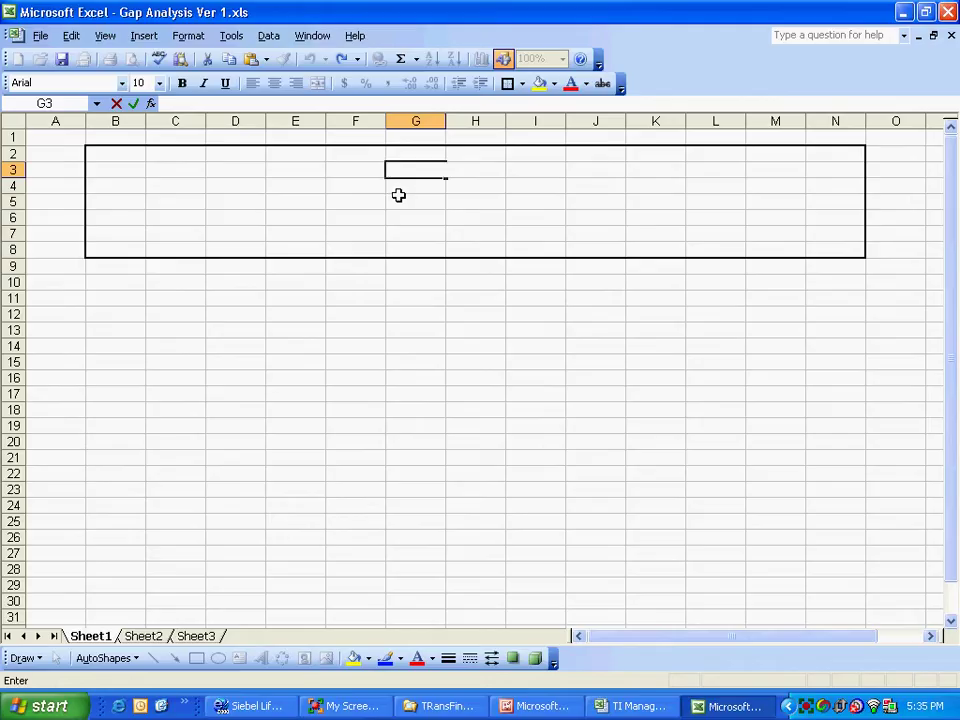
pyautogui.click(610, 345)
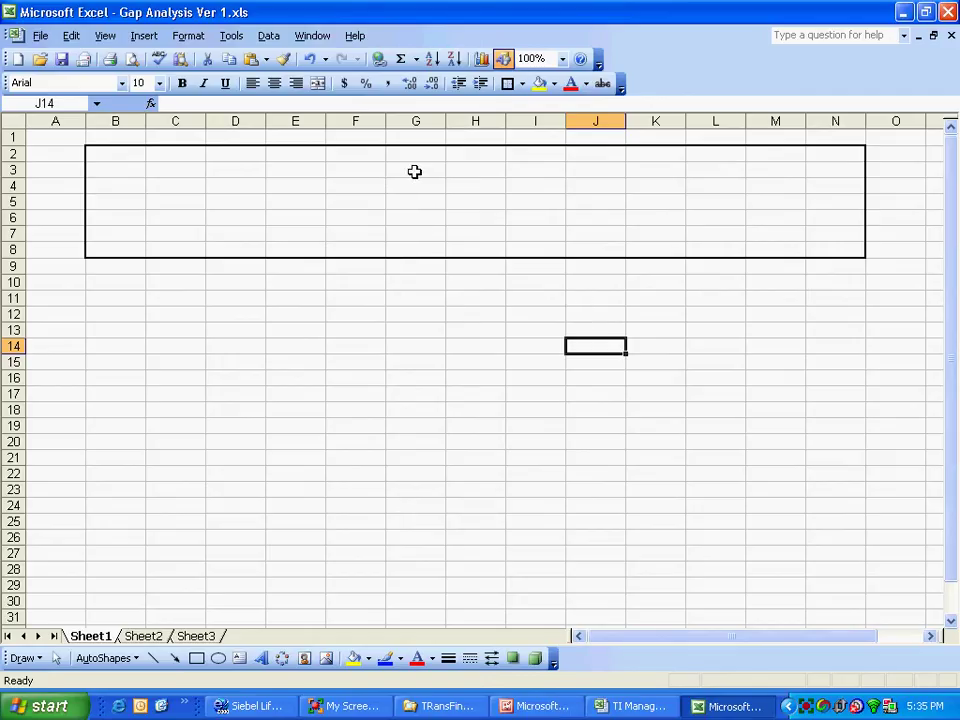
pyautogui.click(413, 171)
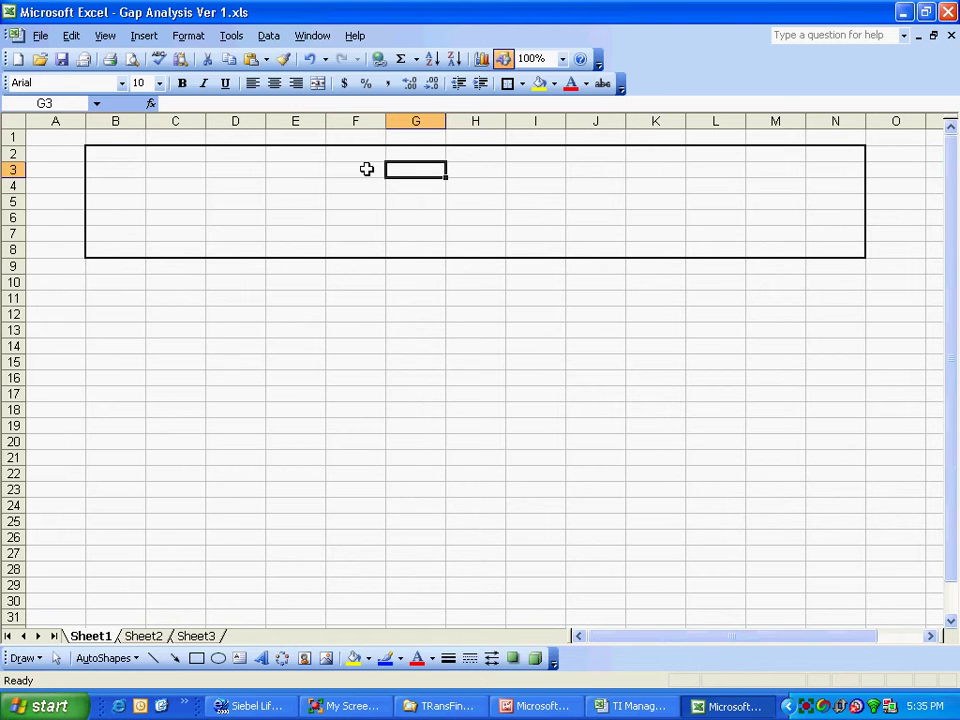
pyautogui.click(632, 706)
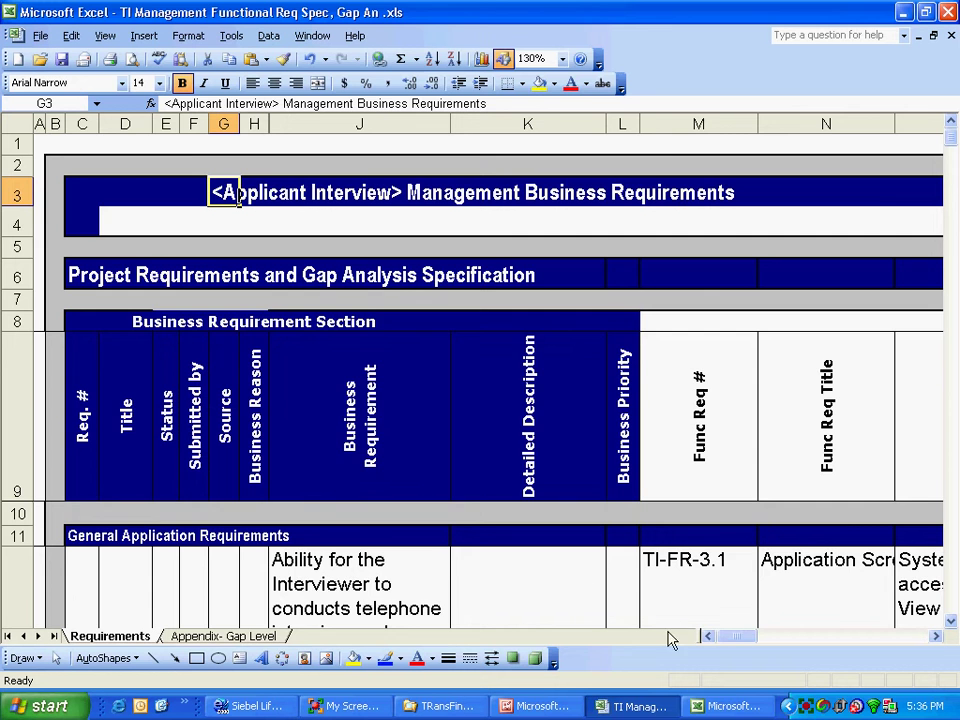
pyautogui.click(728, 704)
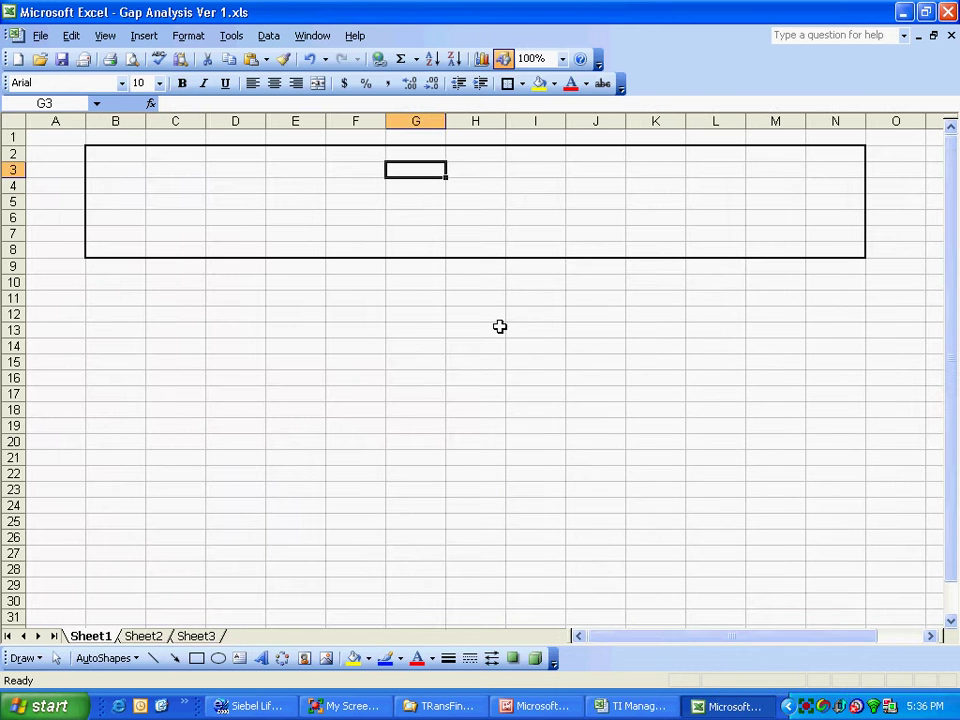
pyautogui.write('Mana')
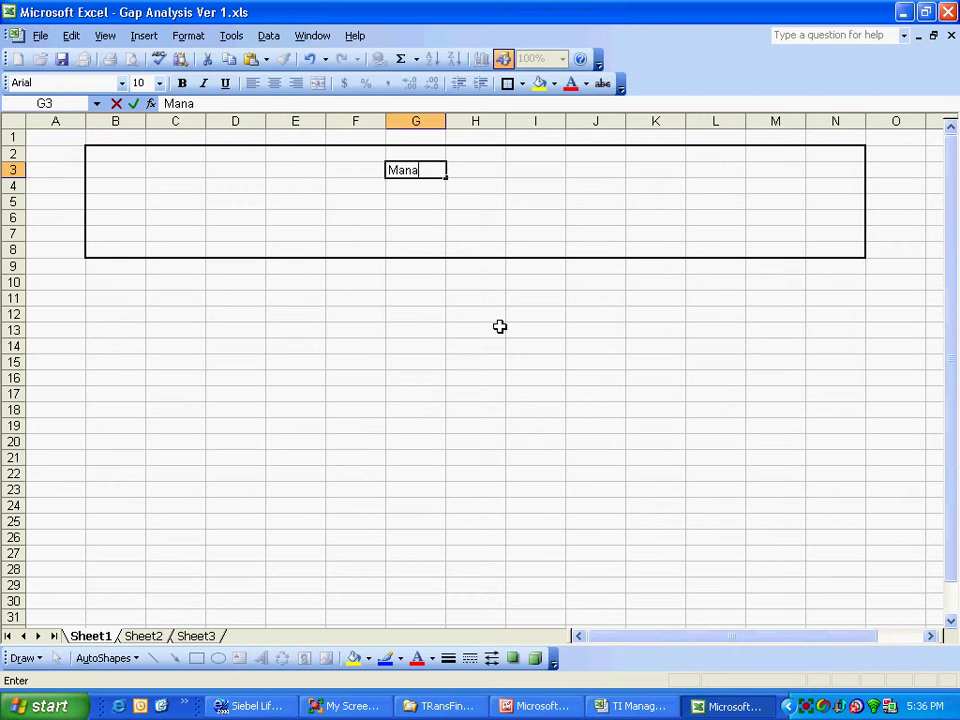
pyautogui.write('gement B')
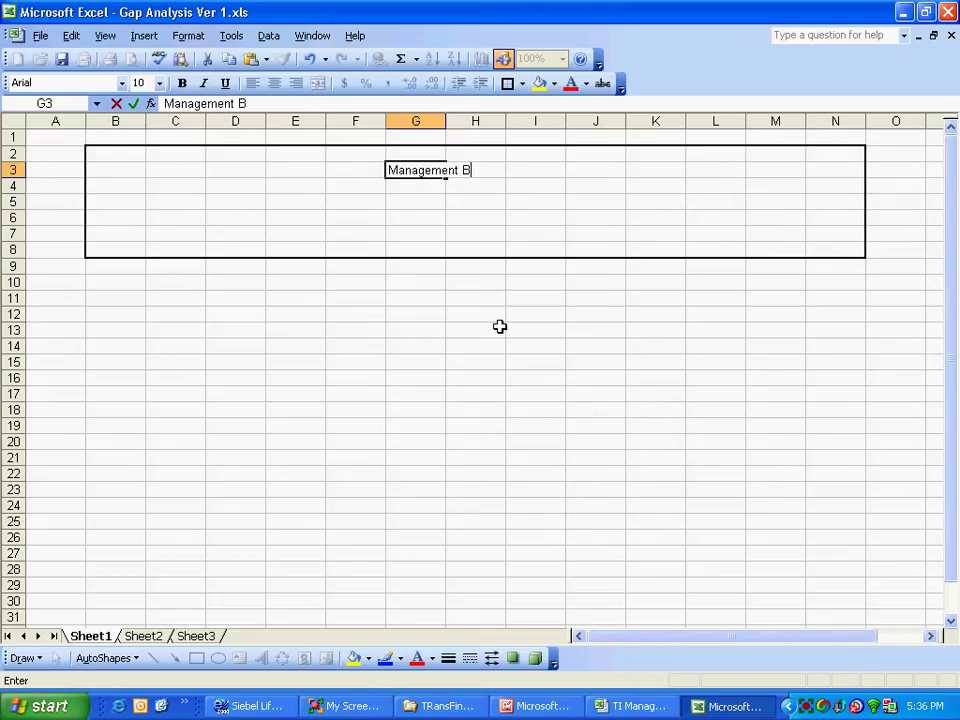
pyautogui.write('usiness requi')
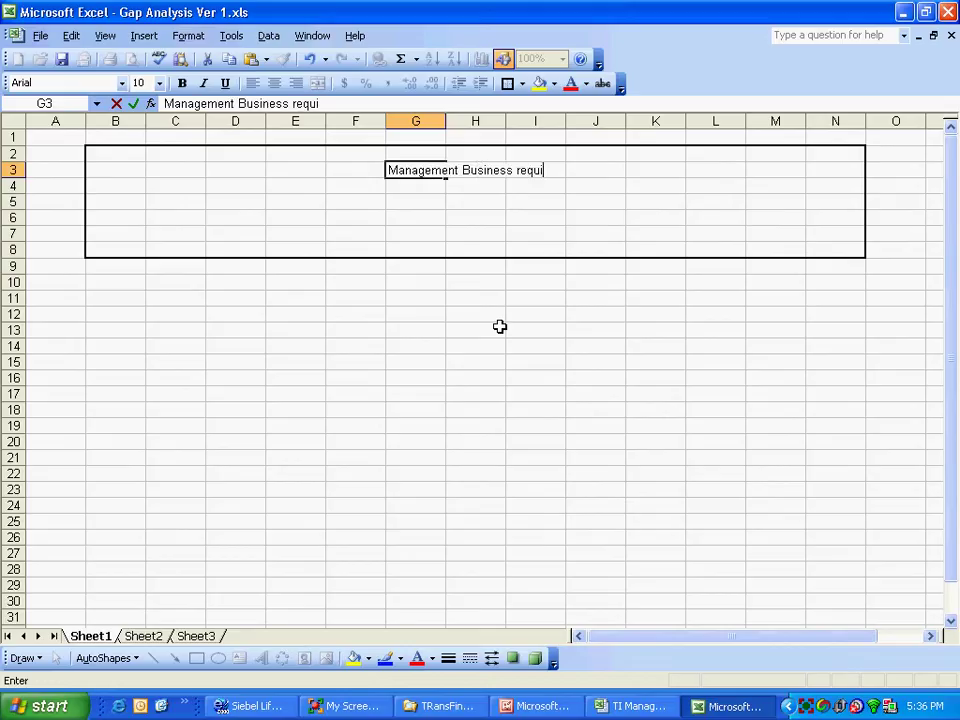
pyautogui.write('rements')
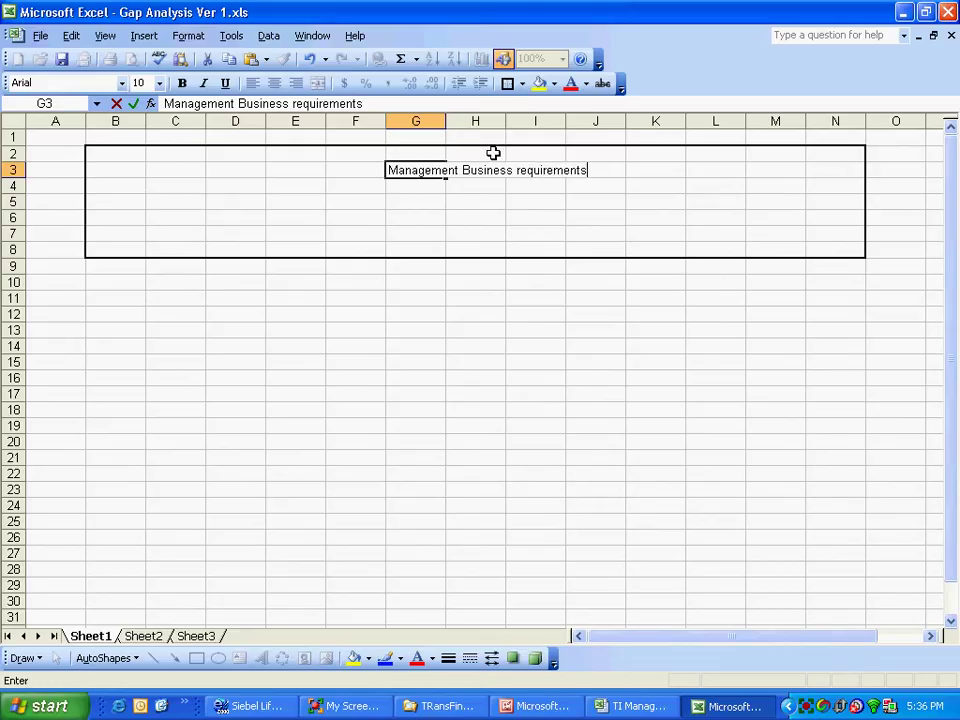
pyautogui.press('Return')
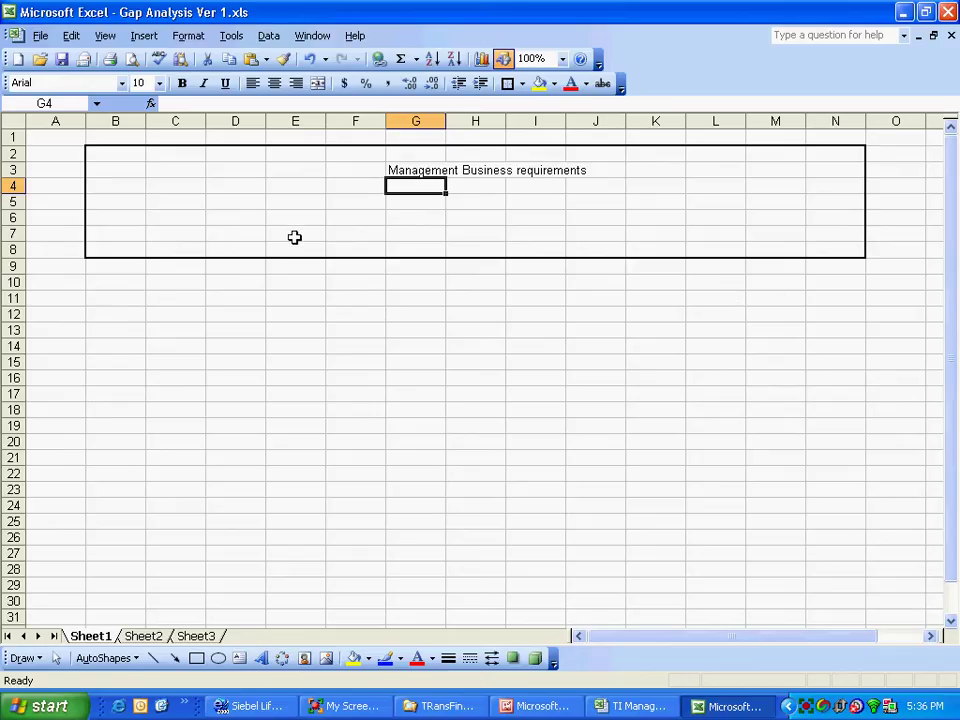
# Step: Switch to the TI Management Functional Req Spec workbook and copy the full title text "<Applicant Interview> Management Business Requirements" from cell G3
pyautogui.click(432, 168)
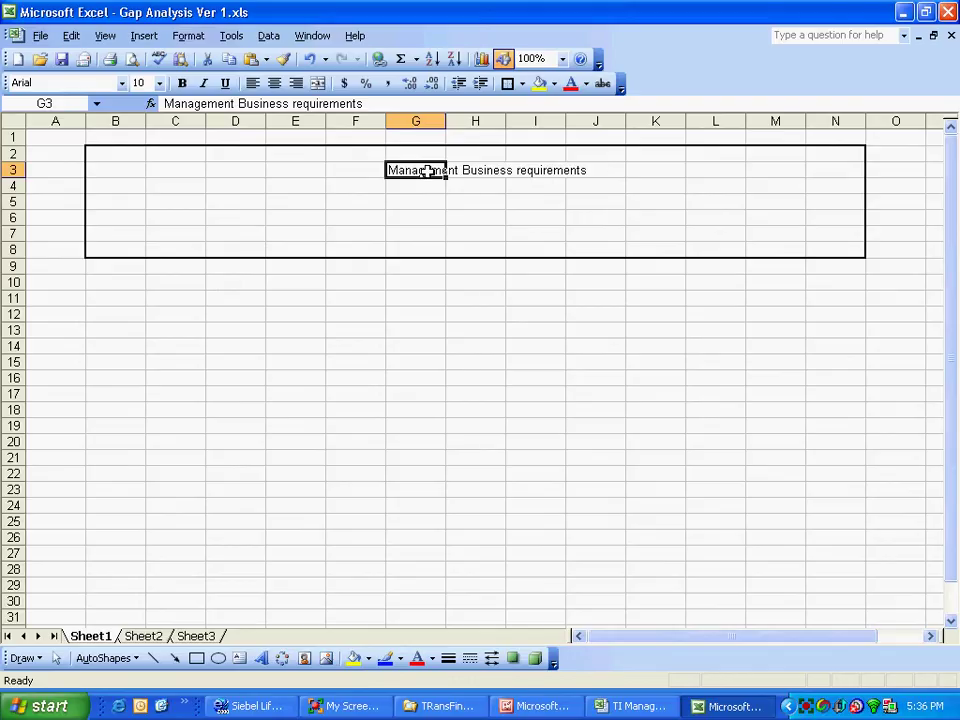
pyautogui.click(632, 706)
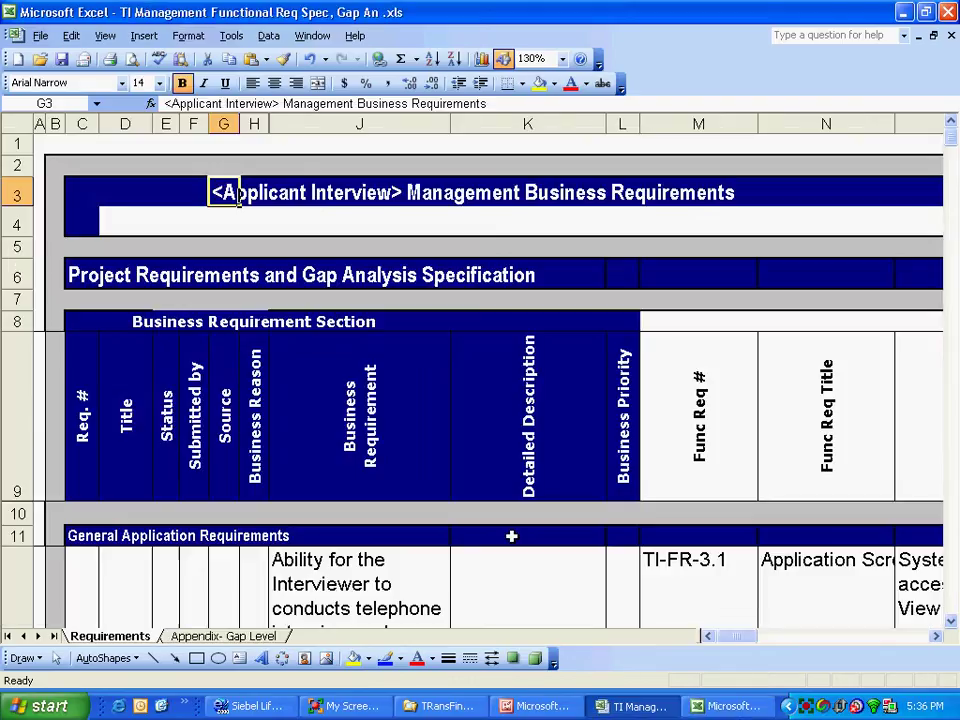
pyautogui.click(486, 104)
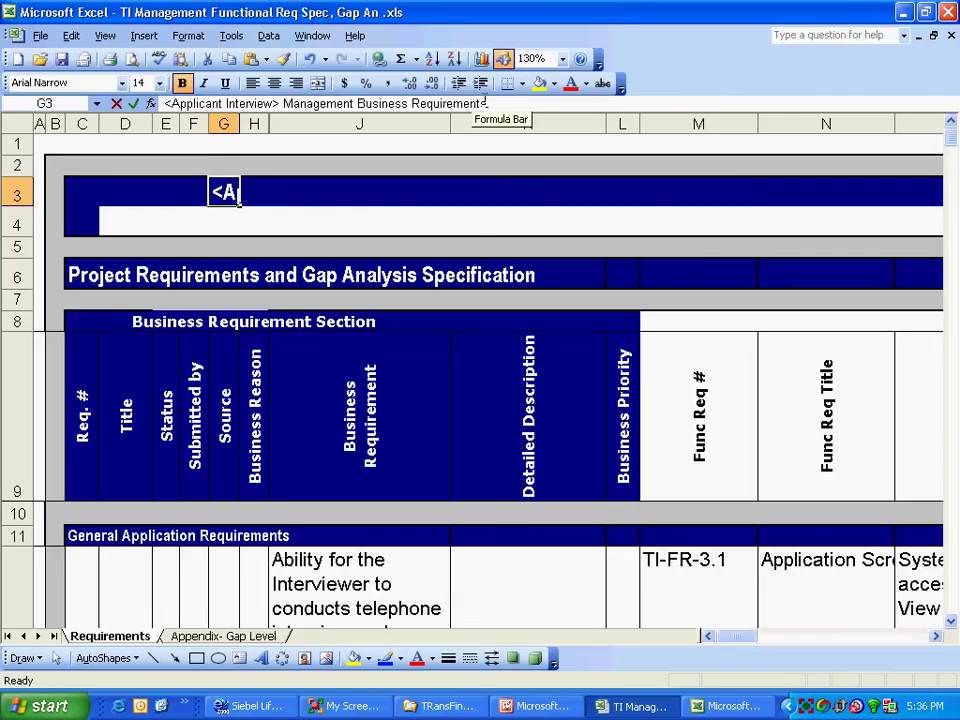
pyautogui.moveTo(486, 104); pyautogui.dragTo(166, 104)
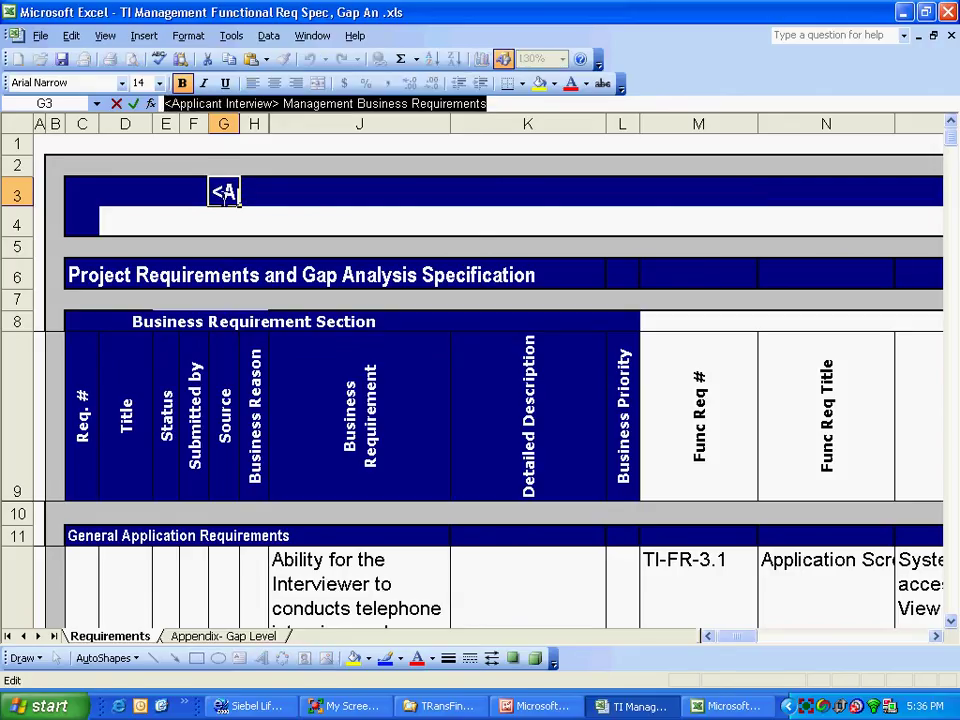
pyautogui.click(218, 194)
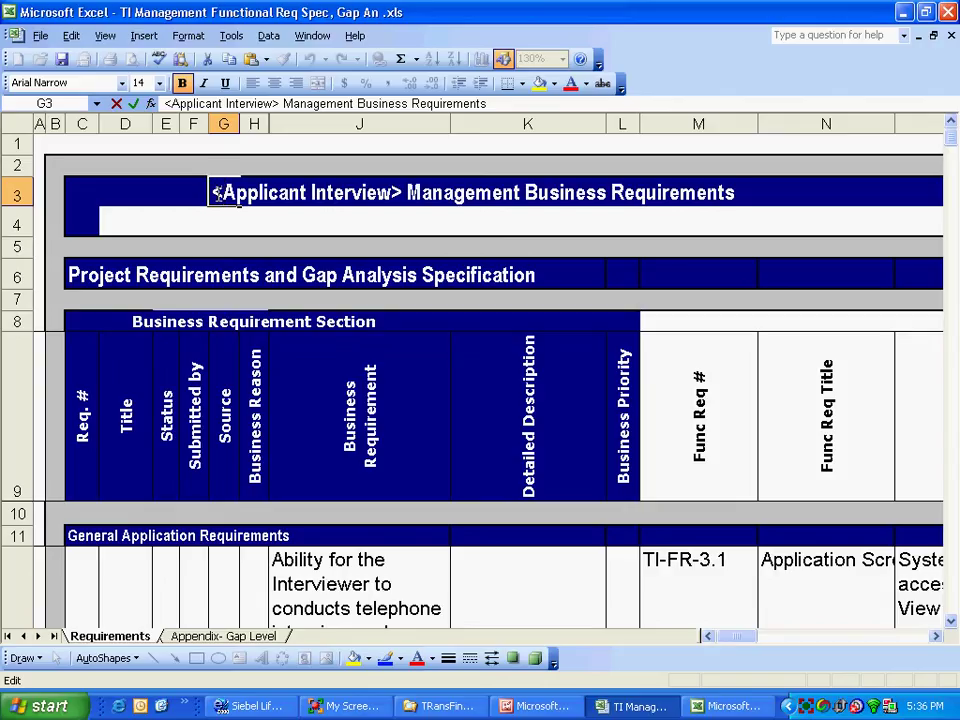
pyautogui.click(212, 220)
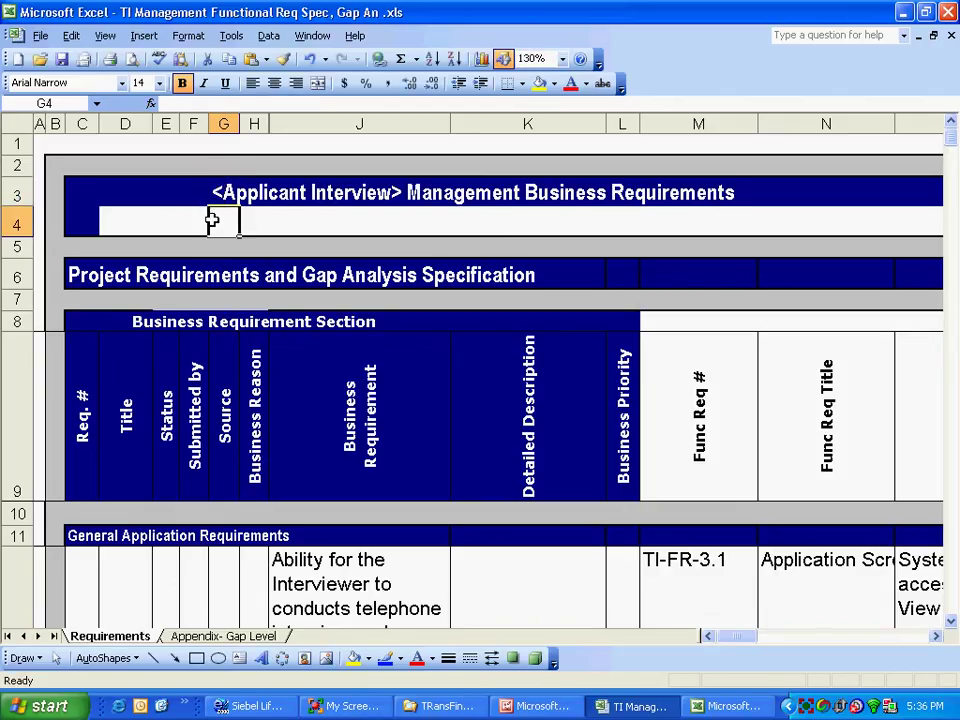
pyautogui.click(228, 192)
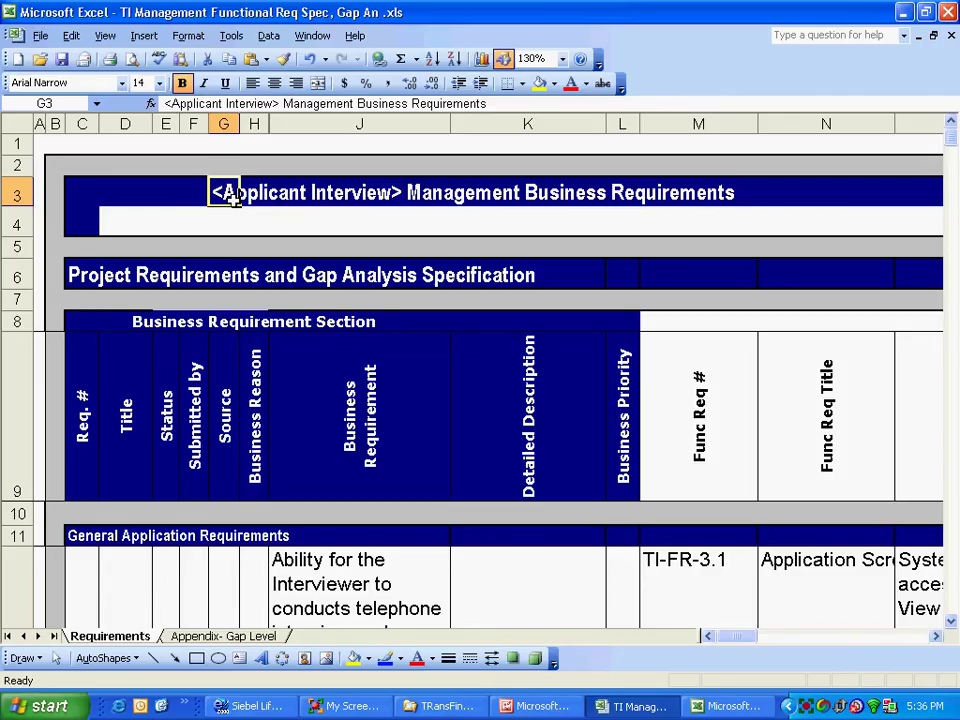
pyautogui.moveTo(488, 103); pyautogui.dragTo(165, 103)
pyautogui.rightClick(195, 105)
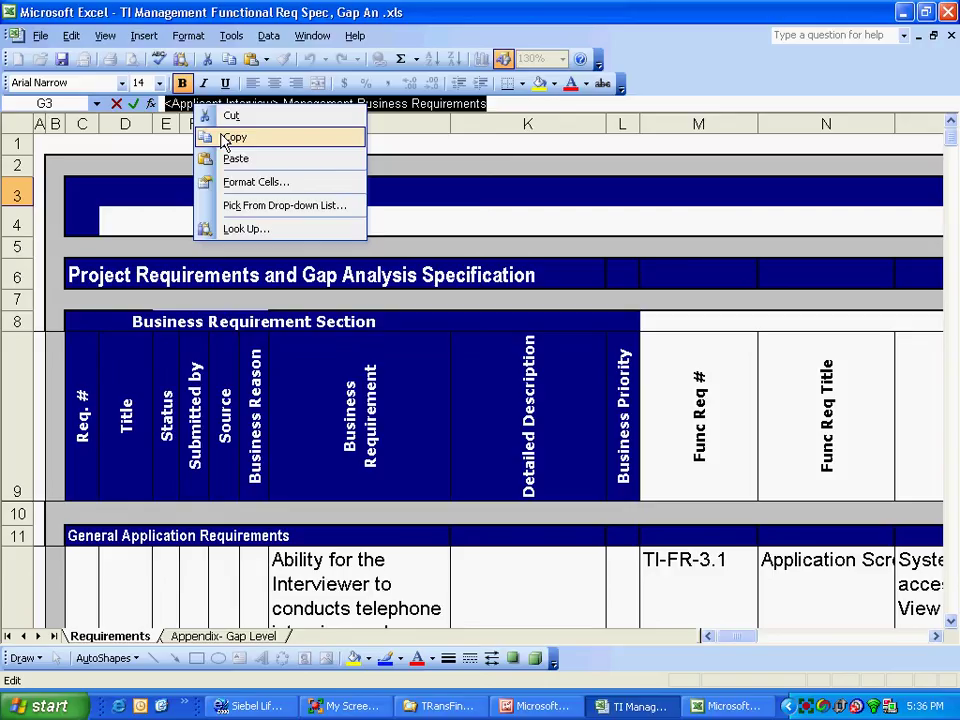
pyautogui.click(232, 138)
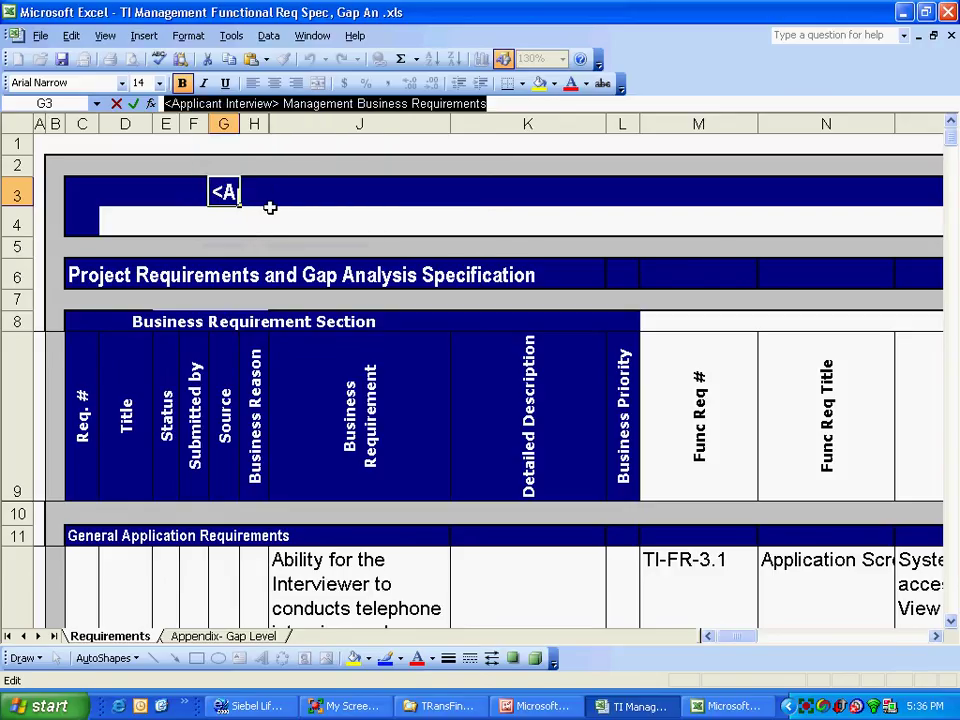
# Step: Replace the title in cell G3 of the Gap Analysis workbook with the copied "<Applicant Interview> Management Business Requirements" text
pyautogui.click(735, 706)
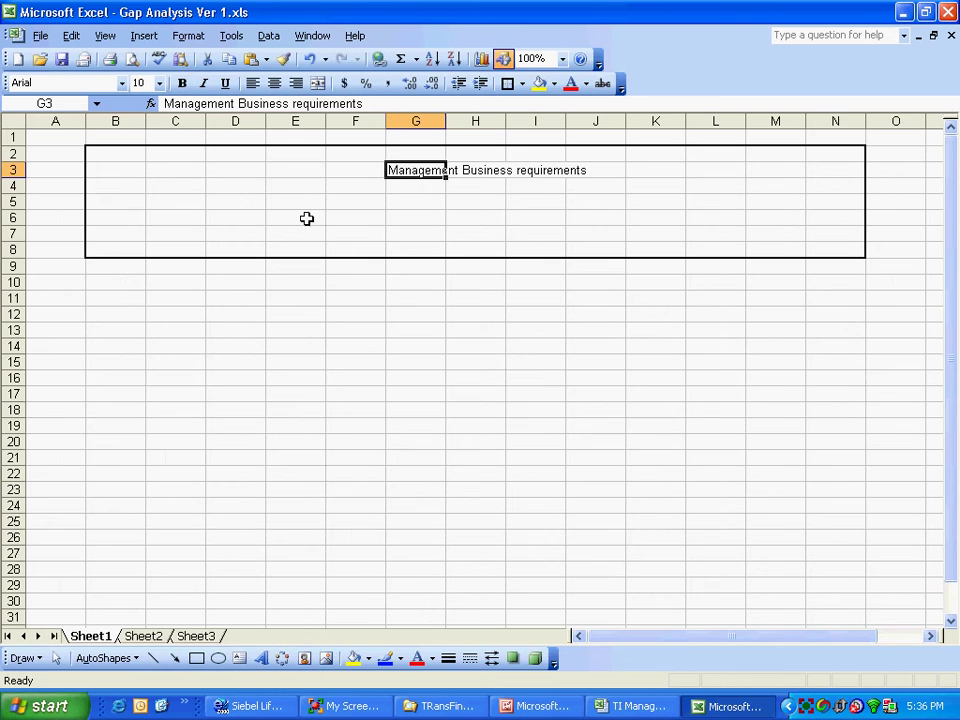
pyautogui.rightClick(412, 174)
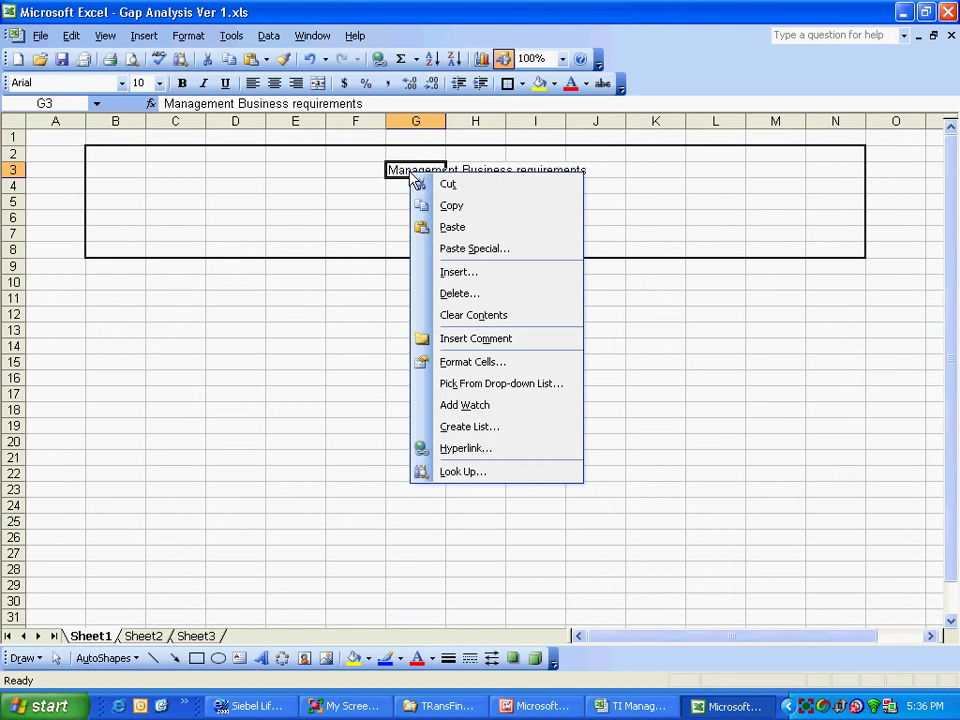
pyautogui.click(441, 224)
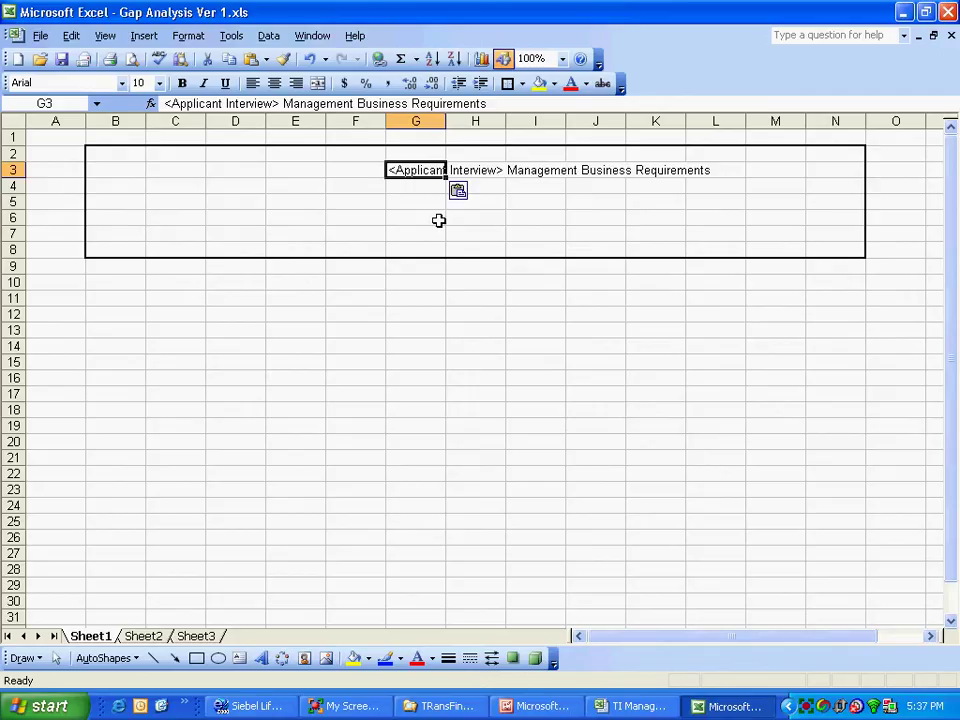
# Step: Check the column layout in the TI Management workbook and narrow column A of the Gap Analysis sheet to a thin margin like it
pyautogui.click(640, 706)
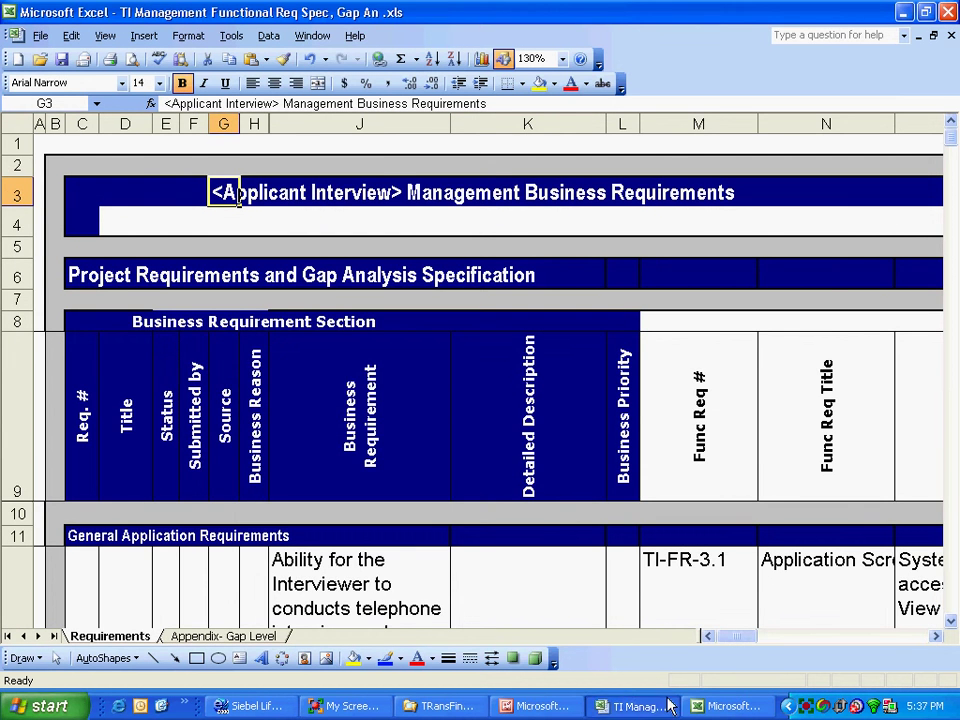
pyautogui.click(735, 706)
pyautogui.hotkey('ctrl', 'v')
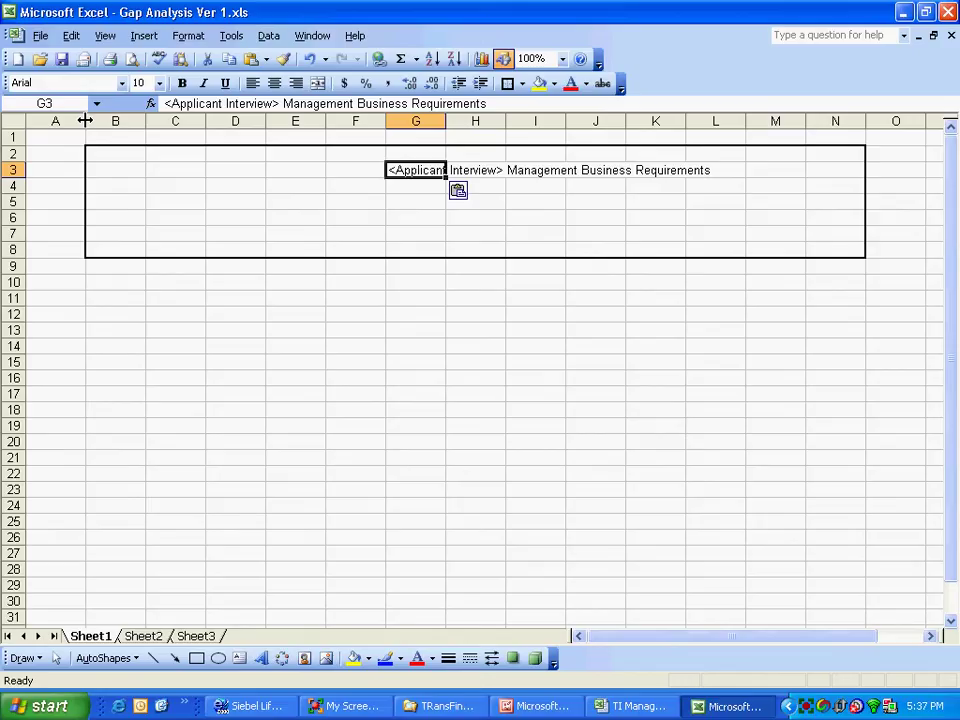
pyautogui.moveTo(85, 120); pyautogui.dragTo(79, 120)
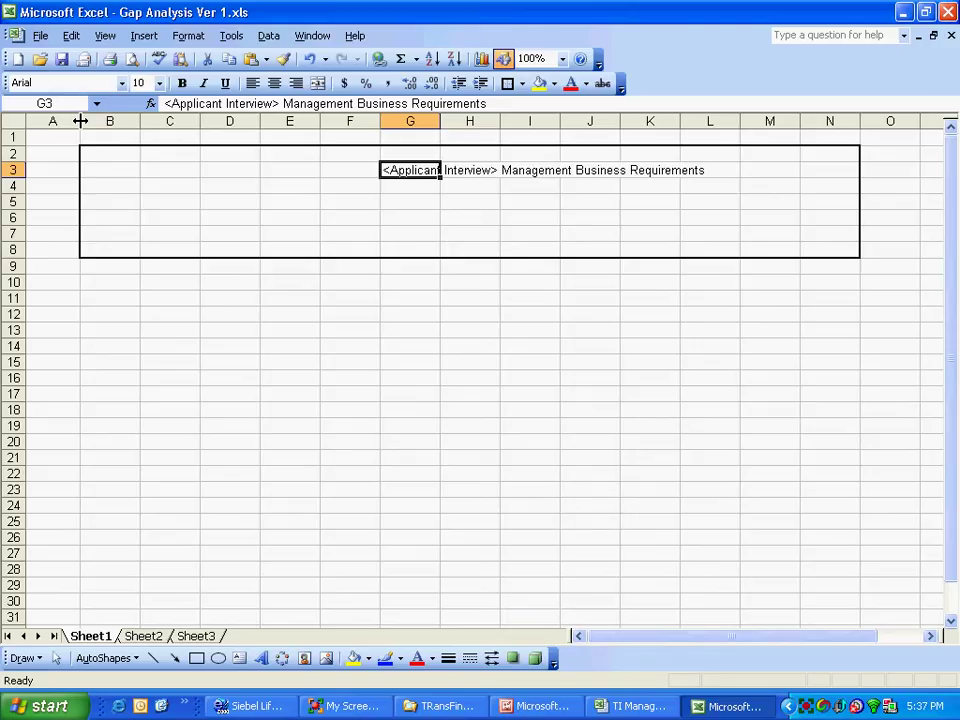
pyautogui.moveTo(80, 120); pyautogui.dragTo(42, 120)
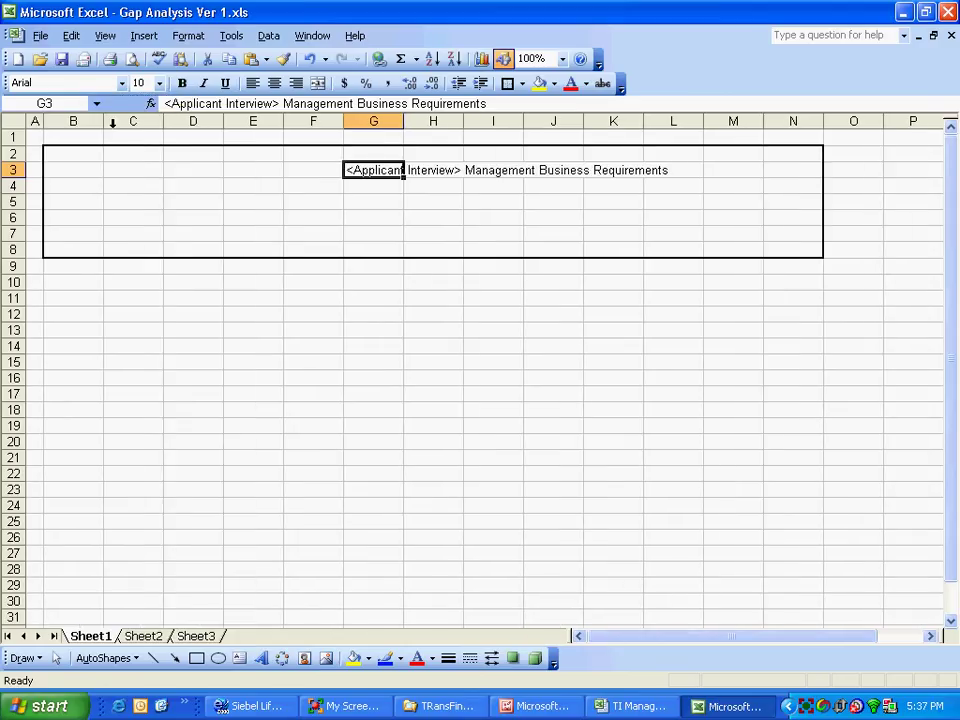
pyautogui.moveTo(42, 121); pyautogui.dragTo(33, 122)
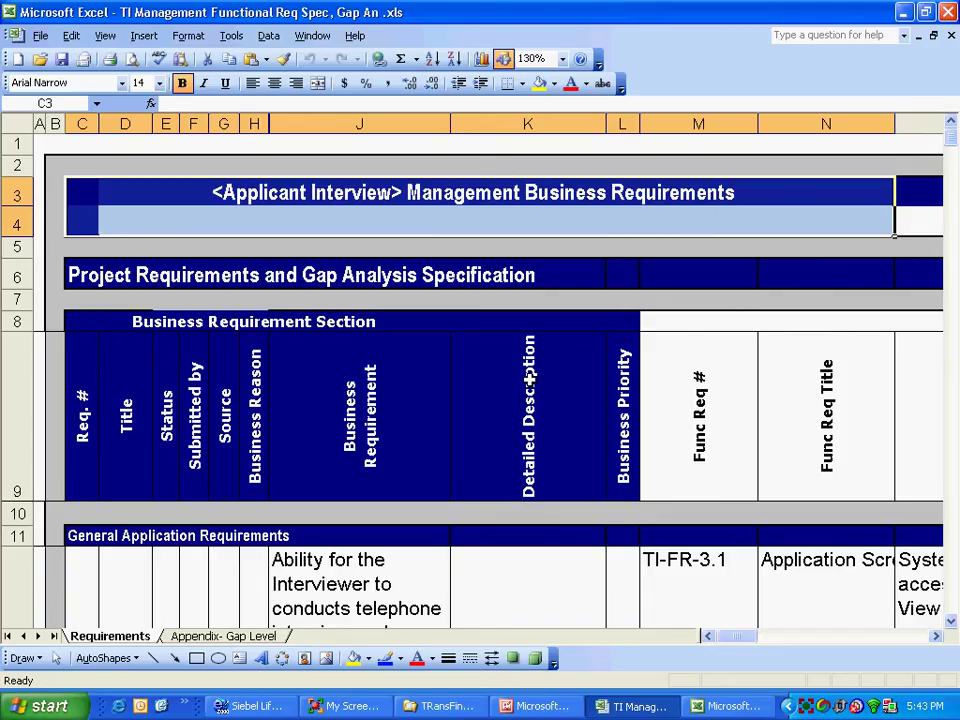
# Step: Select the range B2:N8 in the Gap Analysis workbook and try dark blue cell shading on it
pyautogui.click(730, 706)
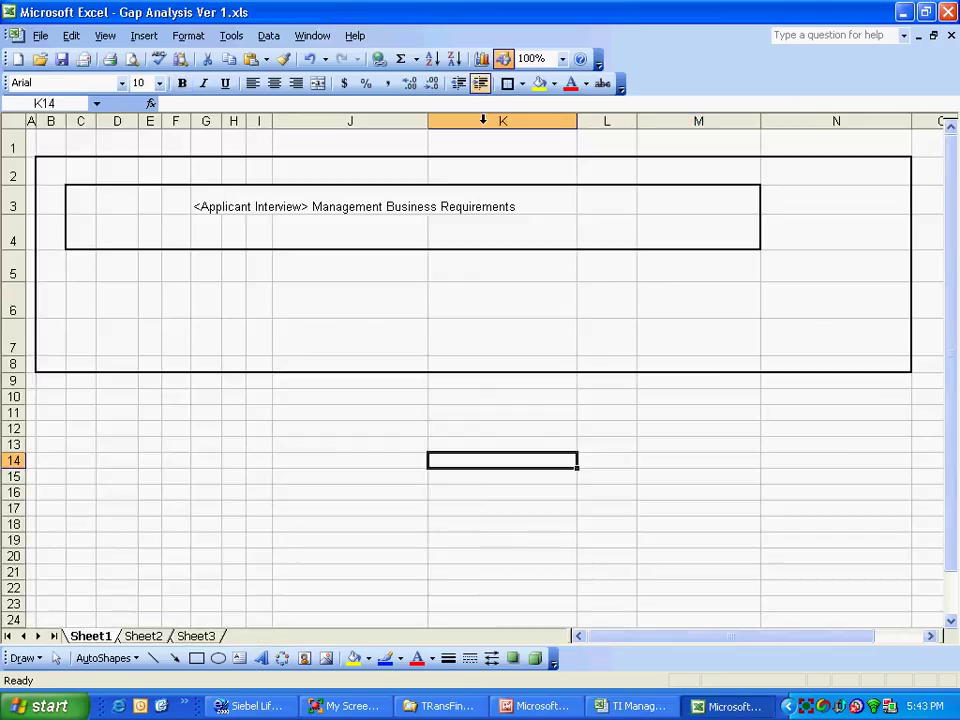
pyautogui.moveTo(51, 167); pyautogui.dragTo(864, 363)
pyautogui.rightClick(788, 284)
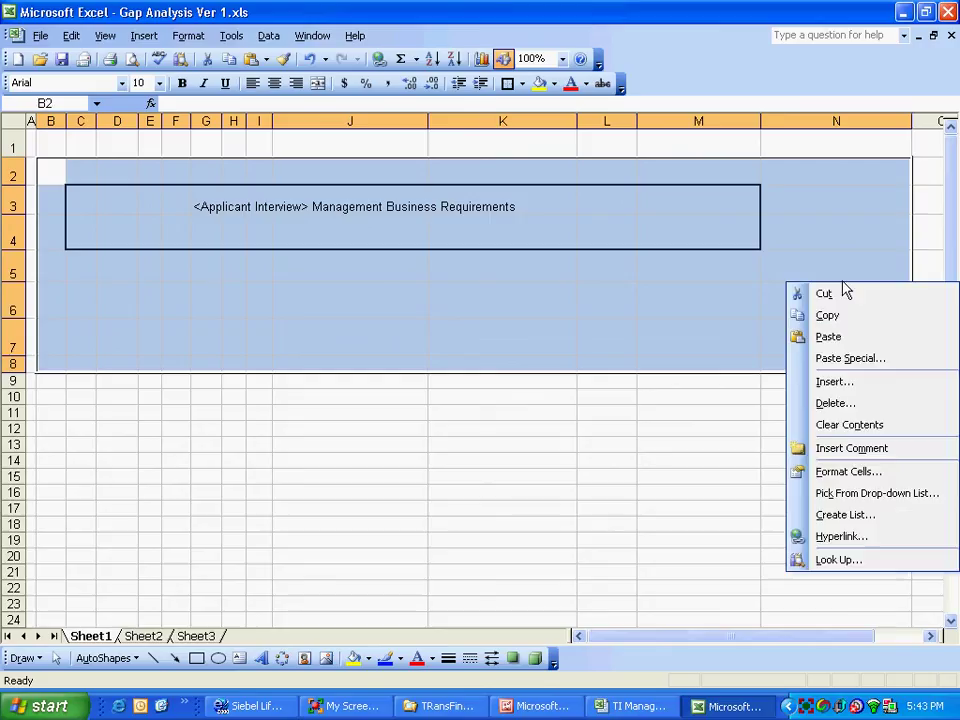
pyautogui.click(848, 471)
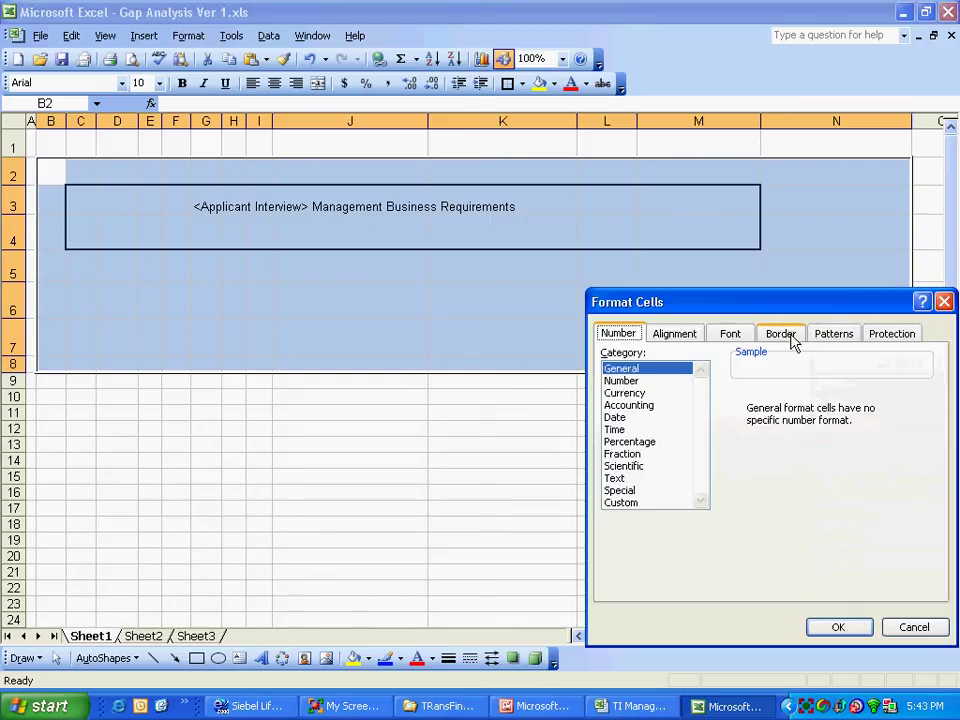
pyautogui.click(731, 336)
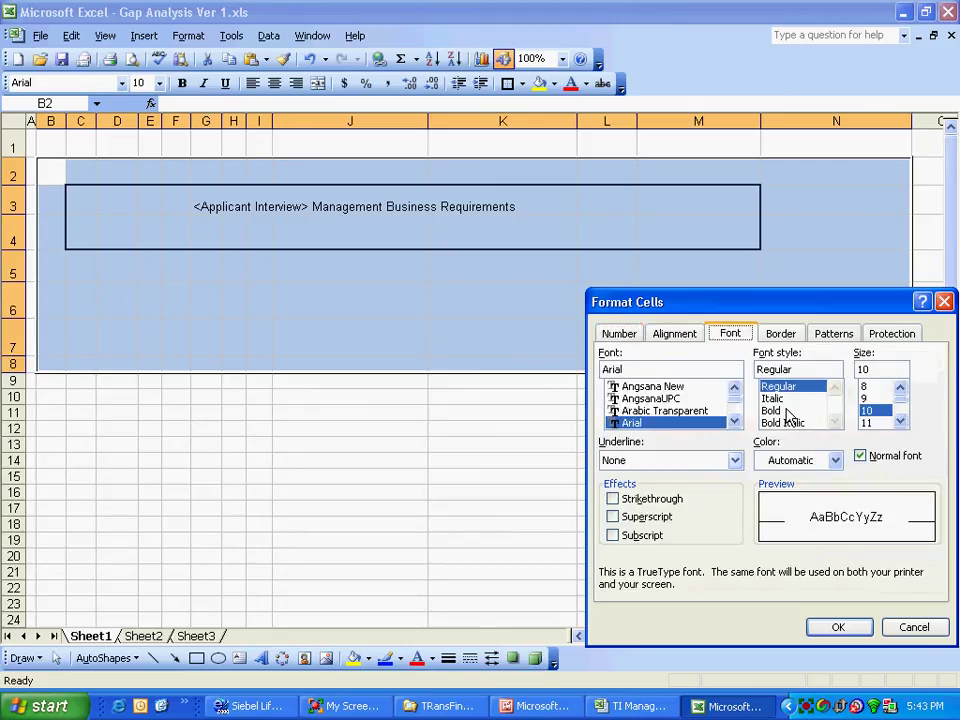
pyautogui.click(790, 334)
pyautogui.click(846, 336)
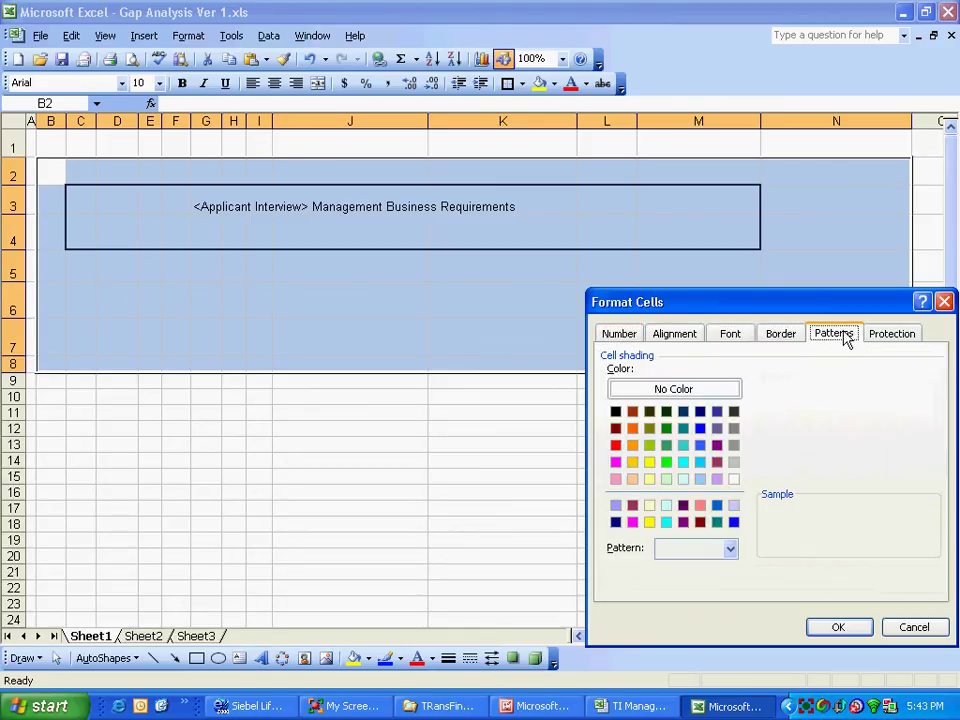
pyautogui.click(701, 413)
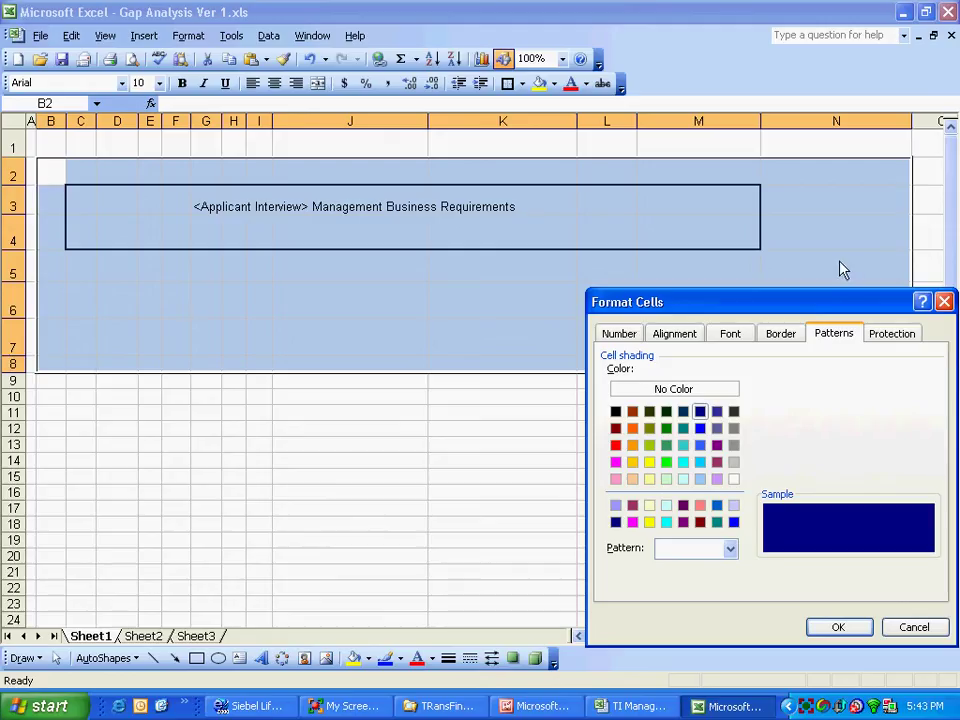
pyautogui.click(914, 628)
# Step: Apply a solid green cell shading to the range B2:N8 on Sheet1
pyautogui.rightClick(473, 289)
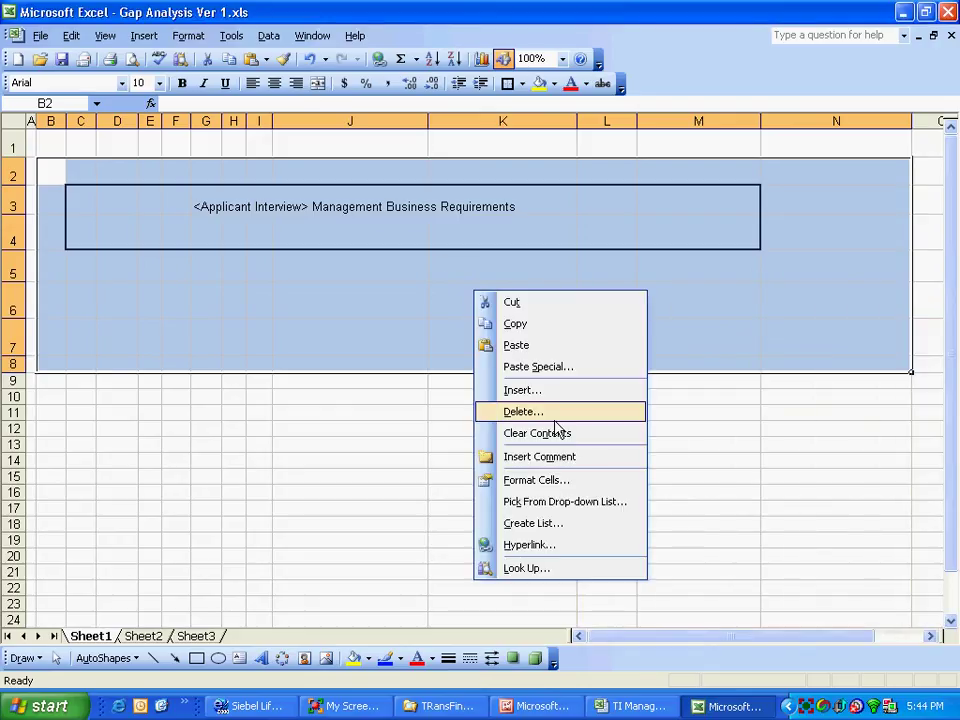
pyautogui.click(536, 480)
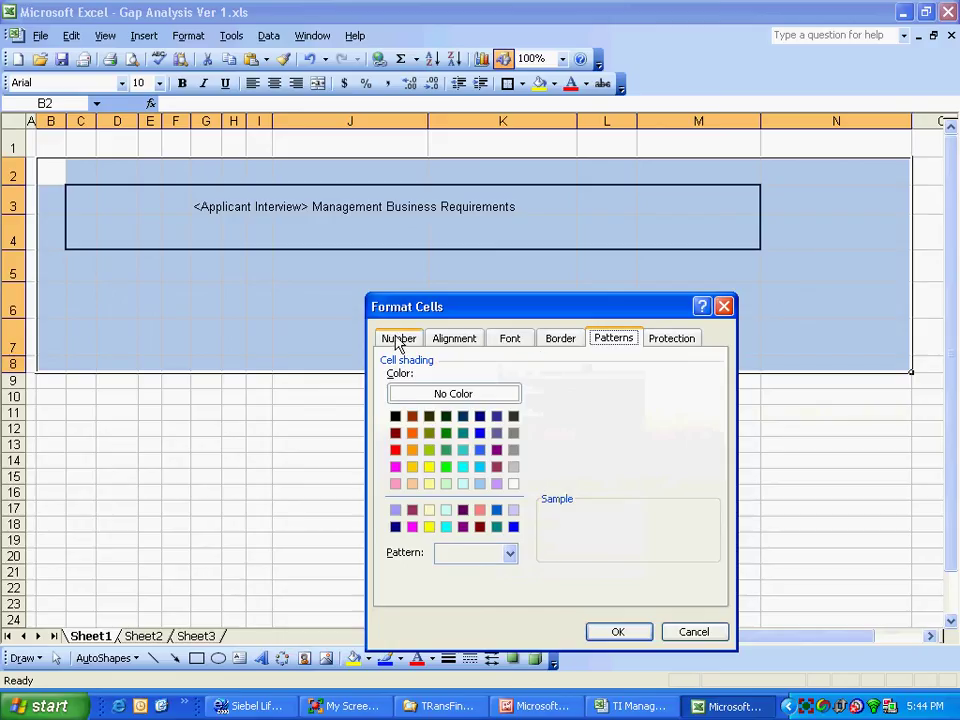
pyautogui.click(397, 337)
pyautogui.click(453, 340)
pyautogui.click(519, 341)
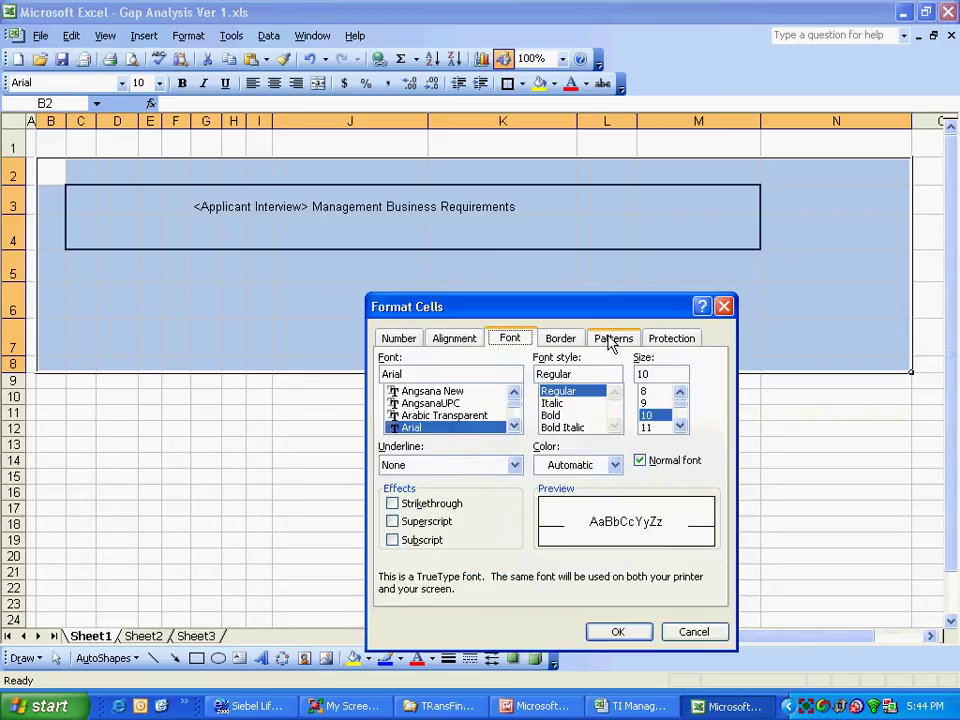
pyautogui.click(562, 340)
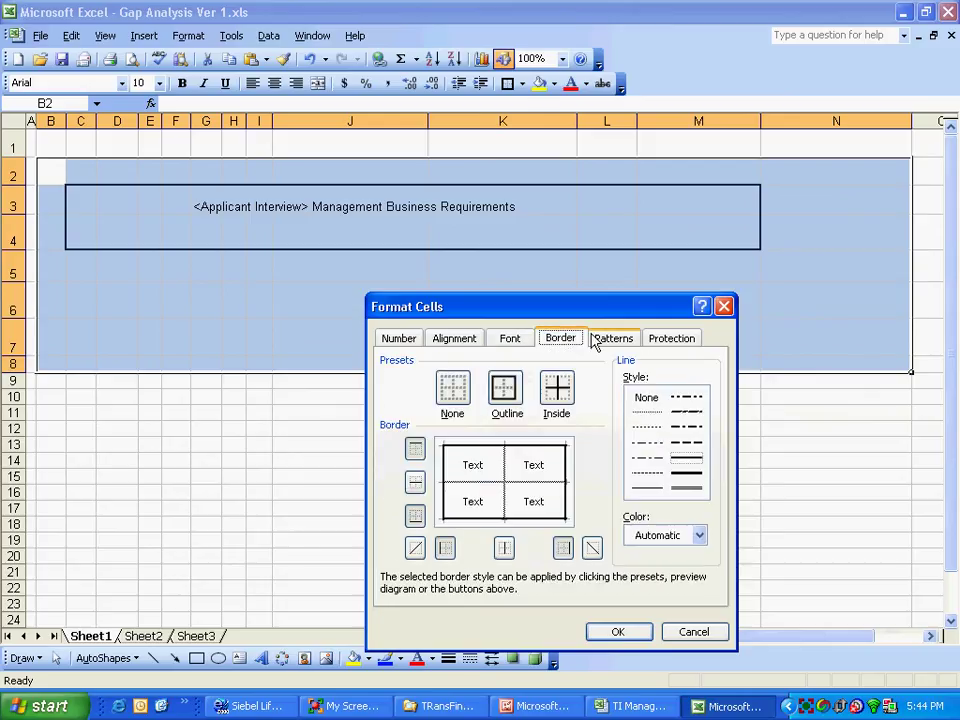
pyautogui.click(612, 340)
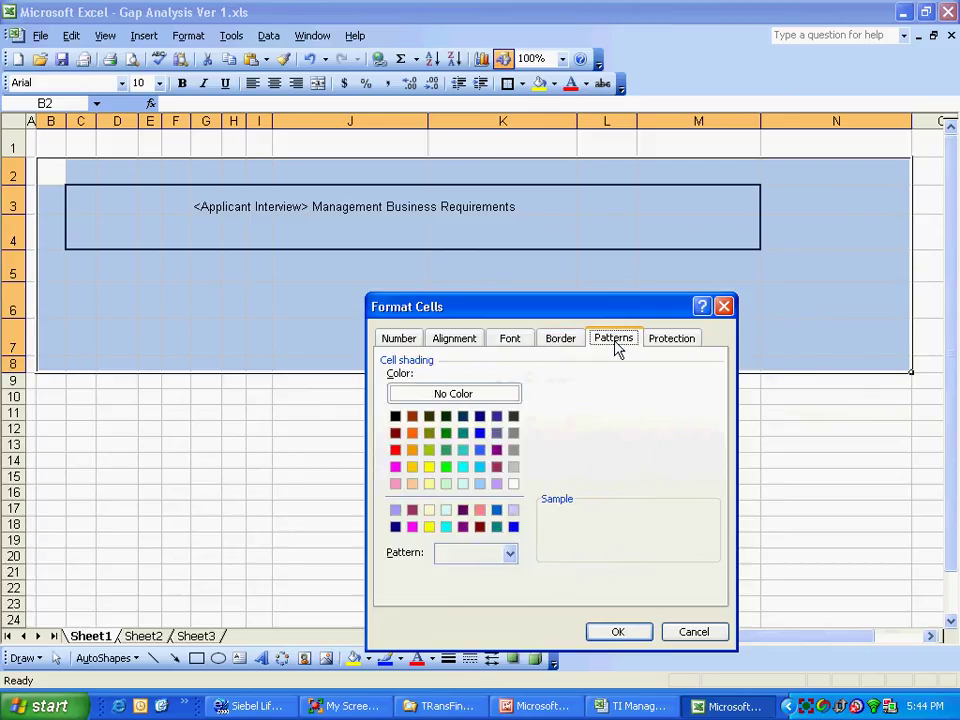
pyautogui.click(481, 417)
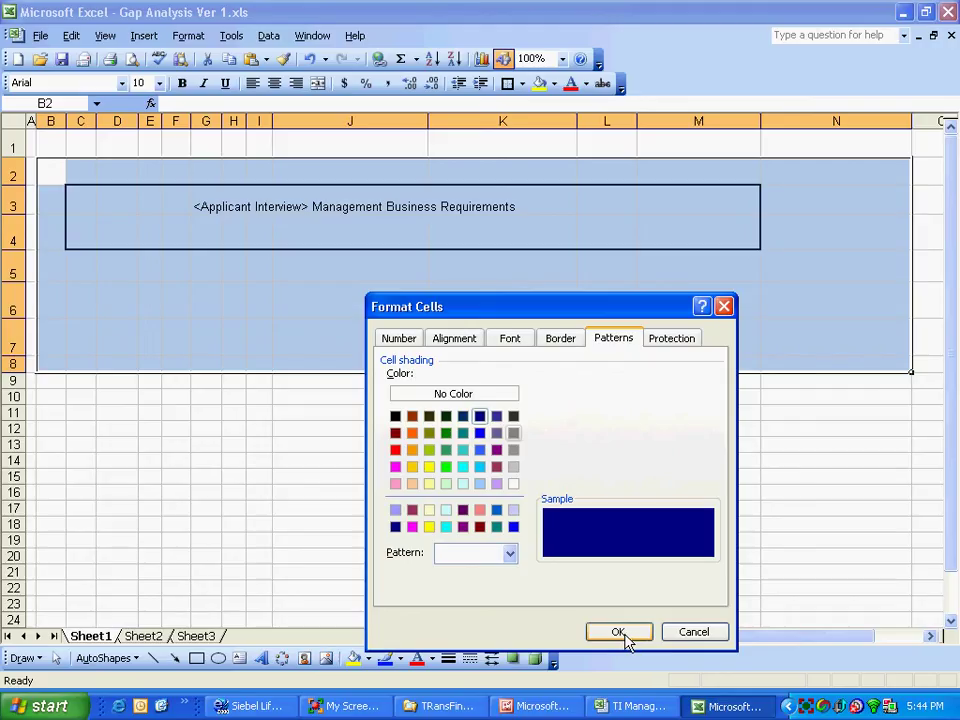
pyautogui.click(447, 451)
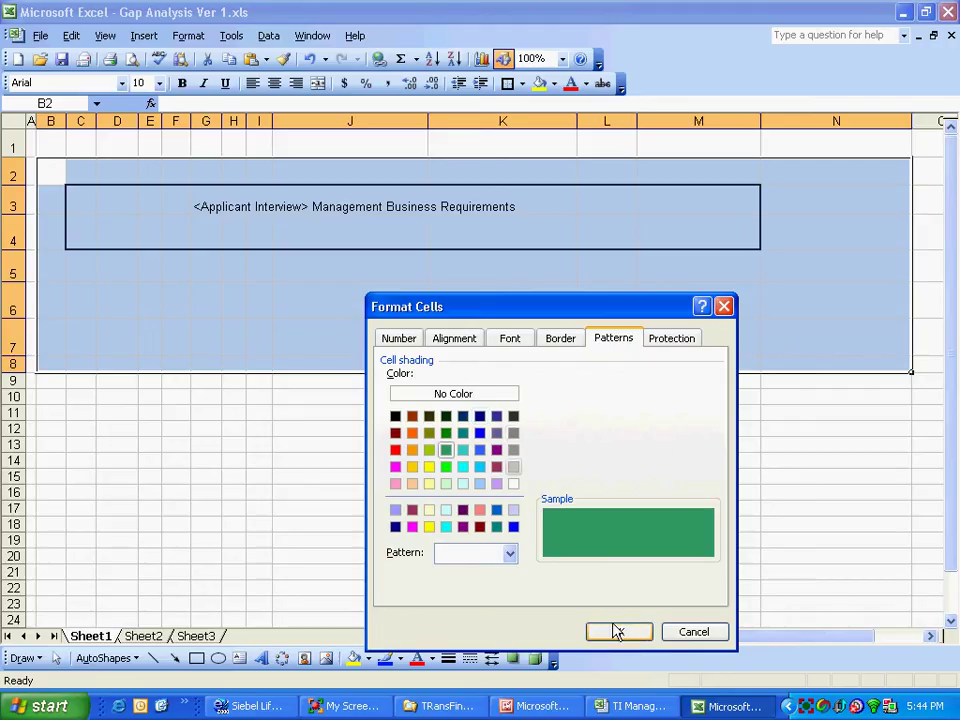
pyautogui.click(617, 631)
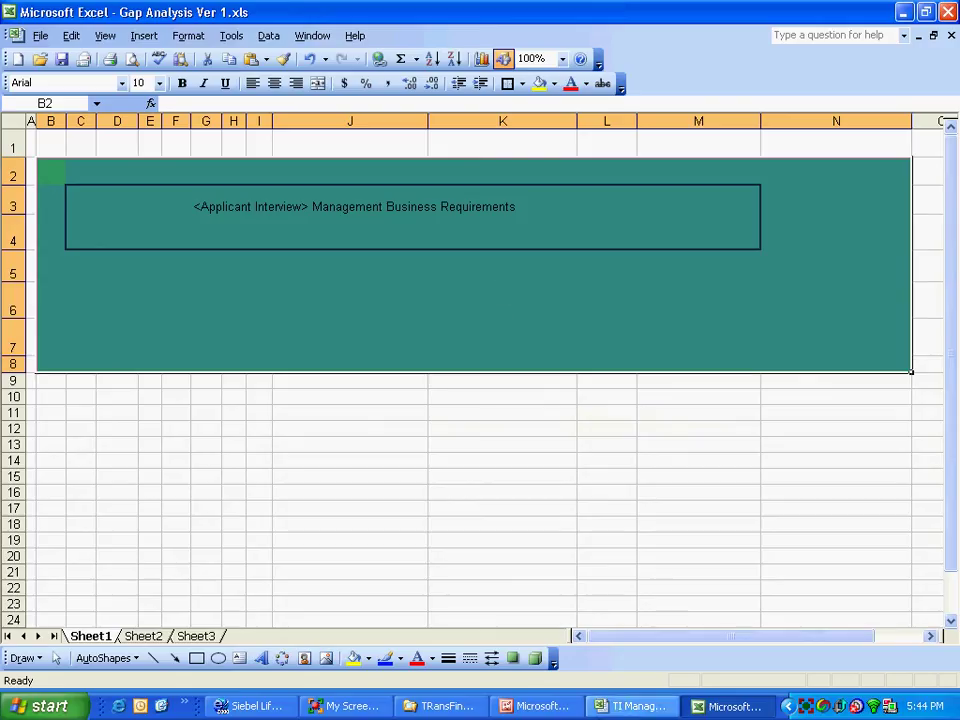
pyautogui.click(572, 427)
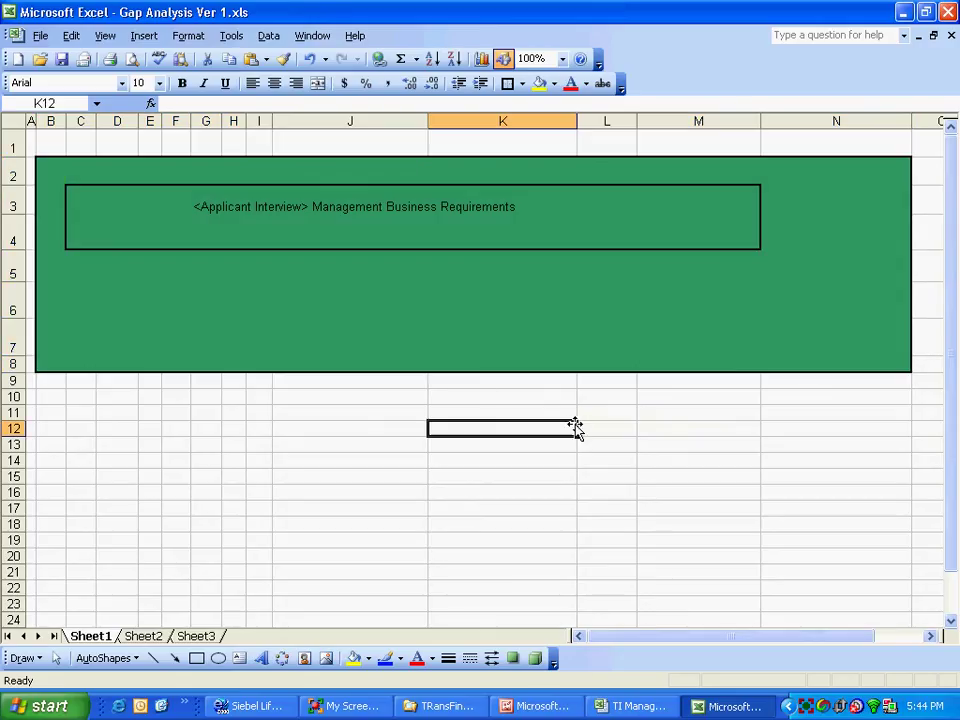
# Step: Check the Req. # heading in row 9 of the TI Management workbook and make row 9 of the Gap Analysis sheet taller for headings
pyautogui.click(647, 708)
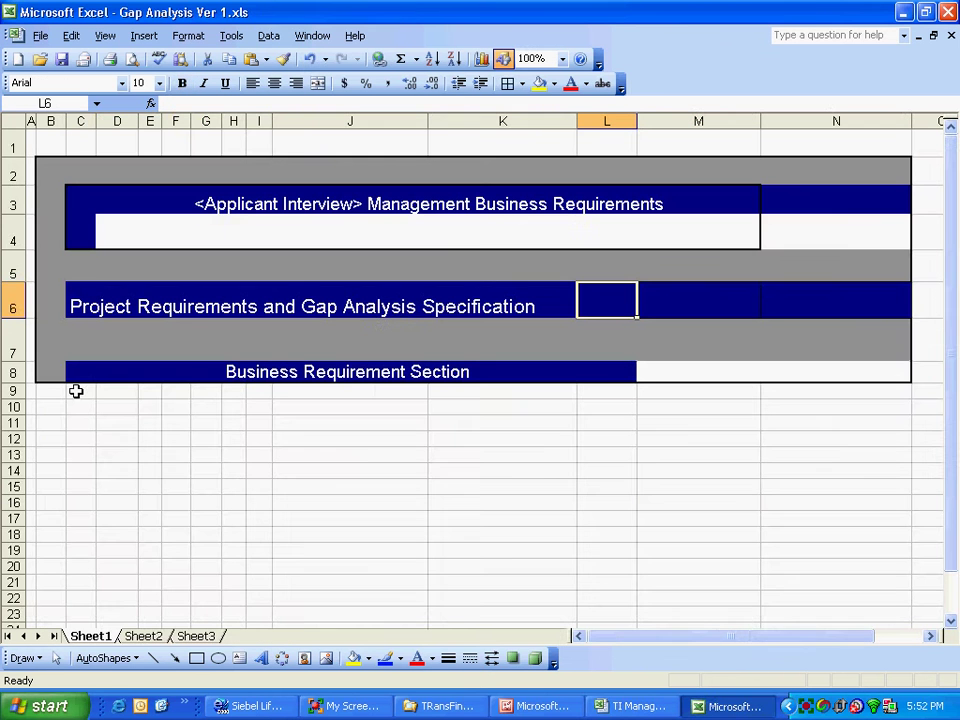
pyautogui.click(619, 707)
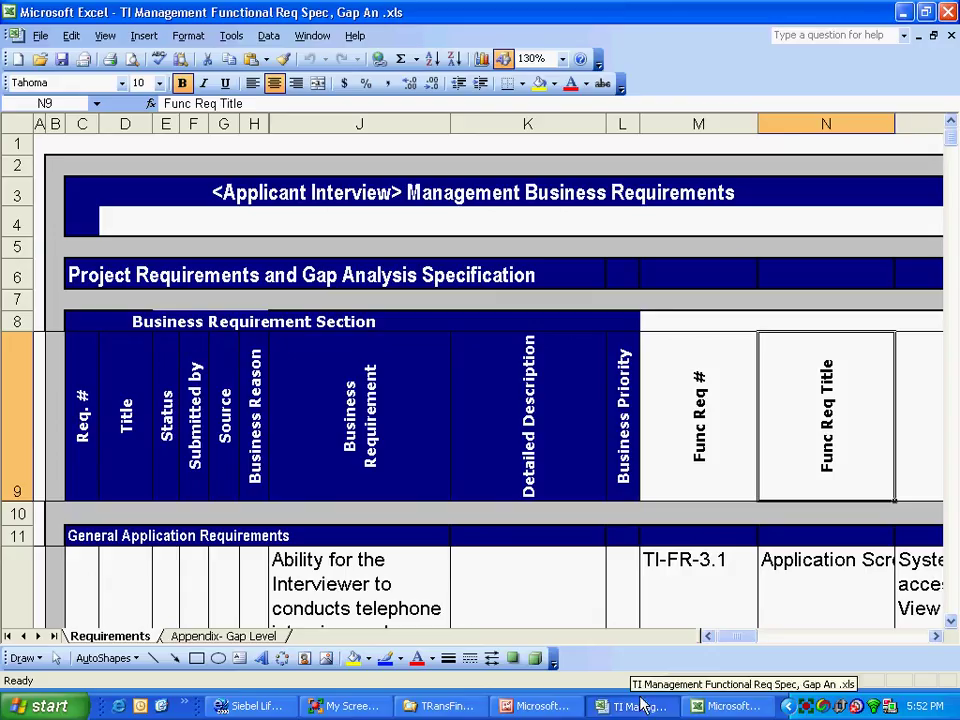
pyautogui.click(78, 413)
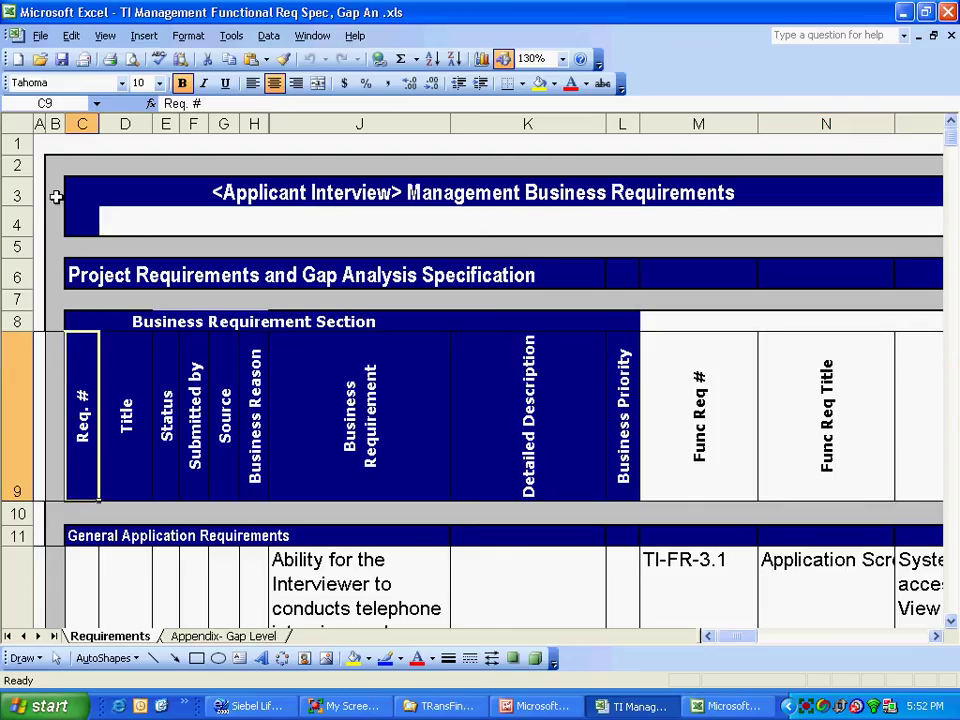
pyautogui.hotkey('alt', 'Tab')
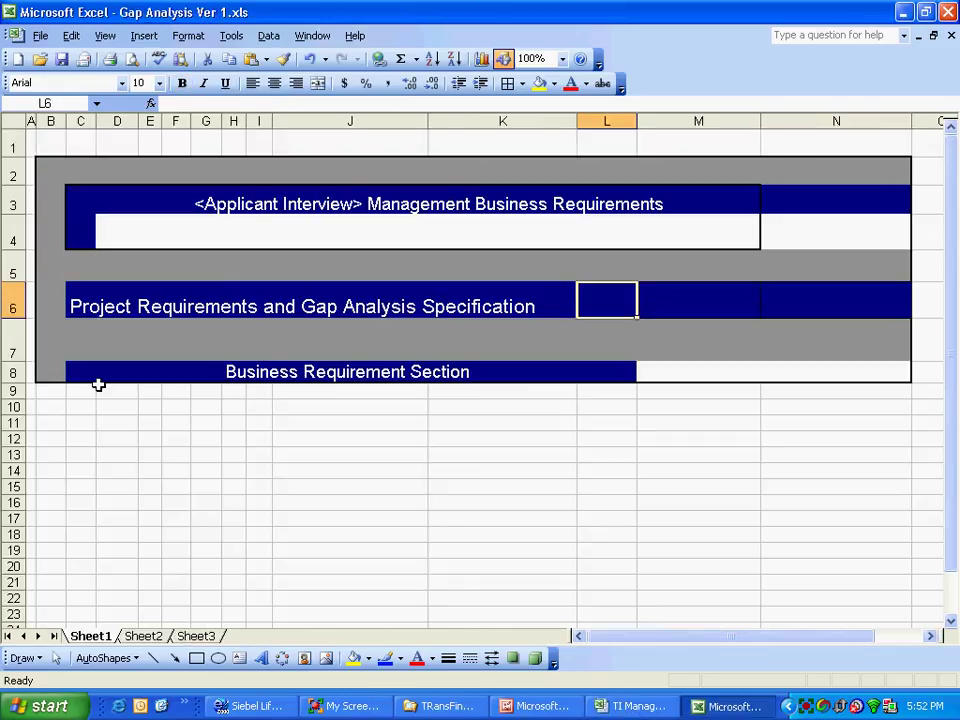
pyautogui.click(81, 392)
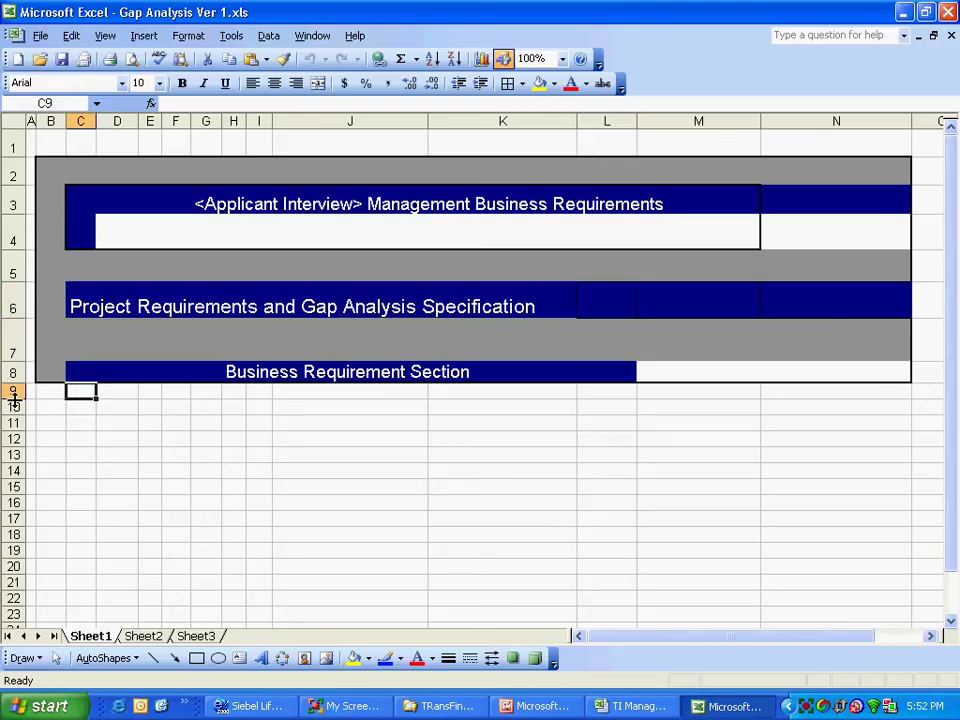
pyautogui.moveTo(8, 398); pyautogui.dragTo(11, 441)
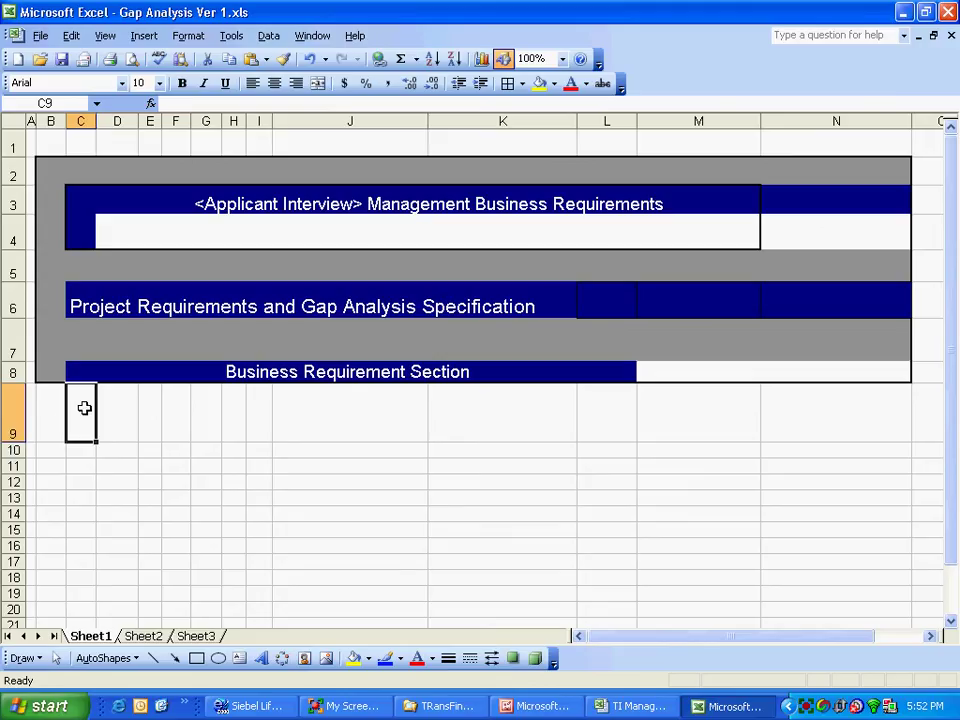
# Step: Following the TI Management headings, enter "Req#" in C9 and "Title" in D9 of the Gap Analysis sheet
pyautogui.click(645, 706)
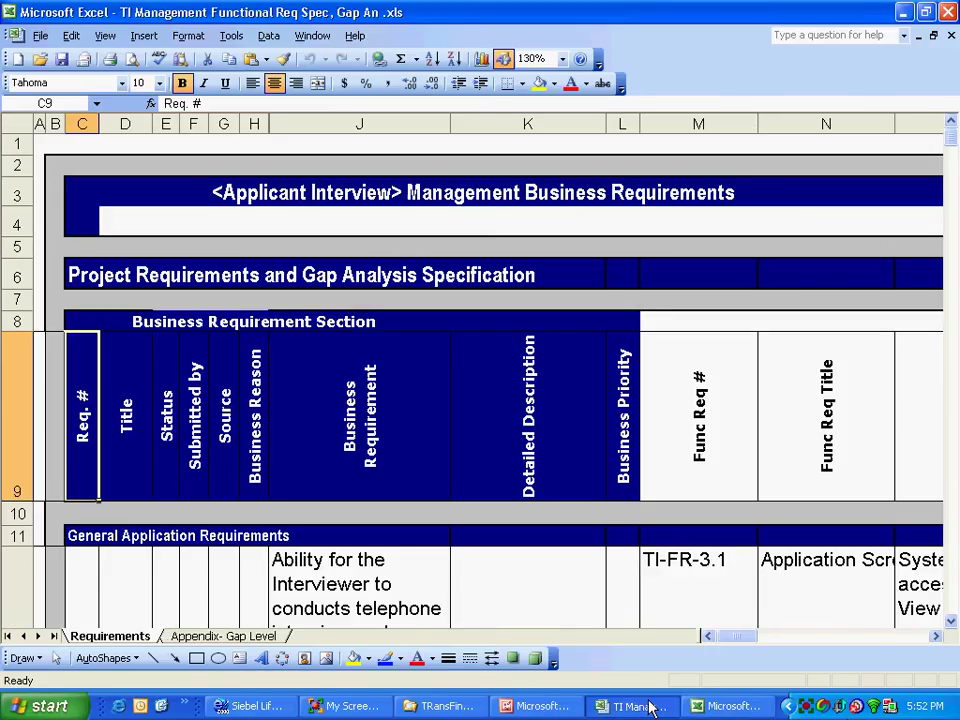
pyautogui.click(722, 710)
pyautogui.write('Req')
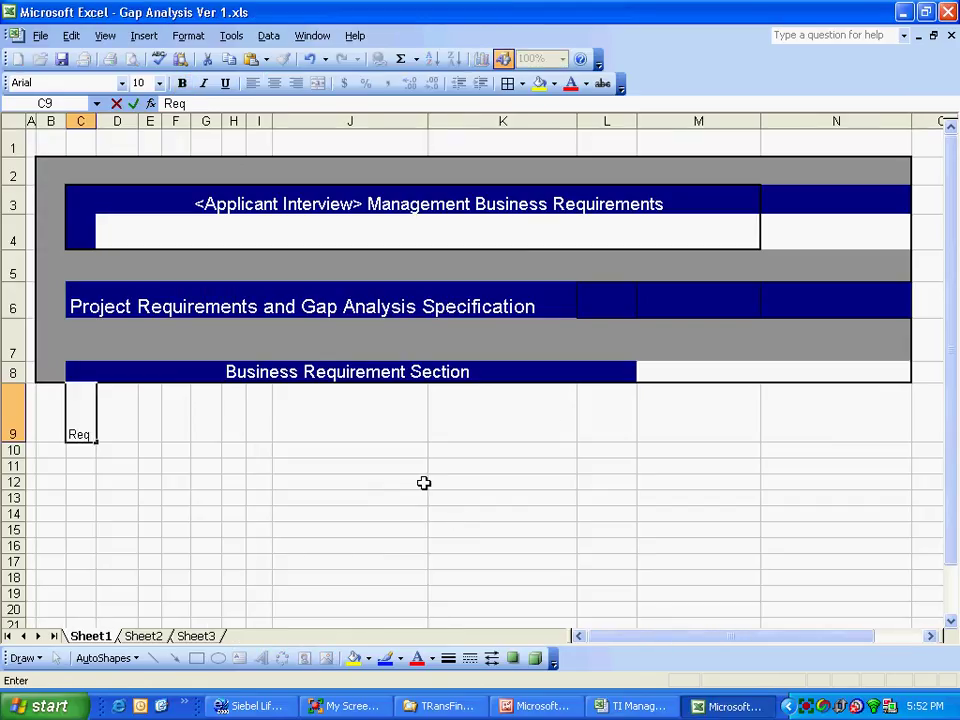
pyautogui.write('#')
pyautogui.press('Tab')
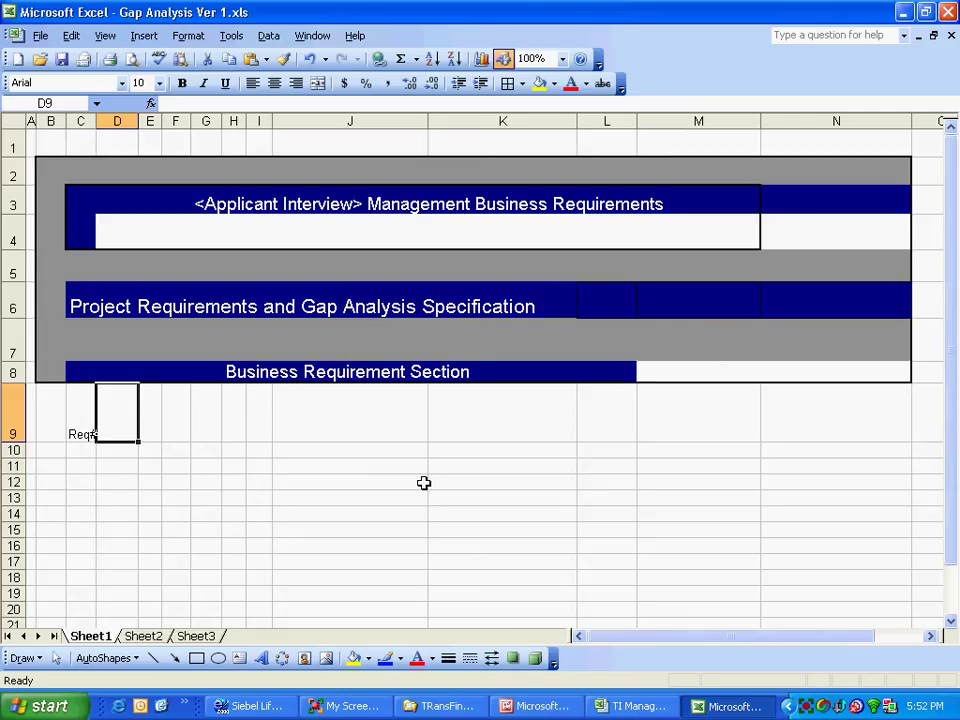
pyautogui.write('Title')
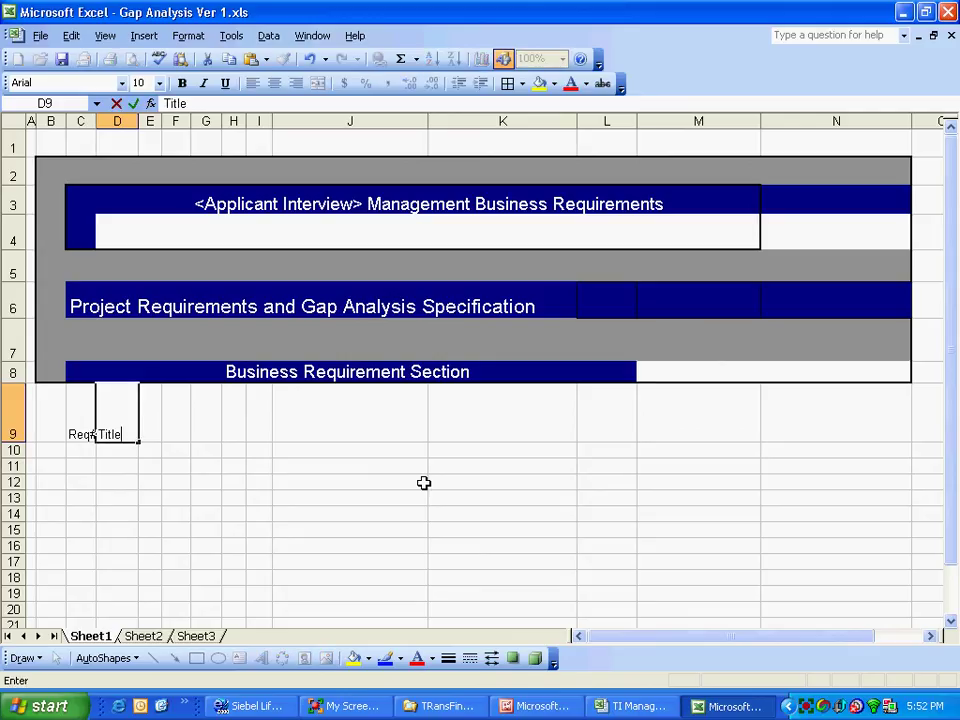
# Step: Rotate the text of the headings in C9:D9 to a 90-degree vertical orientation
pyautogui.moveTo(69, 423); pyautogui.dragTo(136, 430)
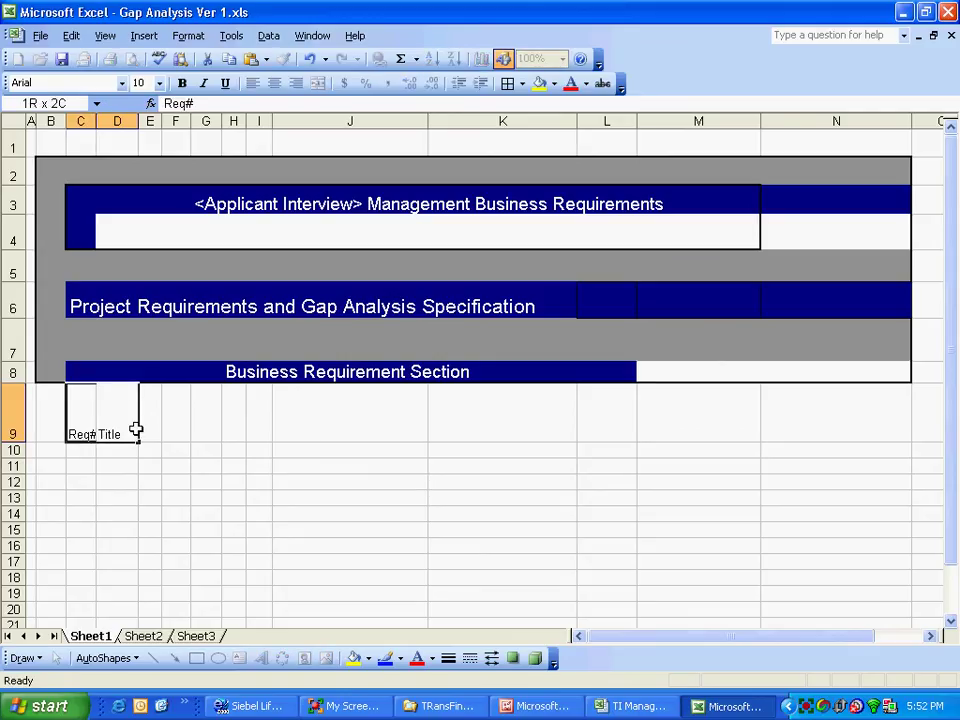
pyautogui.rightClick(118, 426)
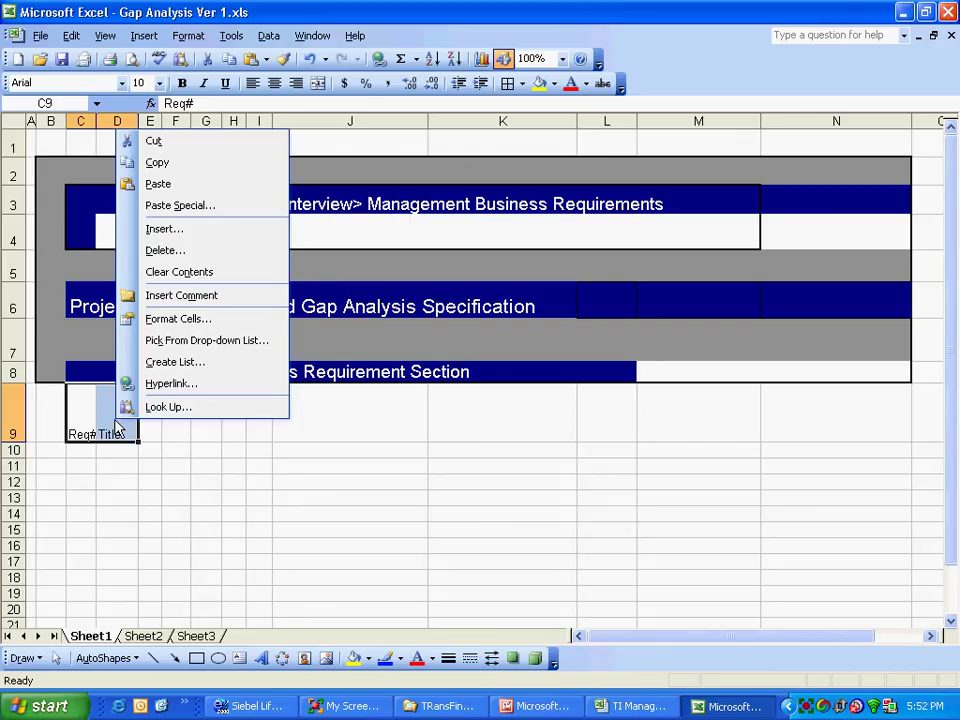
pyautogui.click(205, 320)
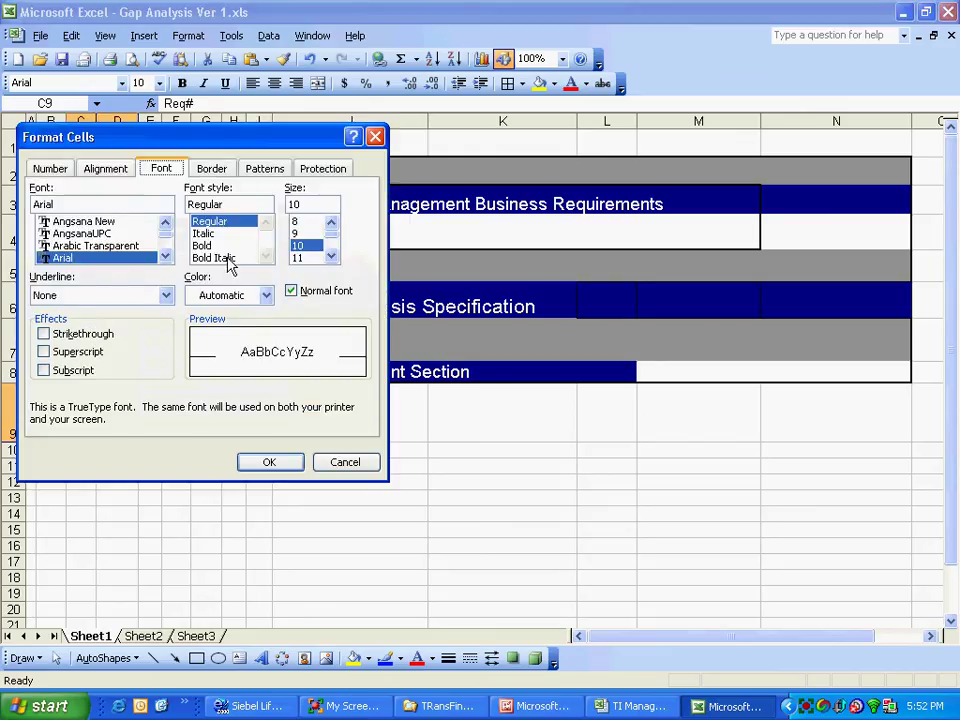
pyautogui.click(106, 168)
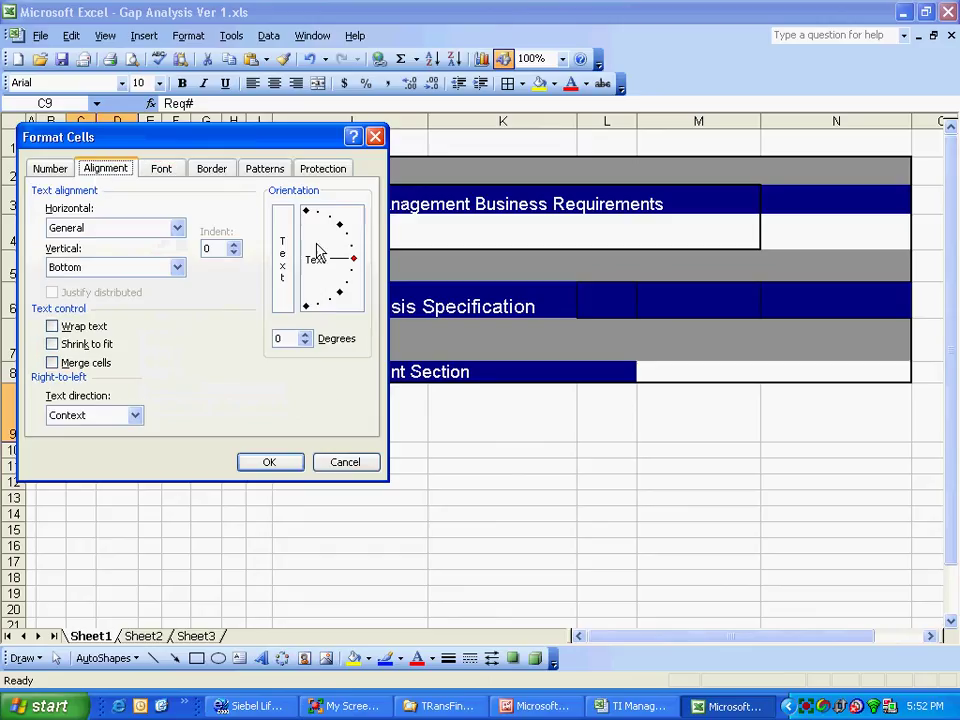
pyautogui.moveTo(354, 259); pyautogui.dragTo(308, 210)
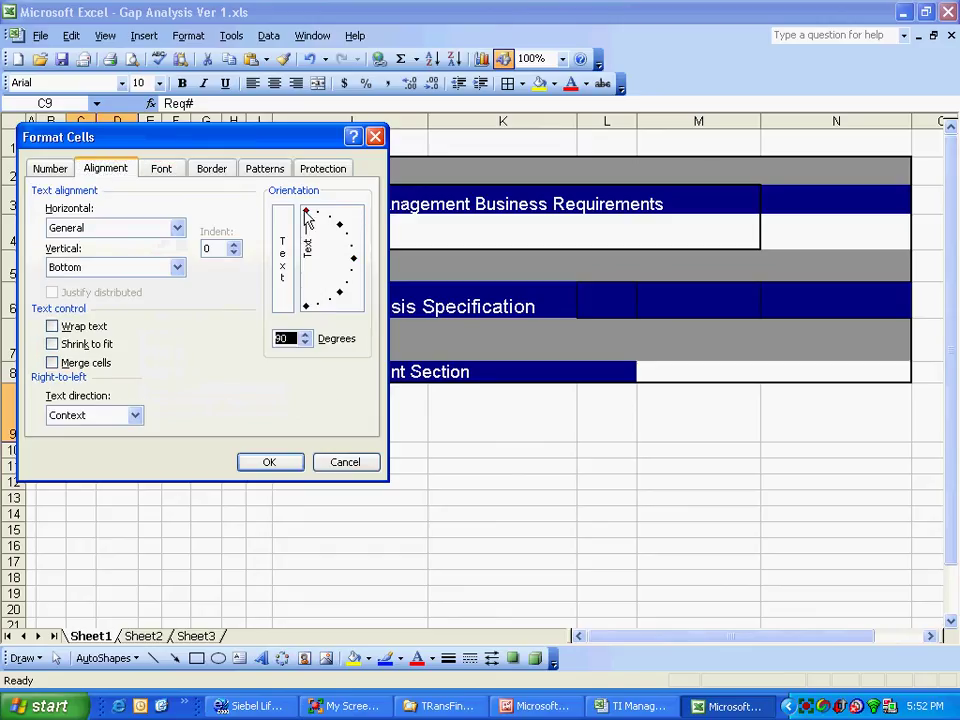
pyautogui.click(269, 462)
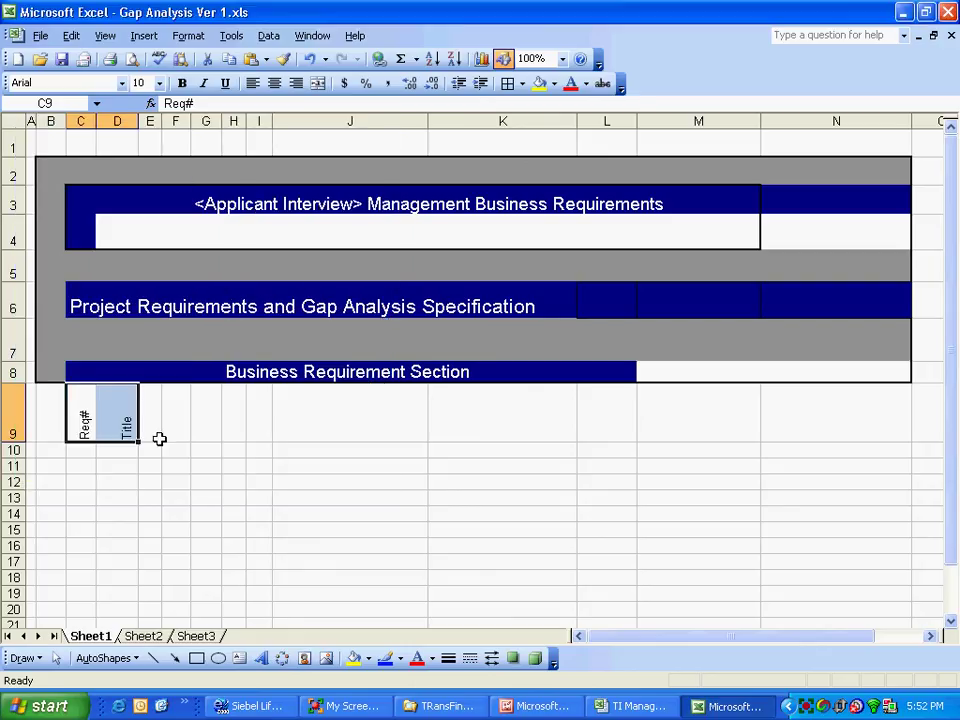
# Step: Increase the height of row 9 further and compare it with the heading row in the TI Management workbook
pyautogui.moveTo(13, 445); pyautogui.dragTo(11, 509)
pyautogui.click(621, 712)
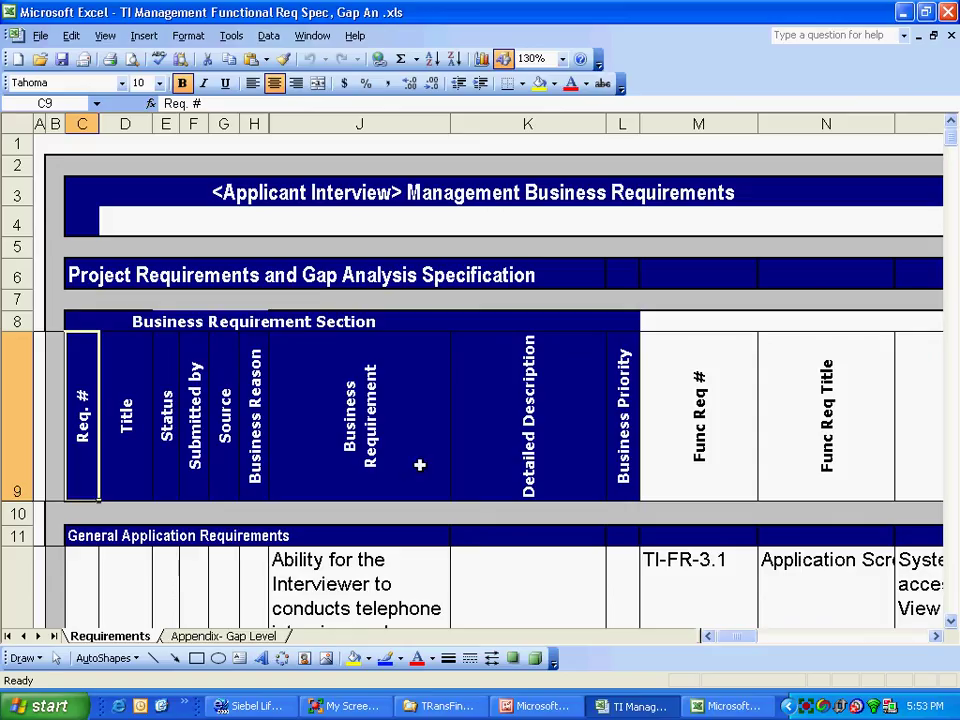
pyautogui.click(731, 709)
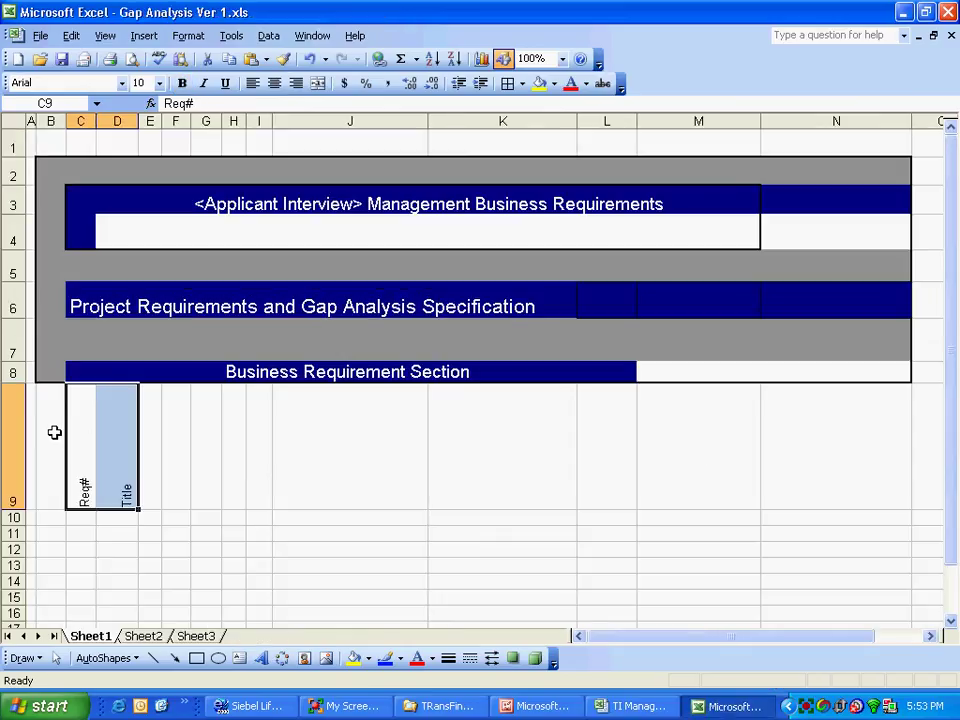
# Step: Try indigo as the font color for the heading cells C9:N9
pyautogui.moveTo(82, 432); pyautogui.dragTo(804, 431)
pyautogui.rightClick(587, 453)
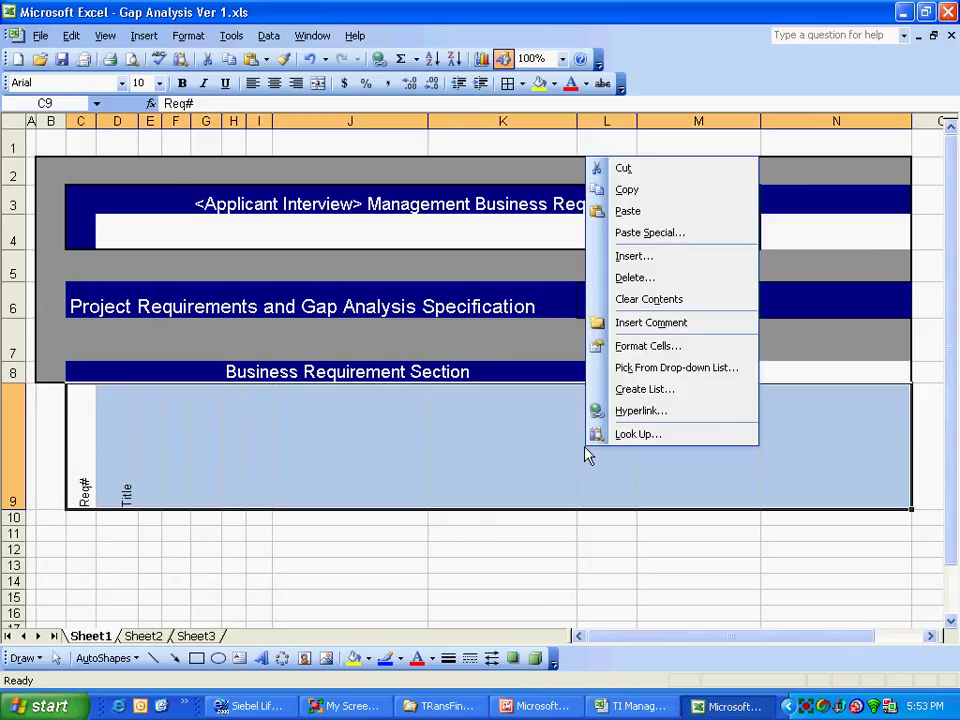
pyautogui.click(634, 347)
pyautogui.click(590, 204)
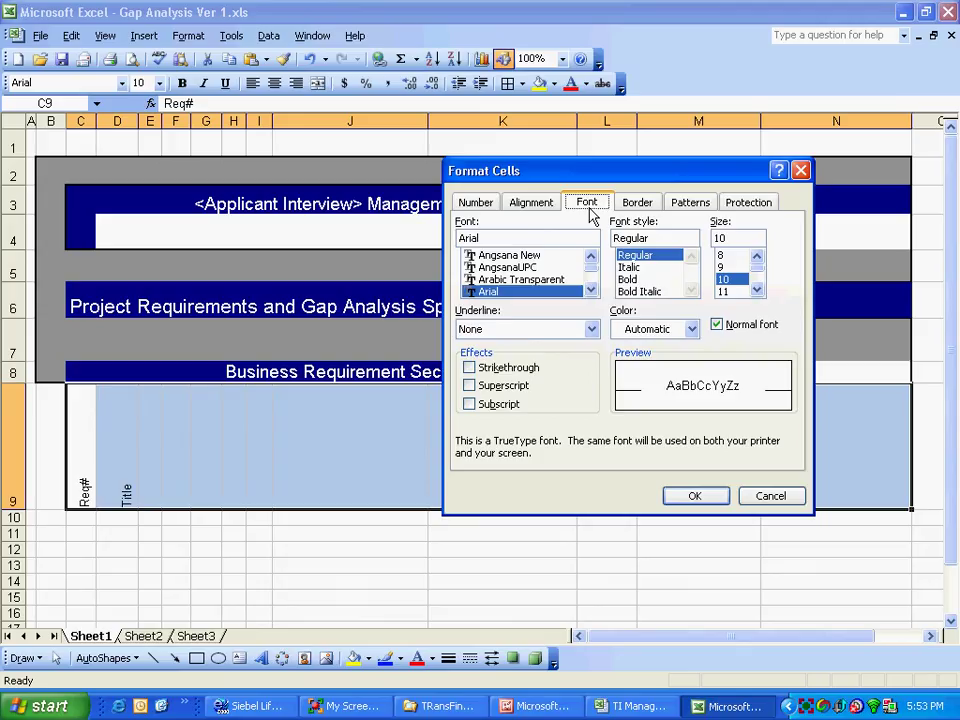
pyautogui.click(674, 331)
pyautogui.click(706, 380)
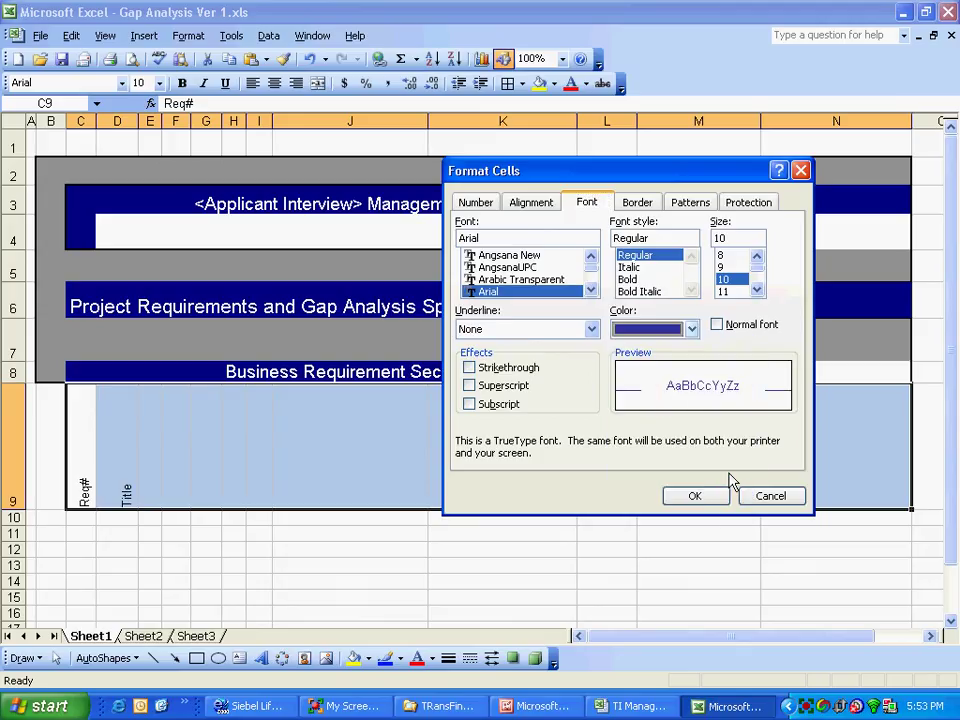
pyautogui.click(688, 497)
pyautogui.click(398, 578)
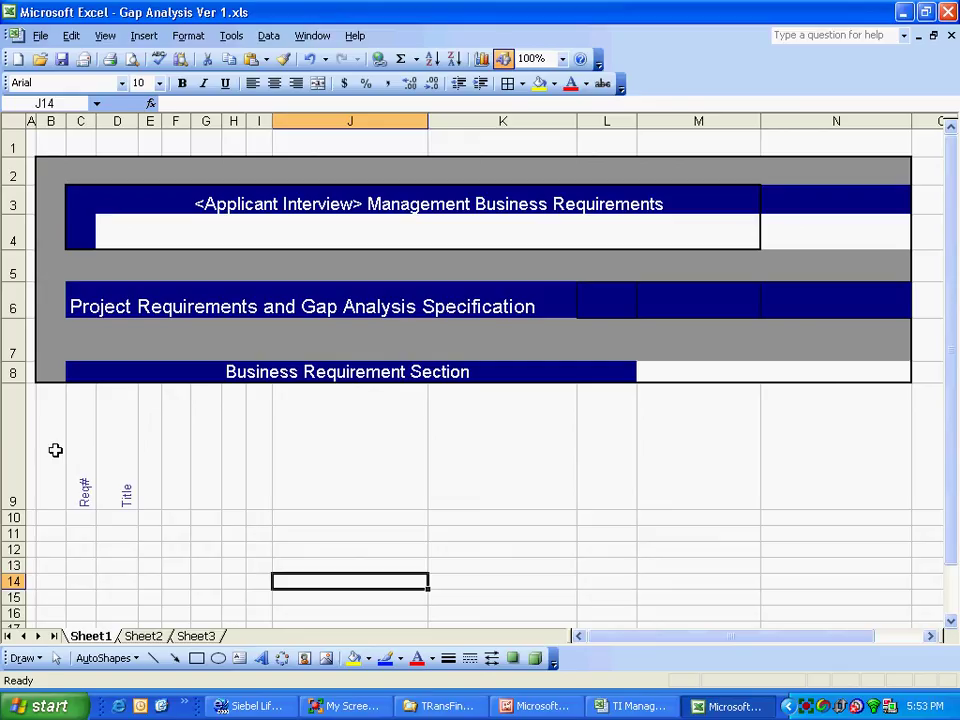
# Step: Apply solid indigo cell shading to the heading range B9:N9
pyautogui.moveTo(47, 448); pyautogui.dragTo(827, 482)
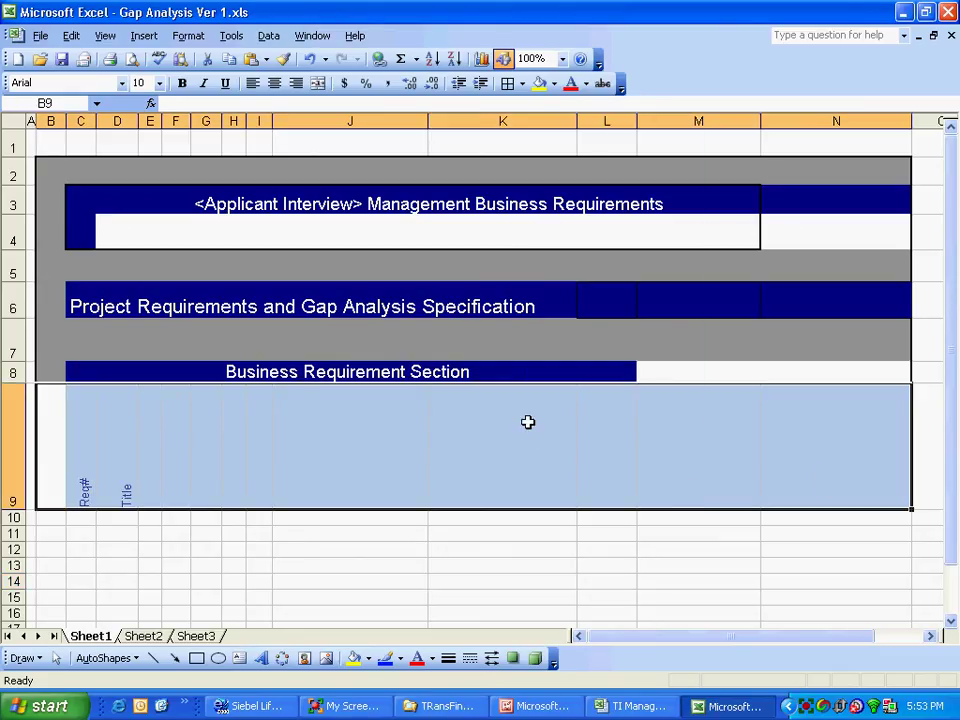
pyautogui.rightClick(528, 422)
pyautogui.click(578, 322)
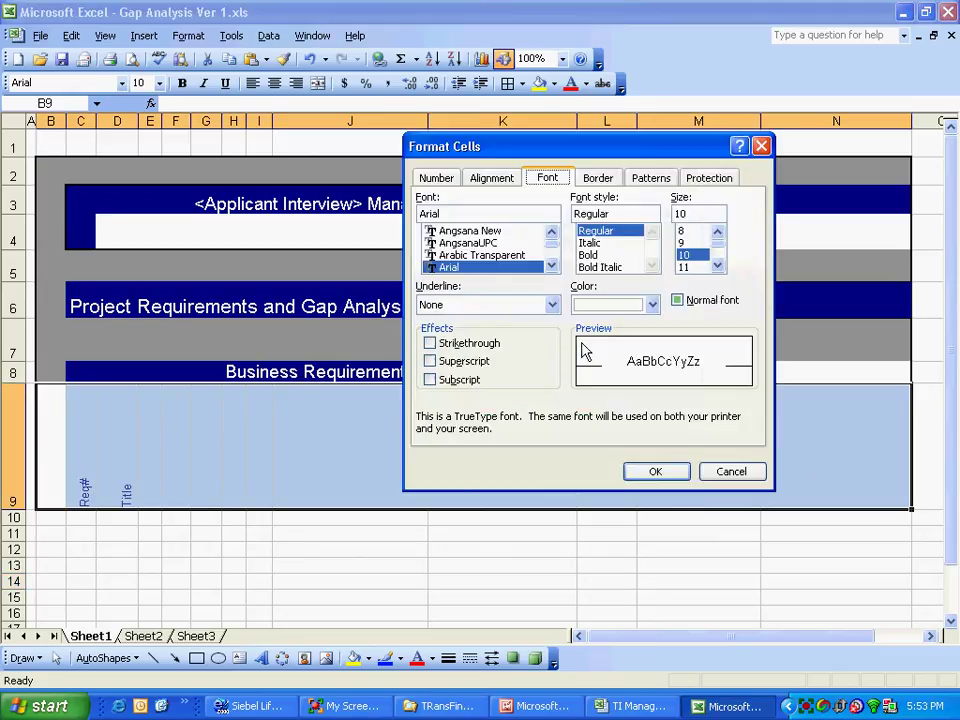
pyautogui.click(603, 182)
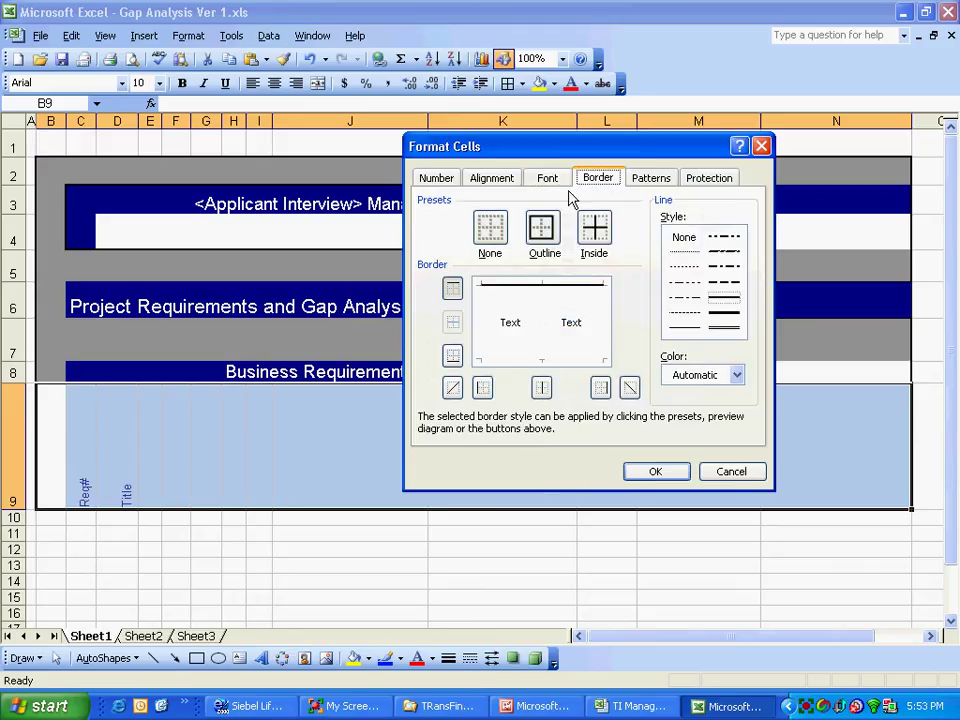
pyautogui.click(561, 182)
pyautogui.click(651, 182)
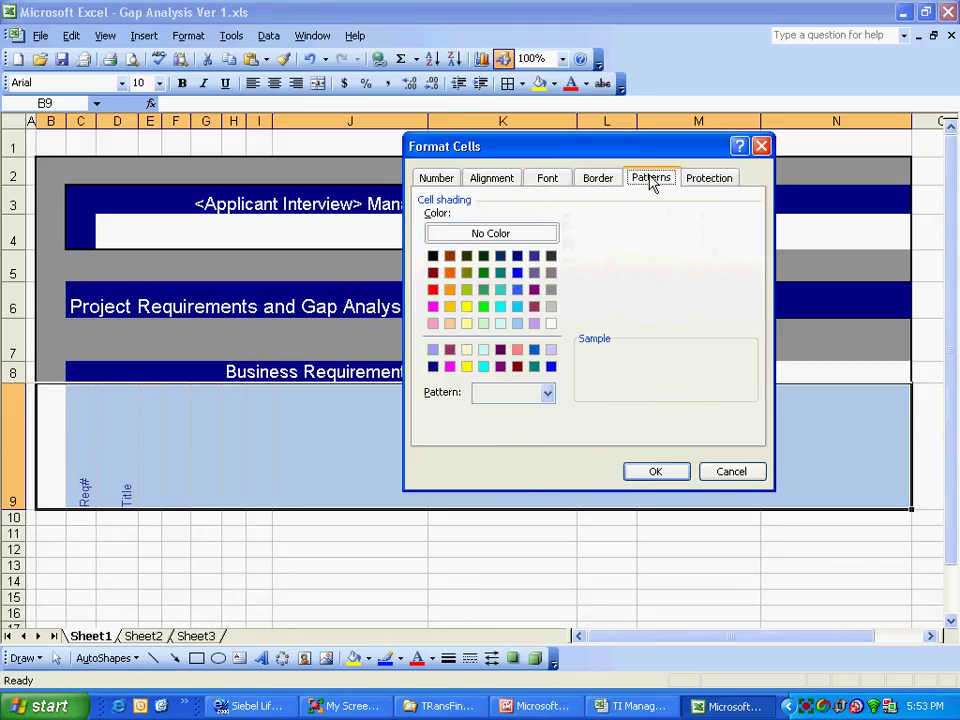
pyautogui.click(534, 256)
pyautogui.click(655, 471)
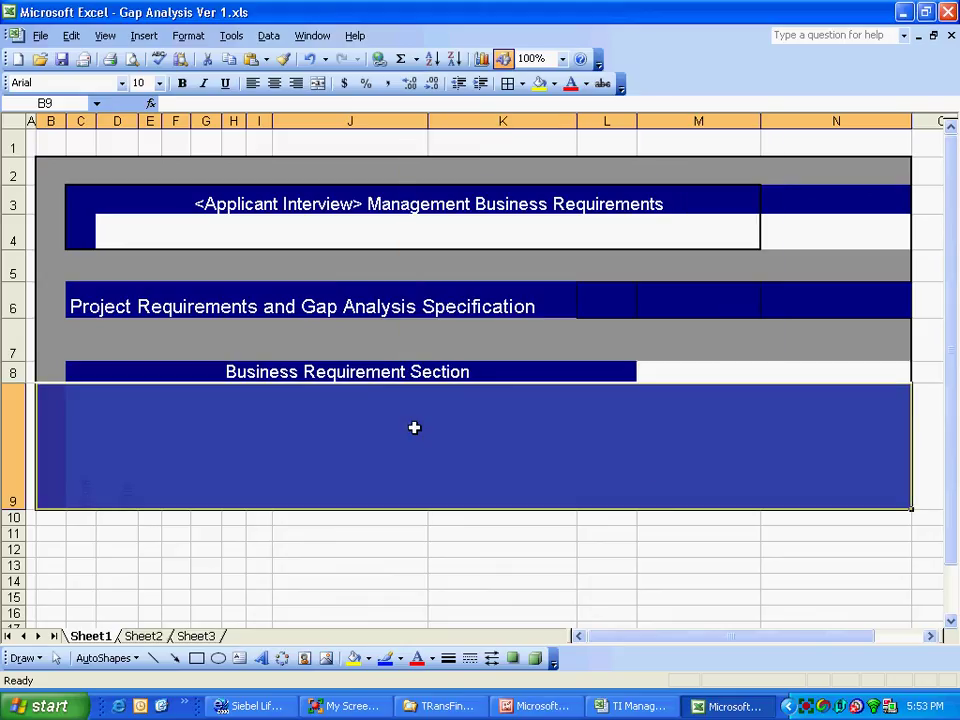
pyautogui.click(414, 426)
pyautogui.click(339, 546)
# Step: Set the font of C9:N9 to white, size 12, and compare the heading row with the TI Management workbook
pyautogui.moveTo(90, 471); pyautogui.dragTo(805, 457)
pyautogui.rightClick(632, 465)
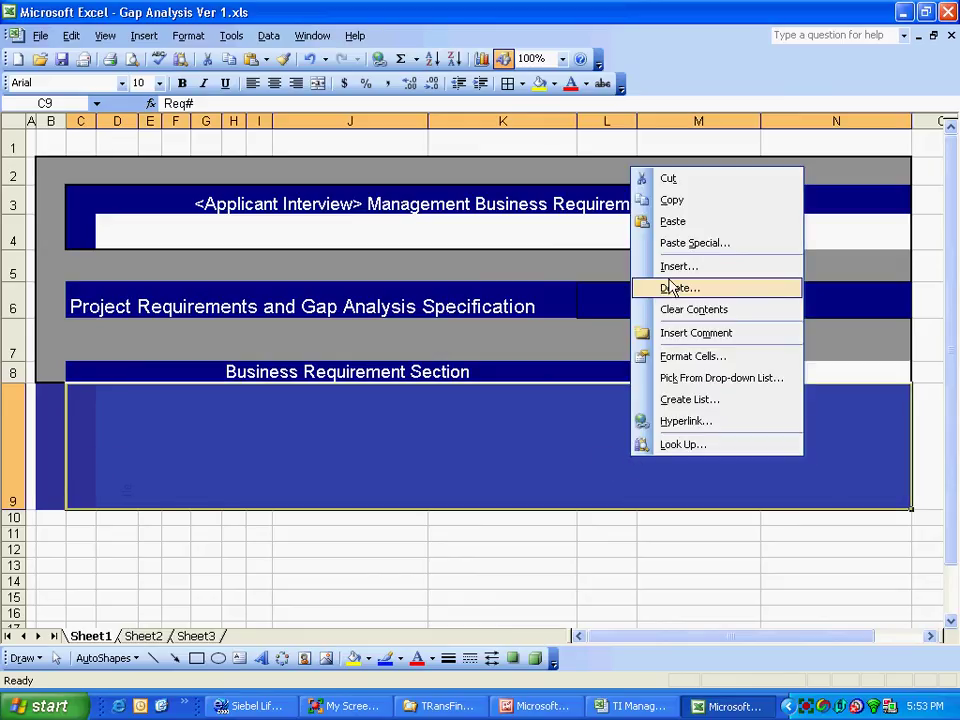
pyautogui.click(675, 358)
pyautogui.click(632, 218)
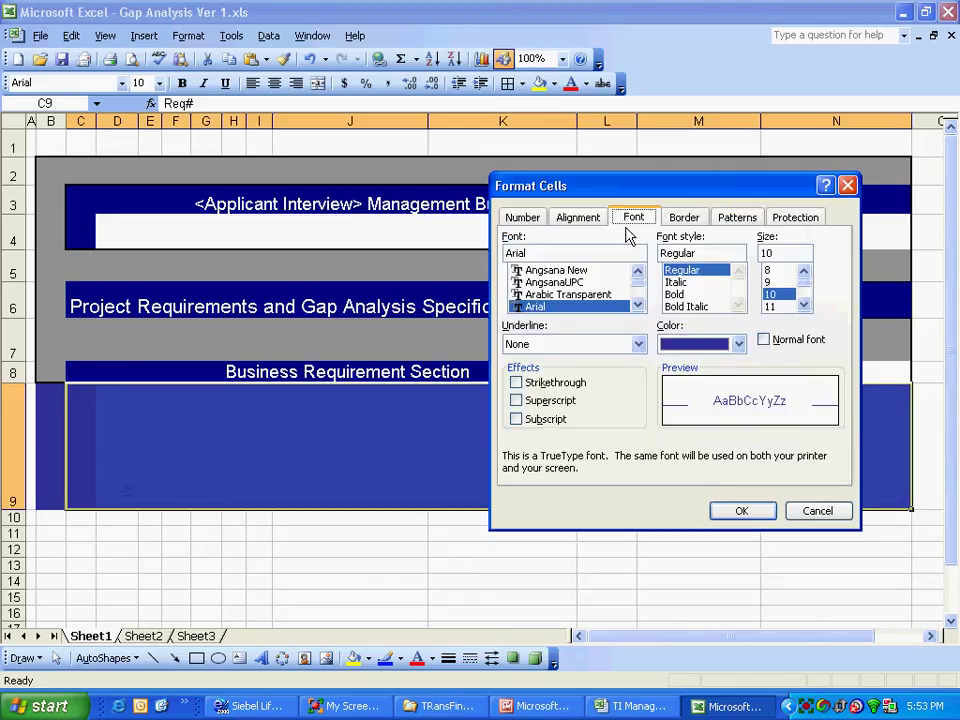
pyautogui.click(738, 344)
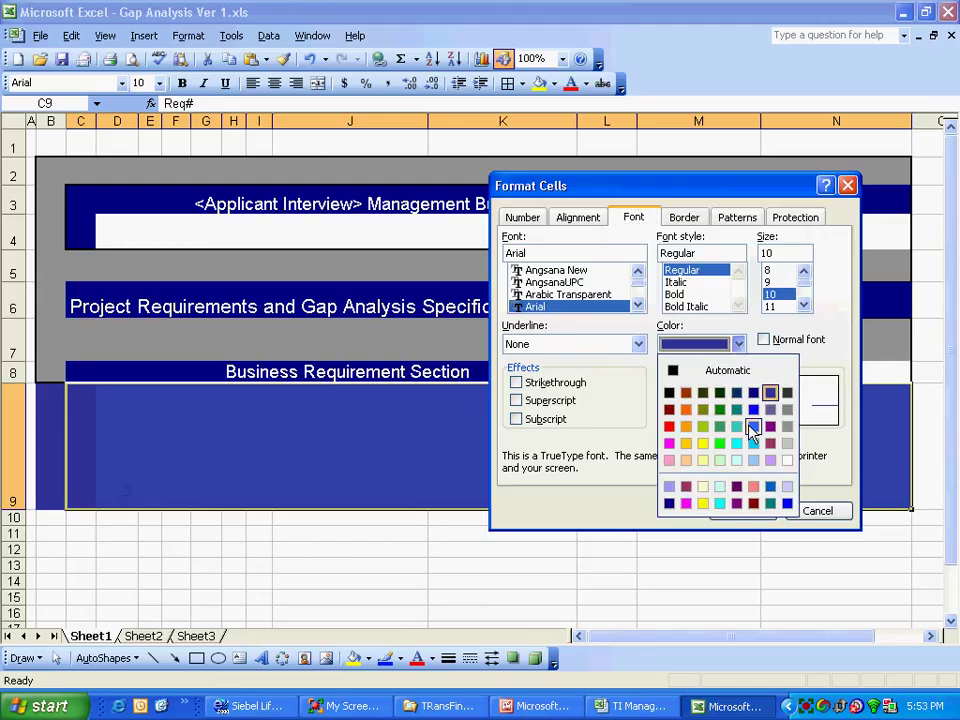
pyautogui.click(787, 460)
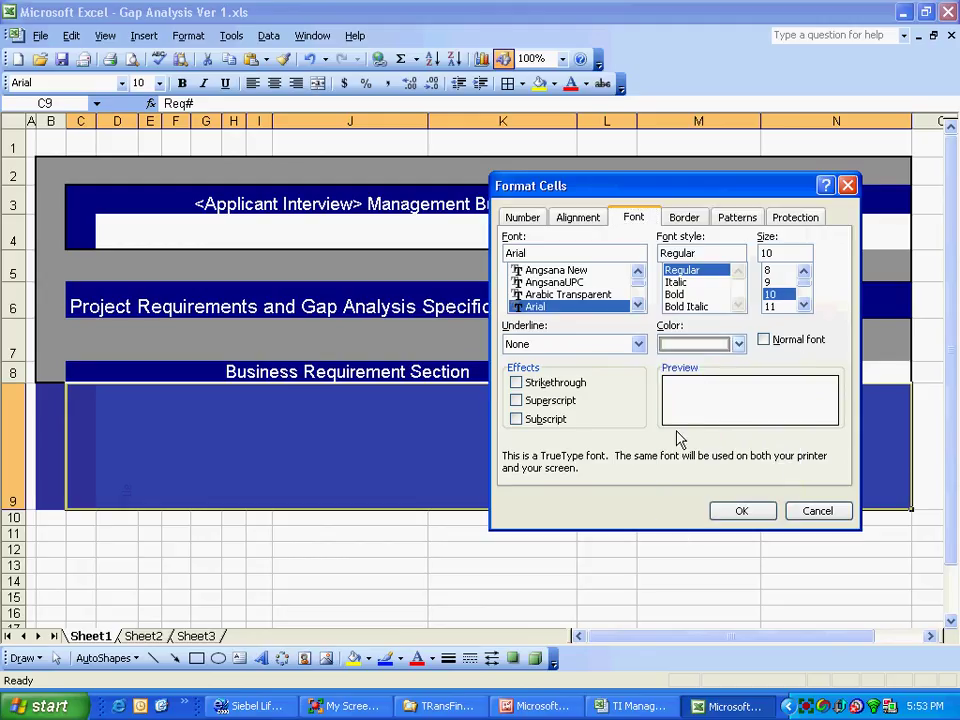
pyautogui.click(802, 307)
pyautogui.click(776, 306)
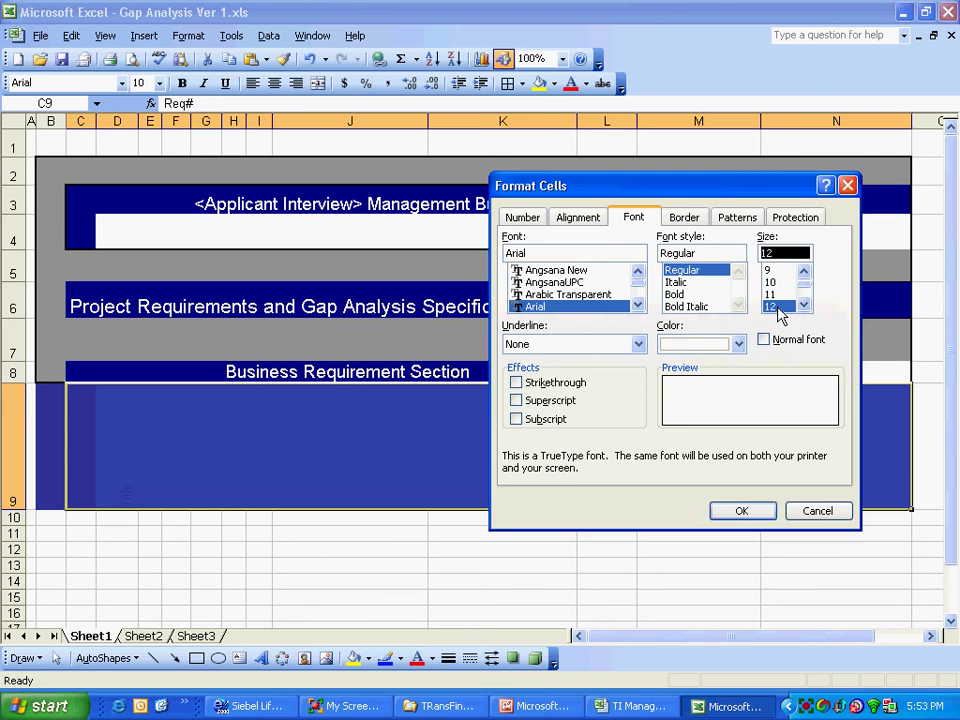
pyautogui.click(750, 513)
pyautogui.click(320, 549)
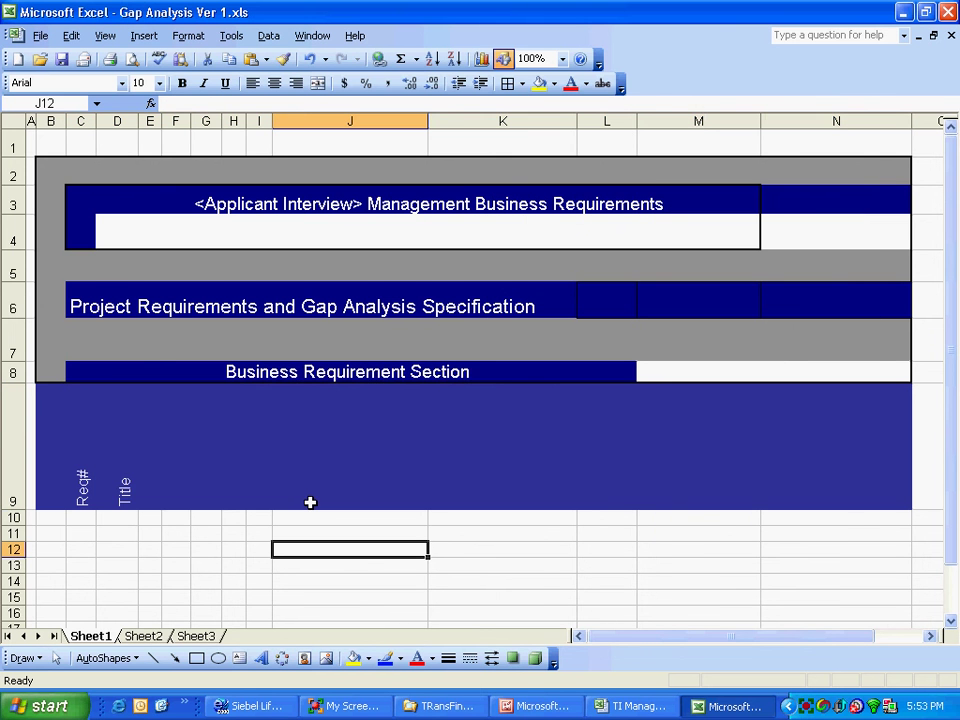
pyautogui.click(626, 706)
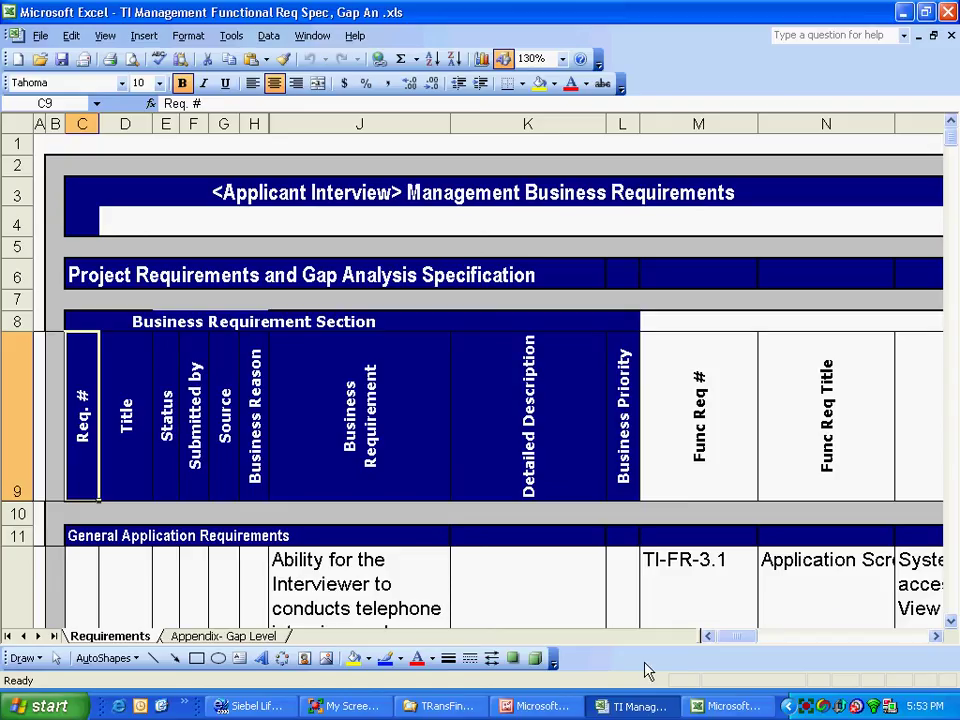
pyautogui.click(738, 708)
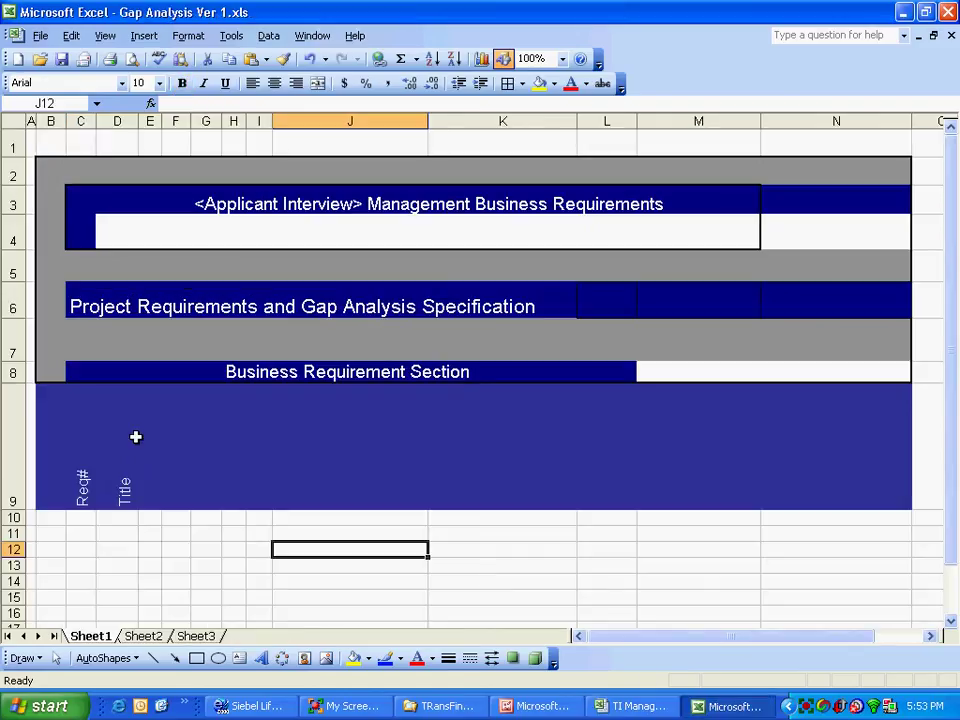
# Step: Enter the column headings "status" in E9 and "submitted by" in F9
pyautogui.click(157, 478)
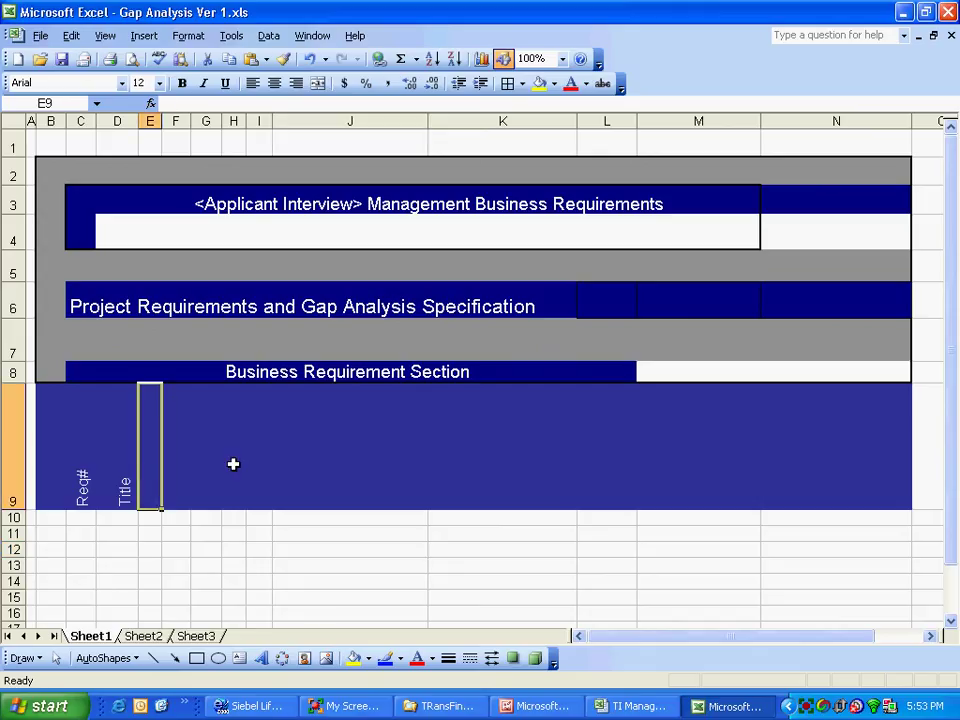
pyautogui.write('statu')
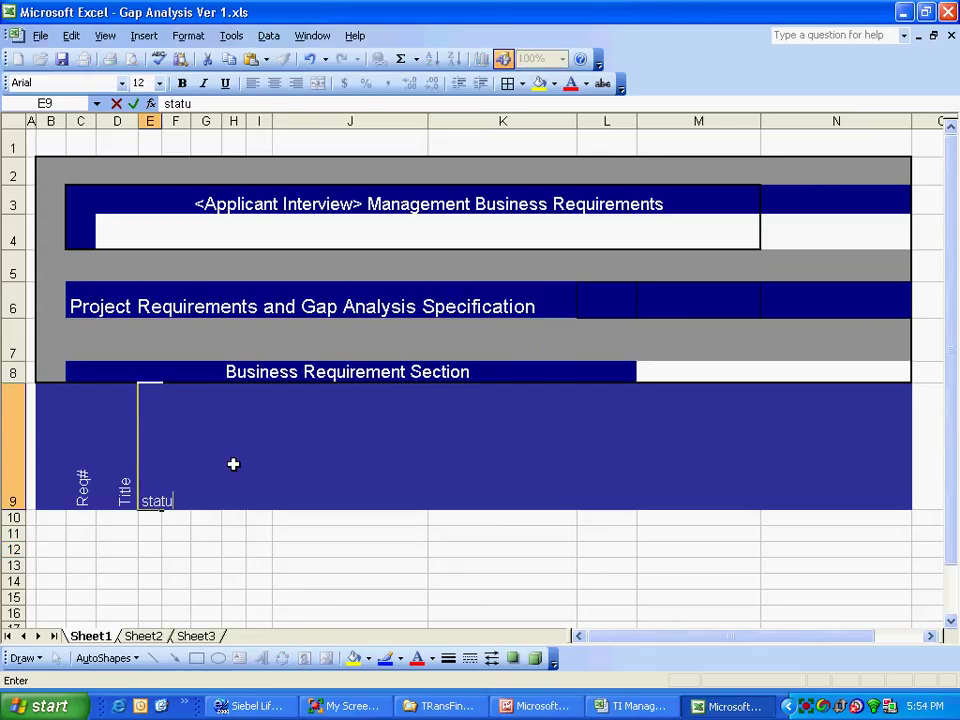
pyautogui.write('s')
pyautogui.press('Return')
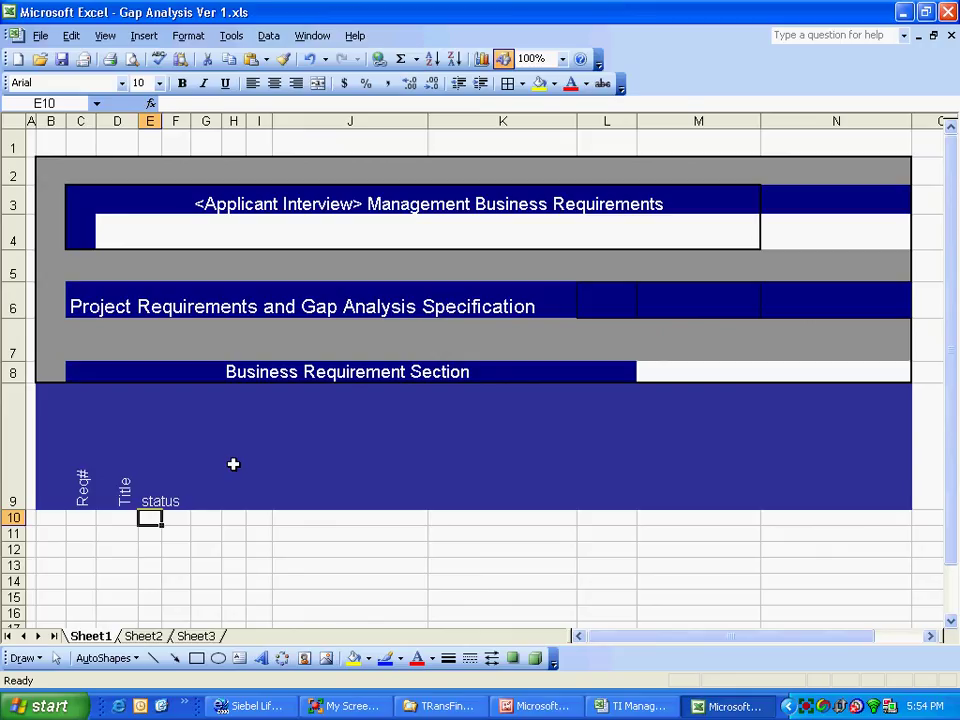
pyautogui.press('Up')
pyautogui.press('Right')
pyautogui.press('Right')
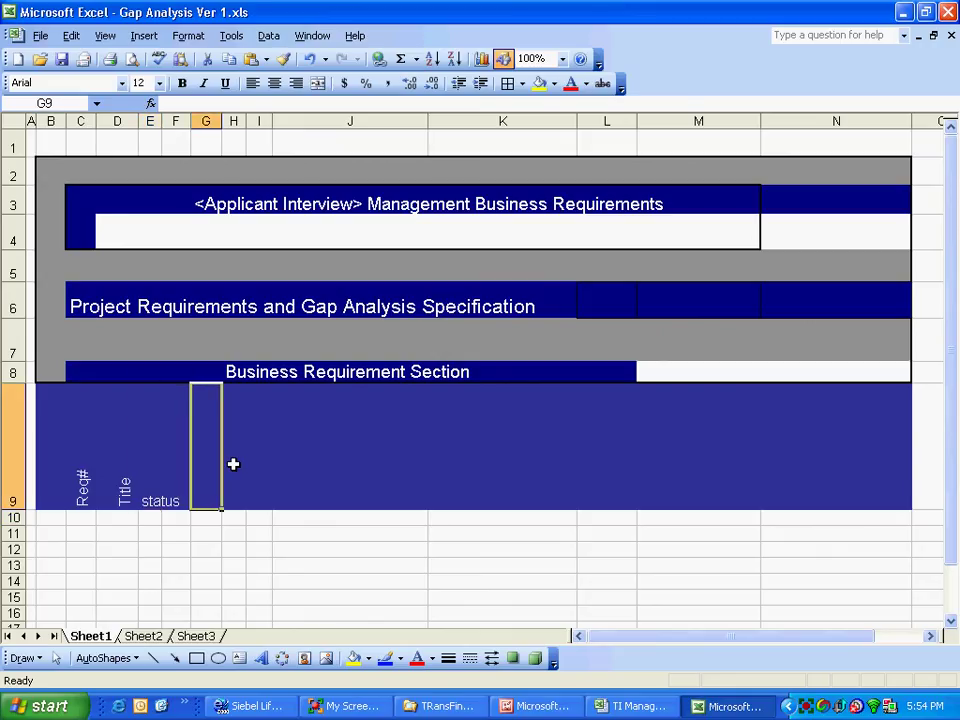
pyautogui.press('Left')
pyautogui.write('sub')
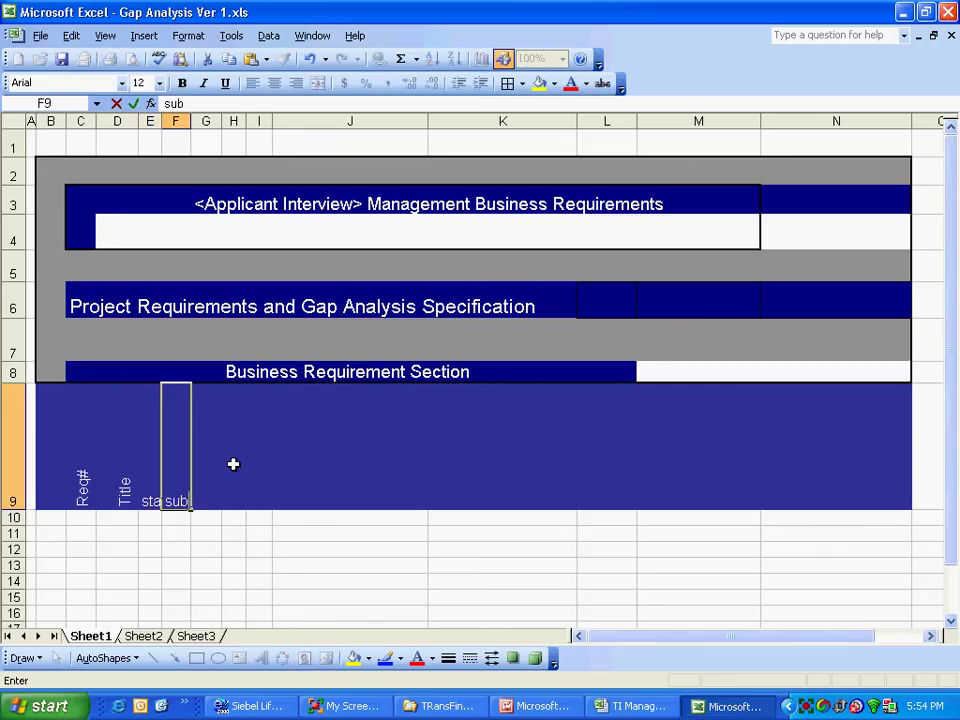
pyautogui.write('mitted by')
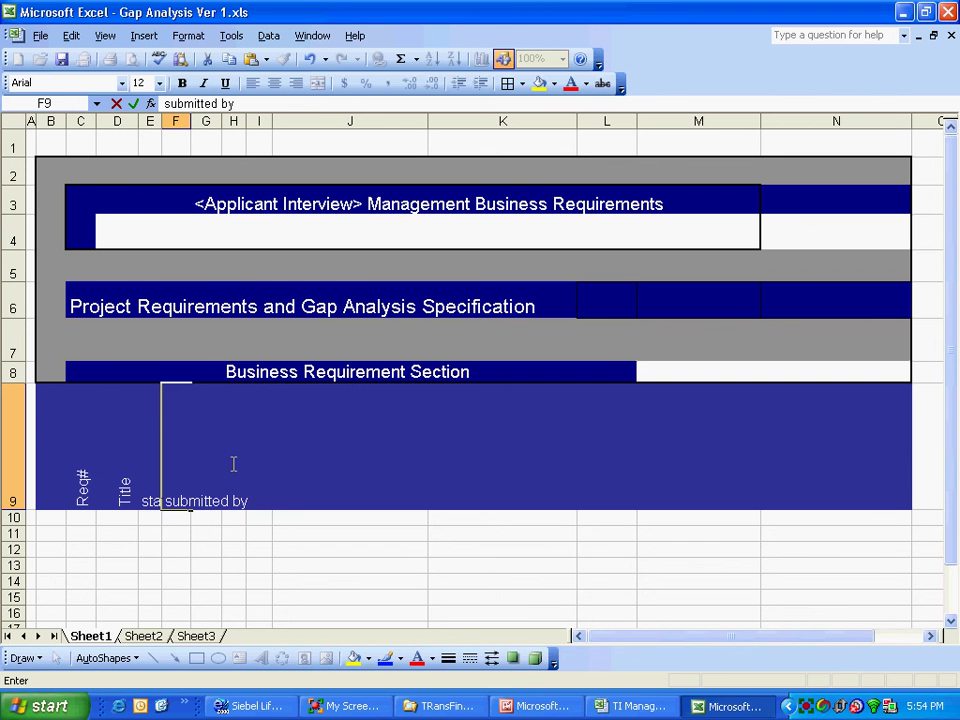
pyautogui.press('Tab')
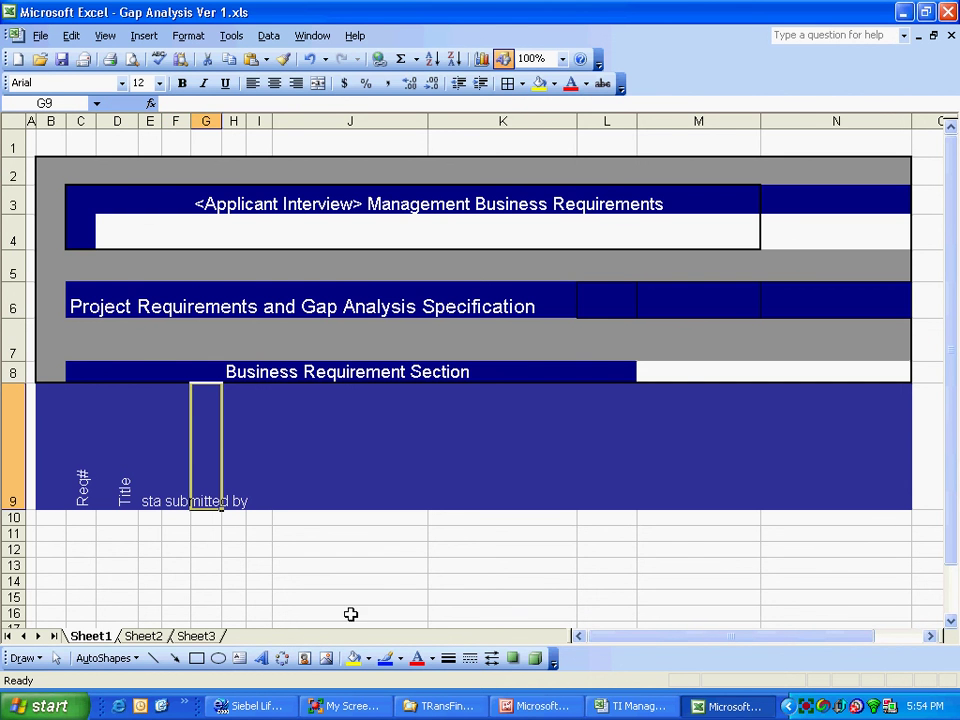
# Step: Check the TI Management workbook's headings and enter "source" in G9 and "business reason" in H9 of the Gap Analysis sheet
pyautogui.click(648, 710)
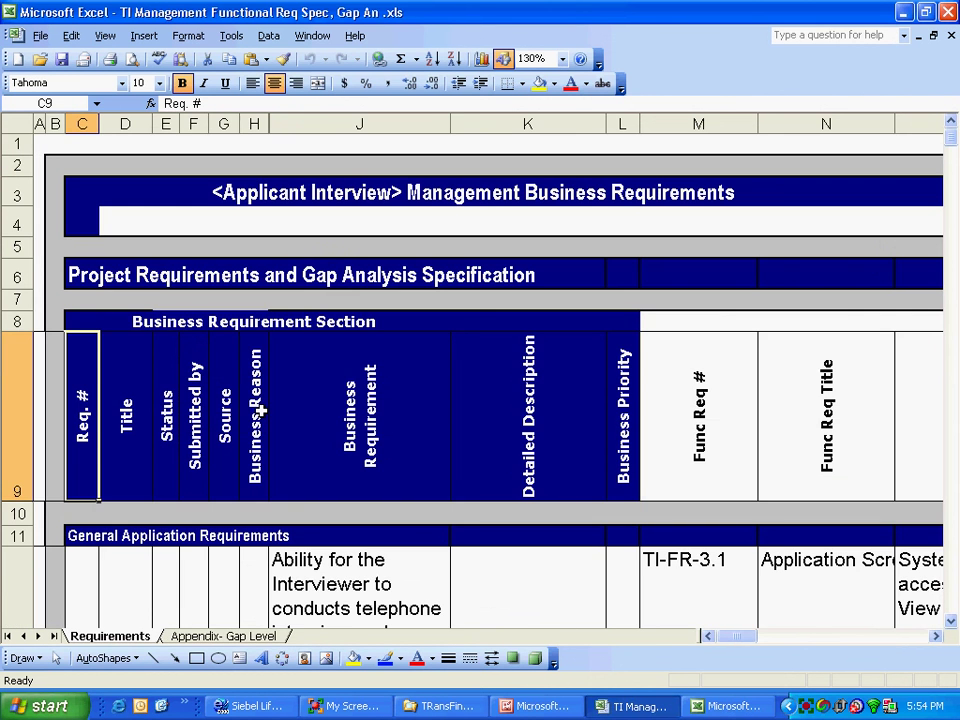
pyautogui.click(735, 706)
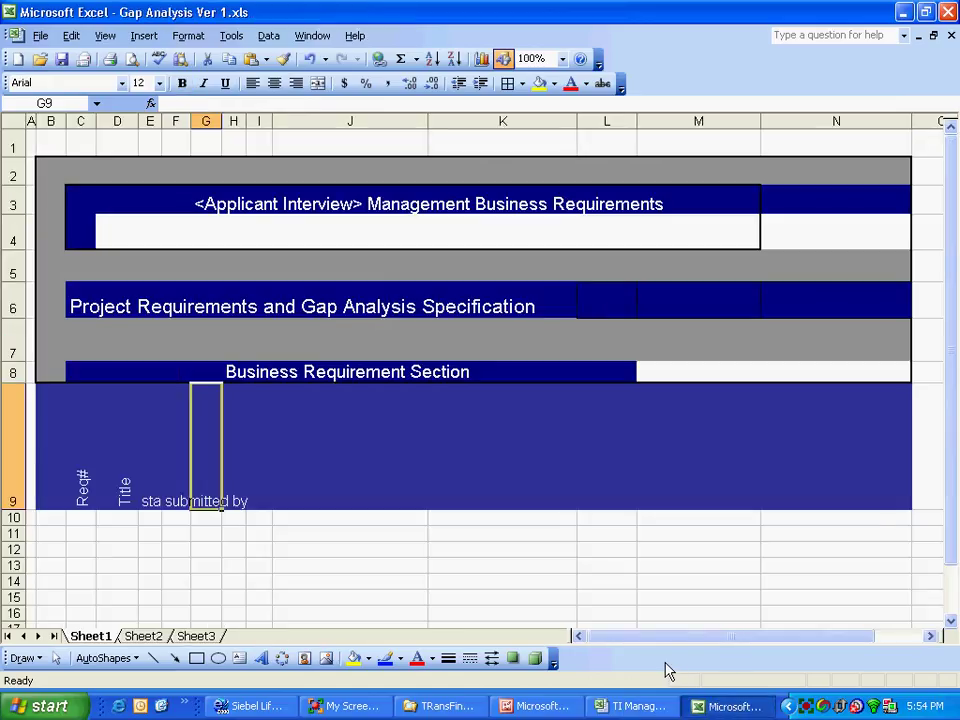
pyautogui.write('source')
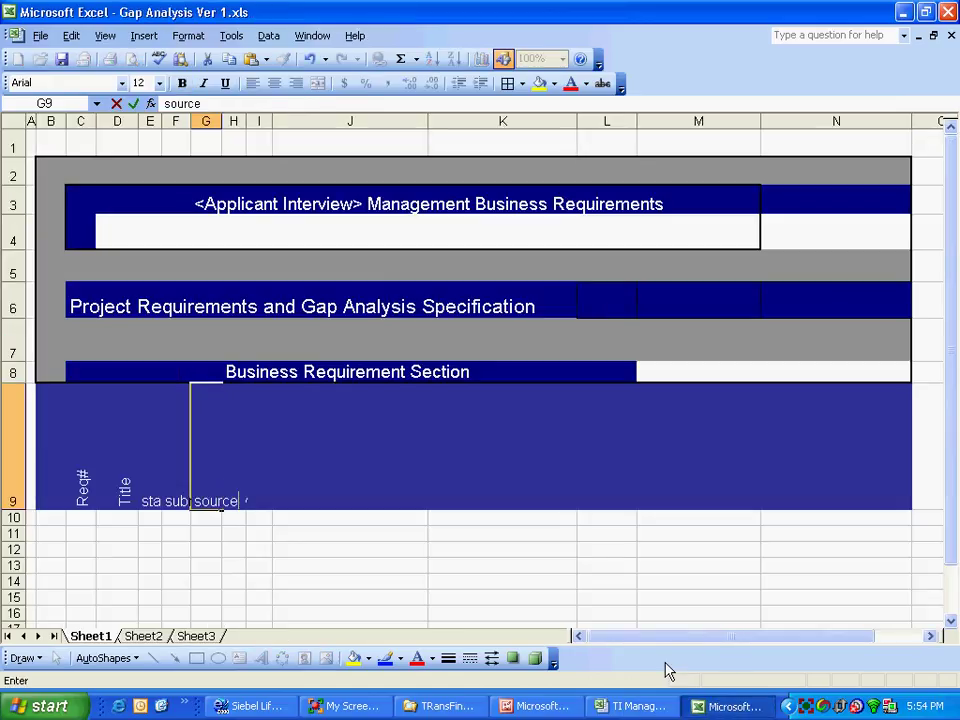
pyautogui.press('Tab')
pyautogui.write('b')
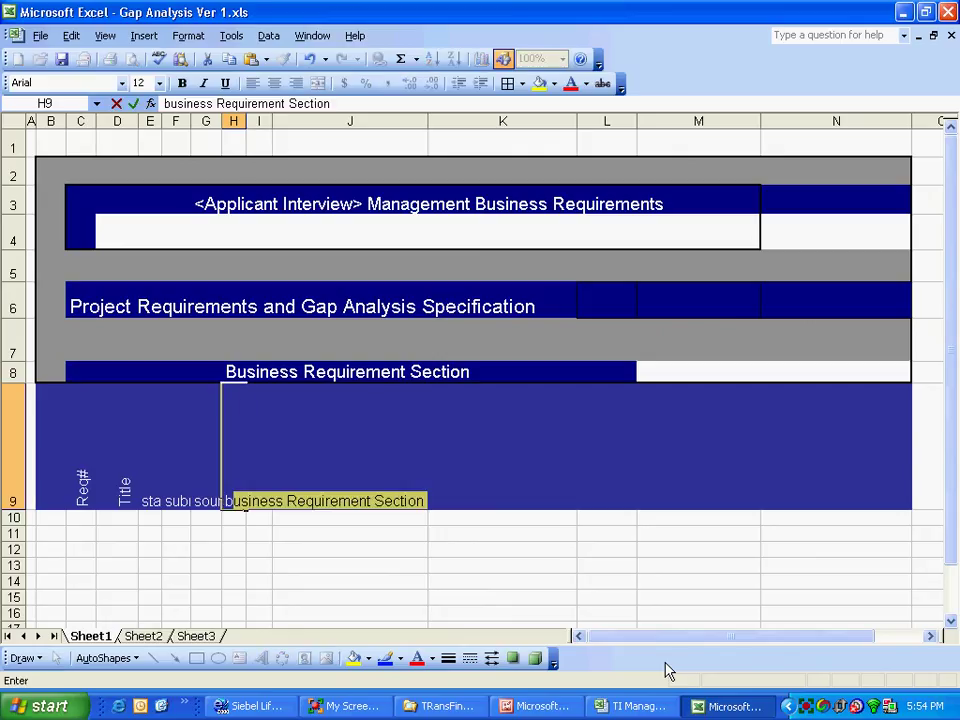
pyautogui.write('usiness')
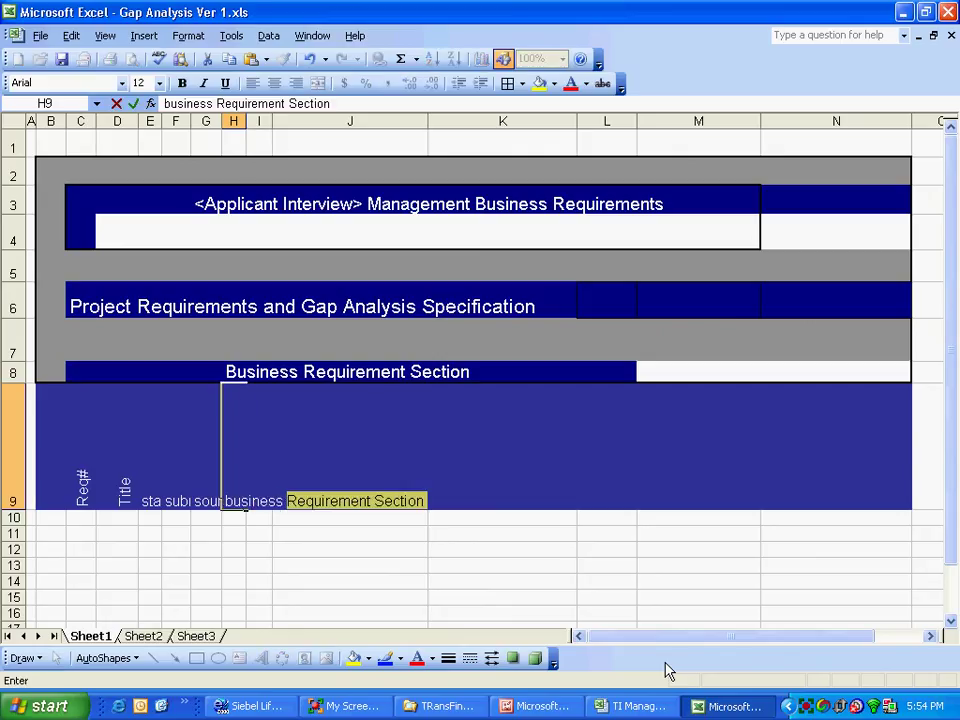
pyautogui.write(' reason')
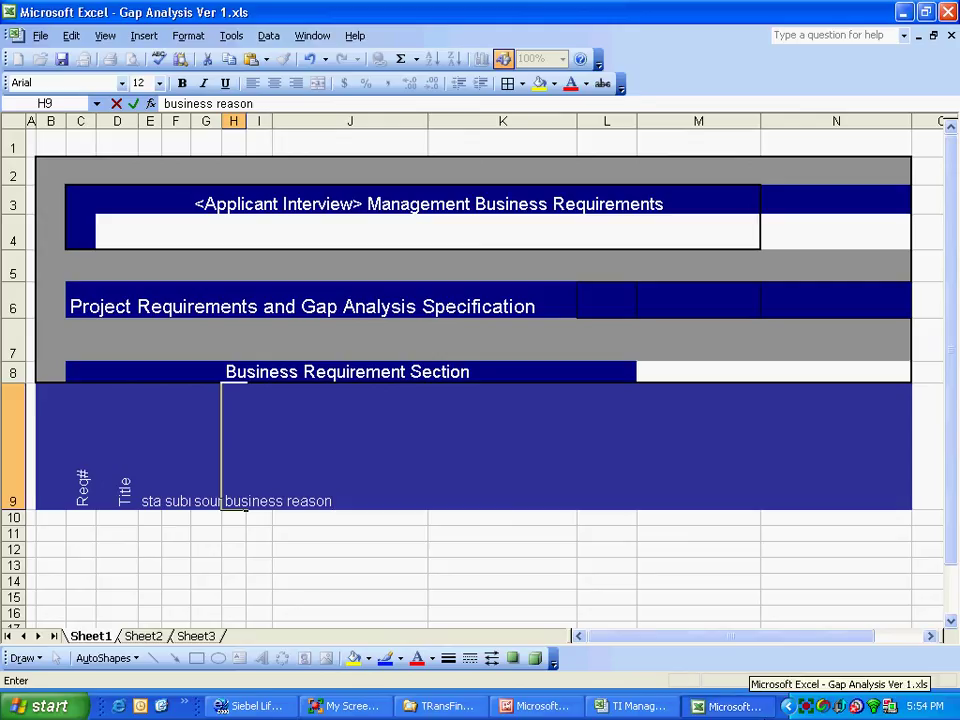
# Step: Look up the following heading in the TI Management workbook and enter "business requirement" in I9 of the Gap Analysis sheet
pyautogui.click(655, 706)
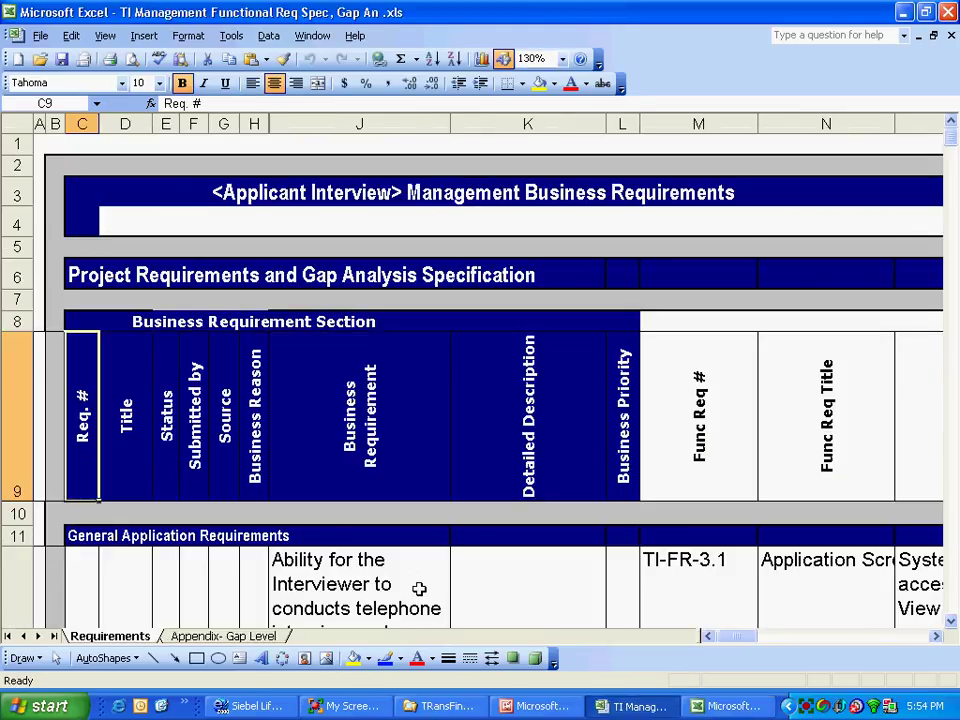
pyautogui.click(727, 706)
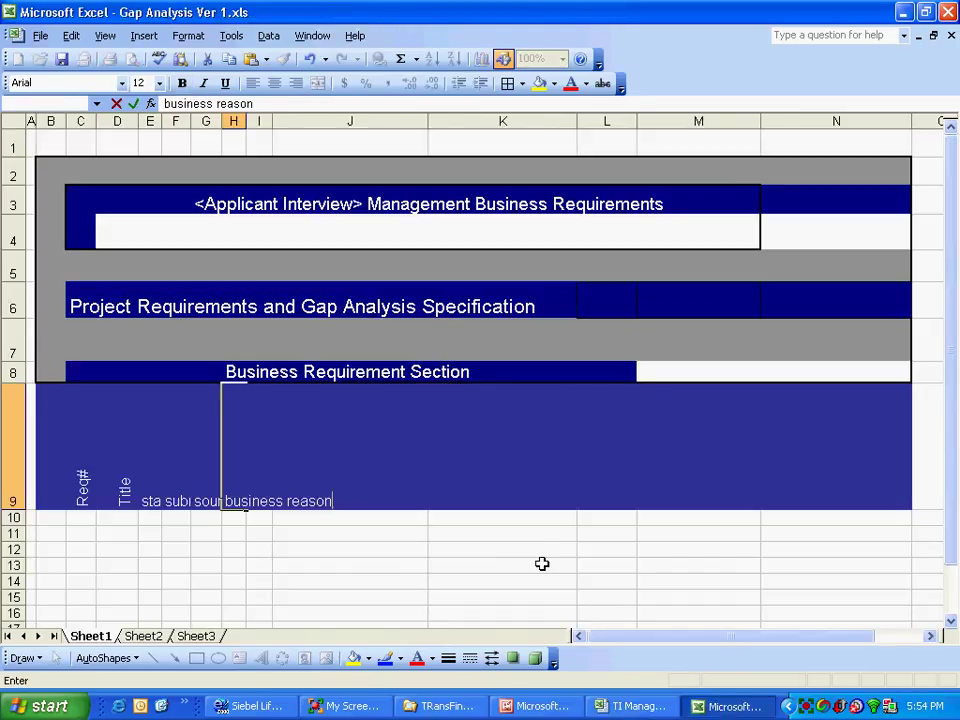
pyautogui.press('Tab')
pyautogui.write('bu')
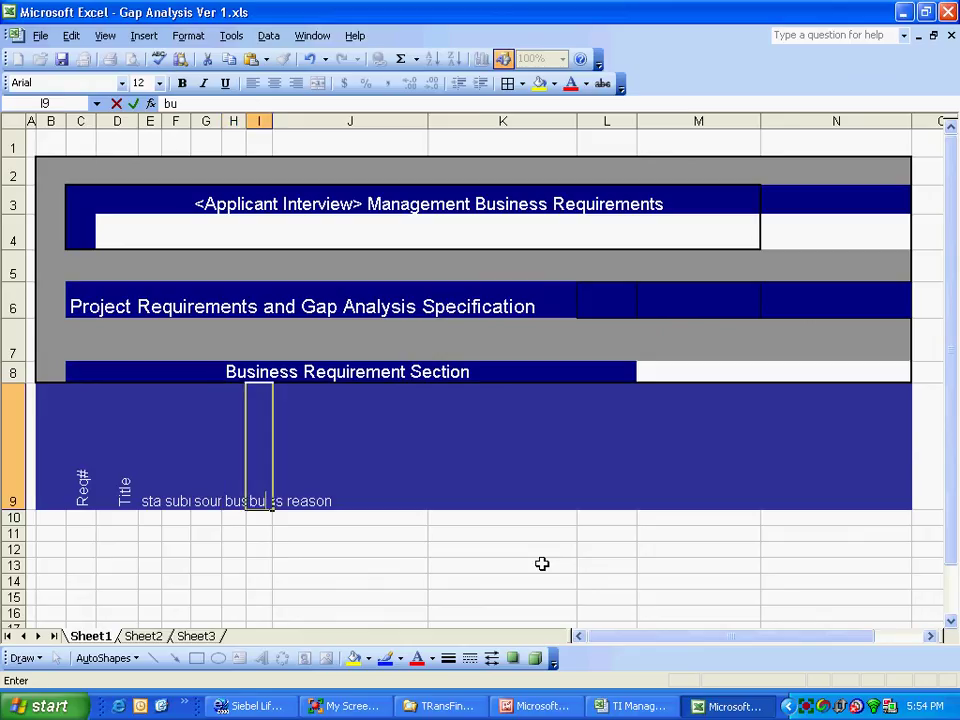
pyautogui.write('siness r')
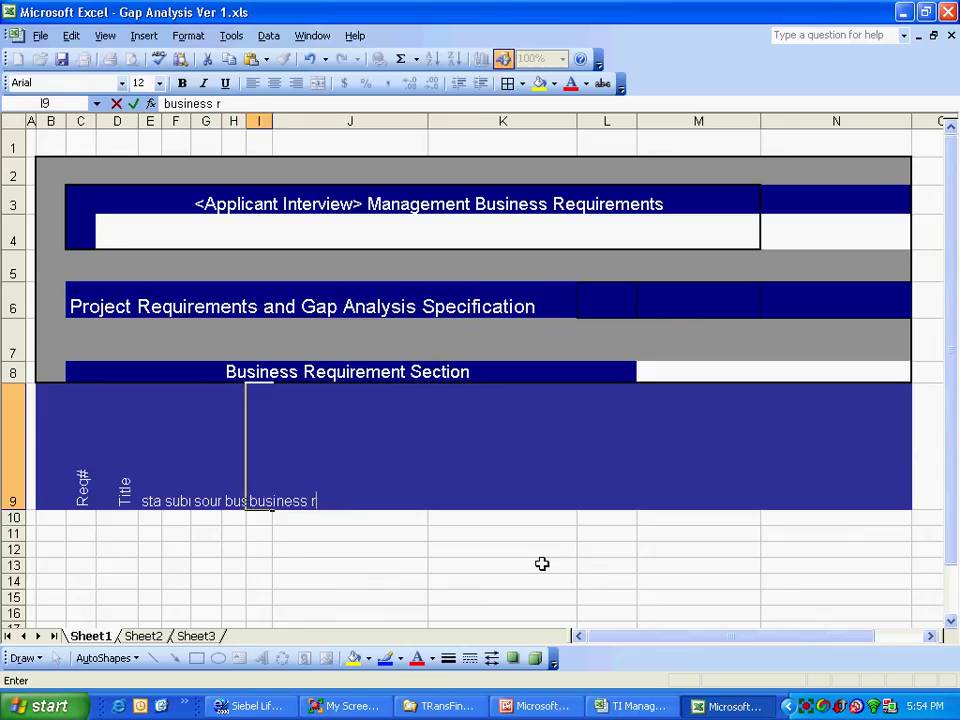
pyautogui.write('eqy')
pyautogui.write('ment')
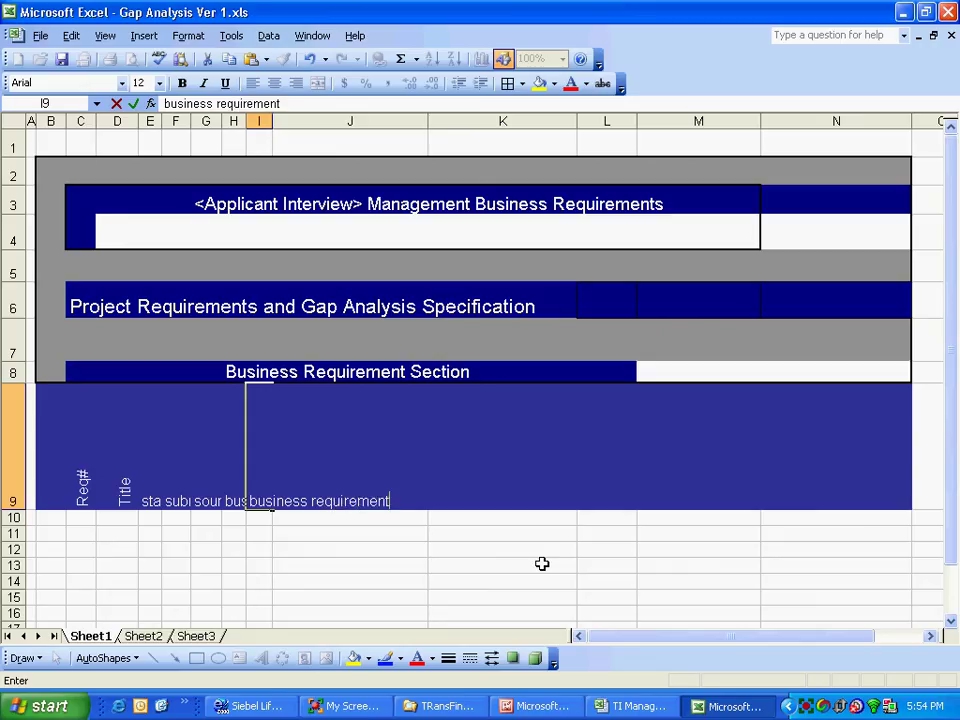
pyautogui.press('Return')
# Step: Rotate the text orientation of the heading range B9:N9 to 90 degrees
pyautogui.hotkey('ctrl', 'shift', 'Left')
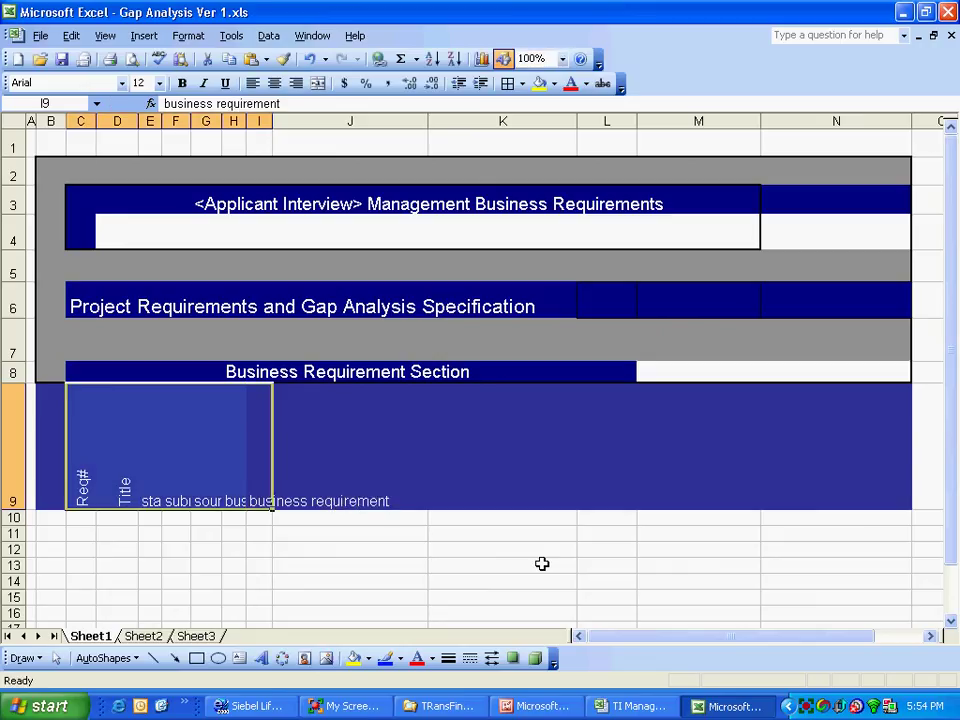
pyautogui.moveTo(55, 462); pyautogui.dragTo(818, 465)
pyautogui.rightClick(279, 474)
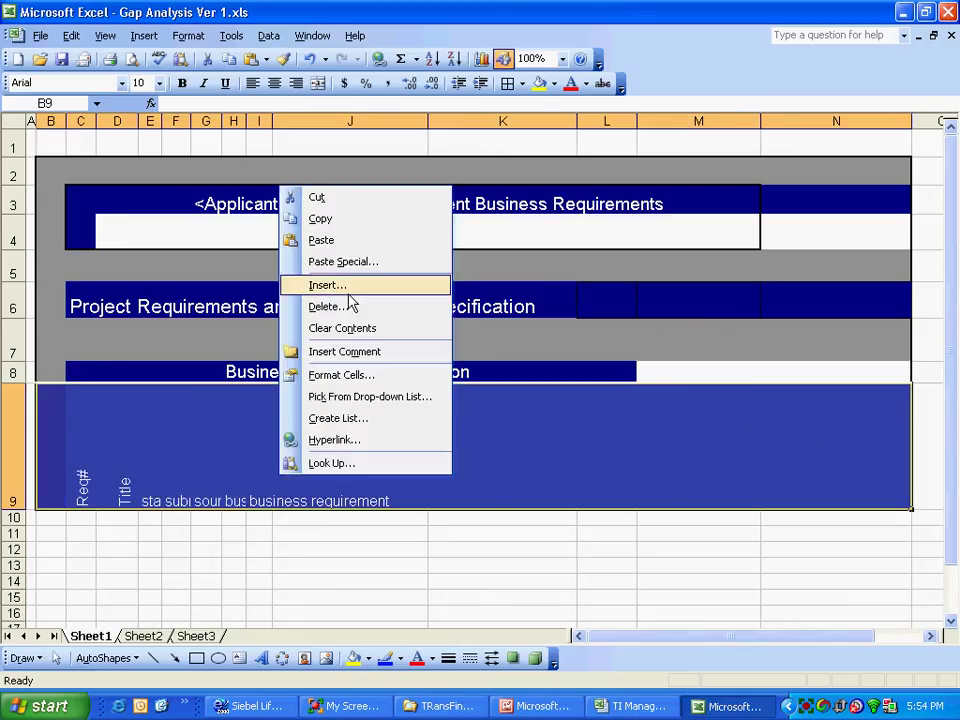
pyautogui.click(335, 374)
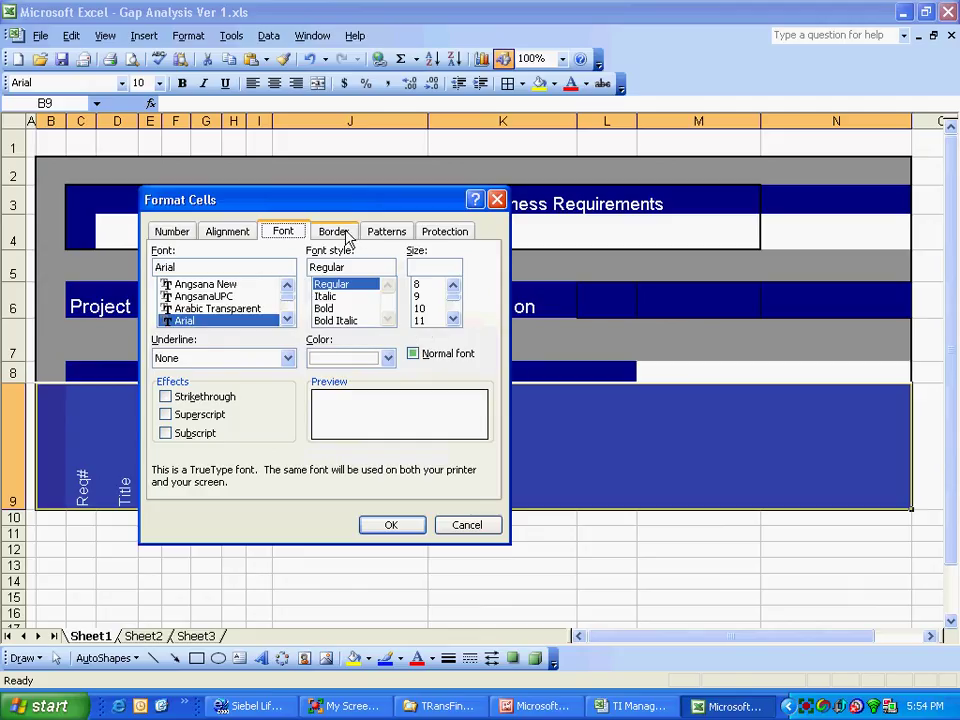
pyautogui.click(381, 231)
pyautogui.click(245, 232)
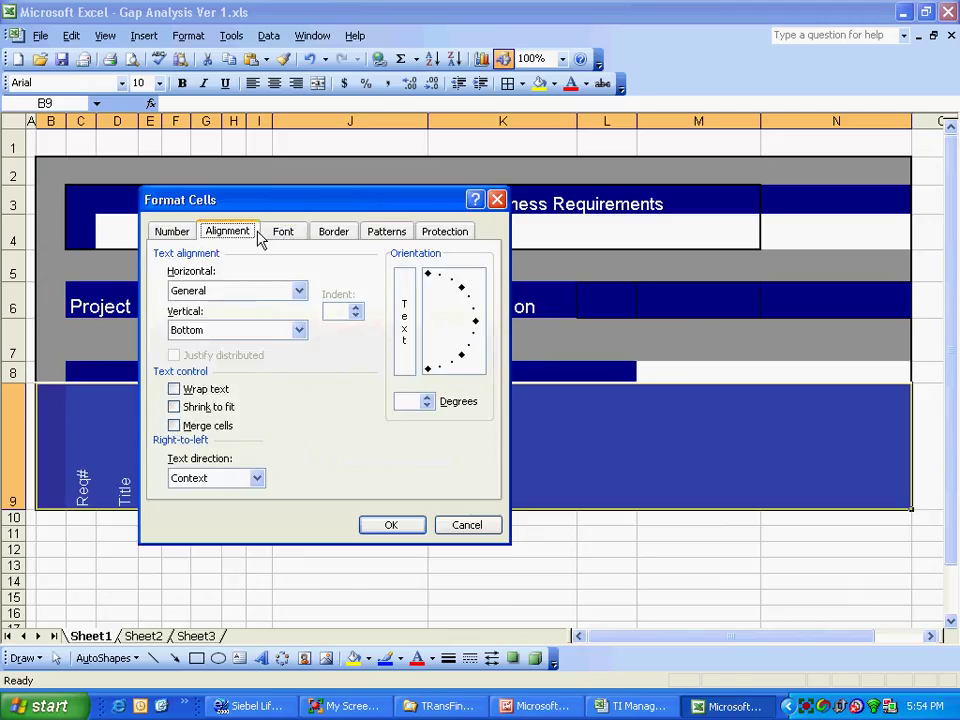
pyautogui.moveTo(476, 332); pyautogui.dragTo(432, 282)
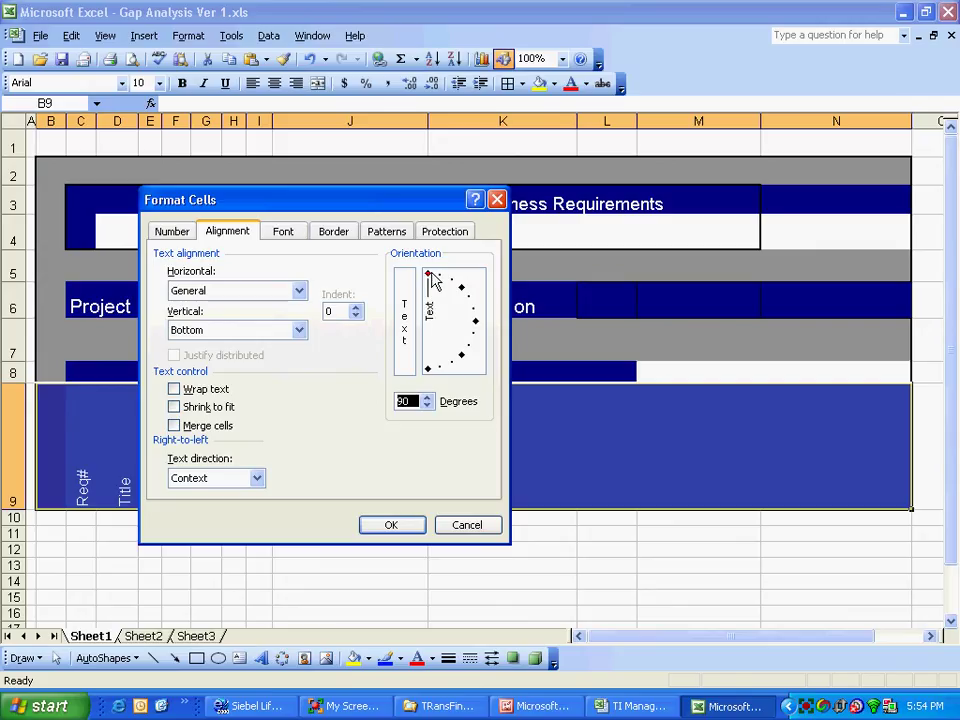
pyautogui.click(391, 525)
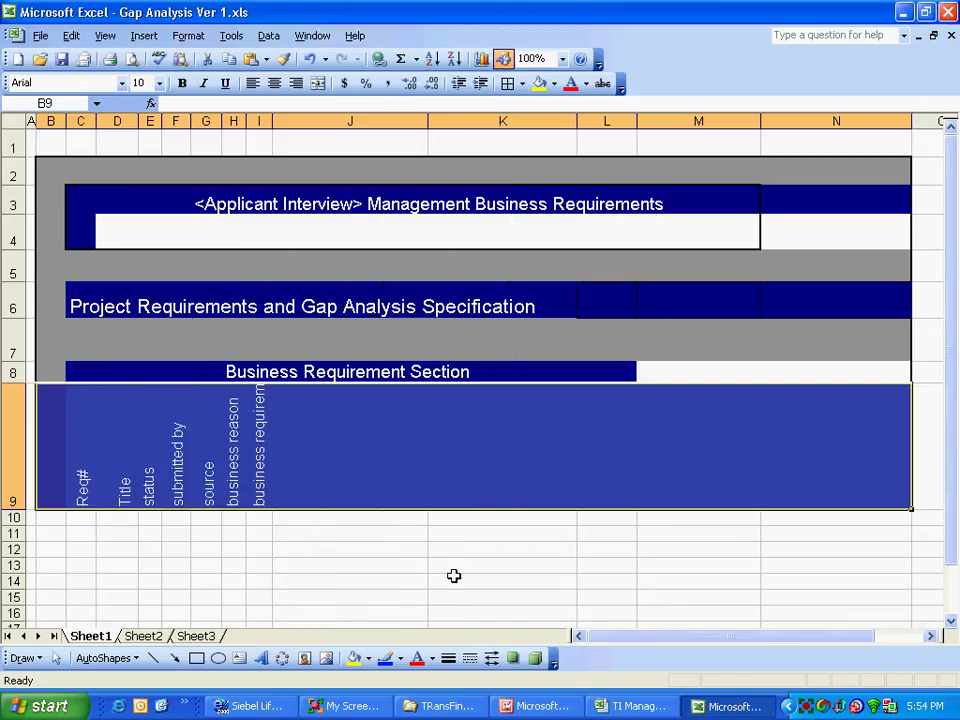
pyautogui.click(259, 489)
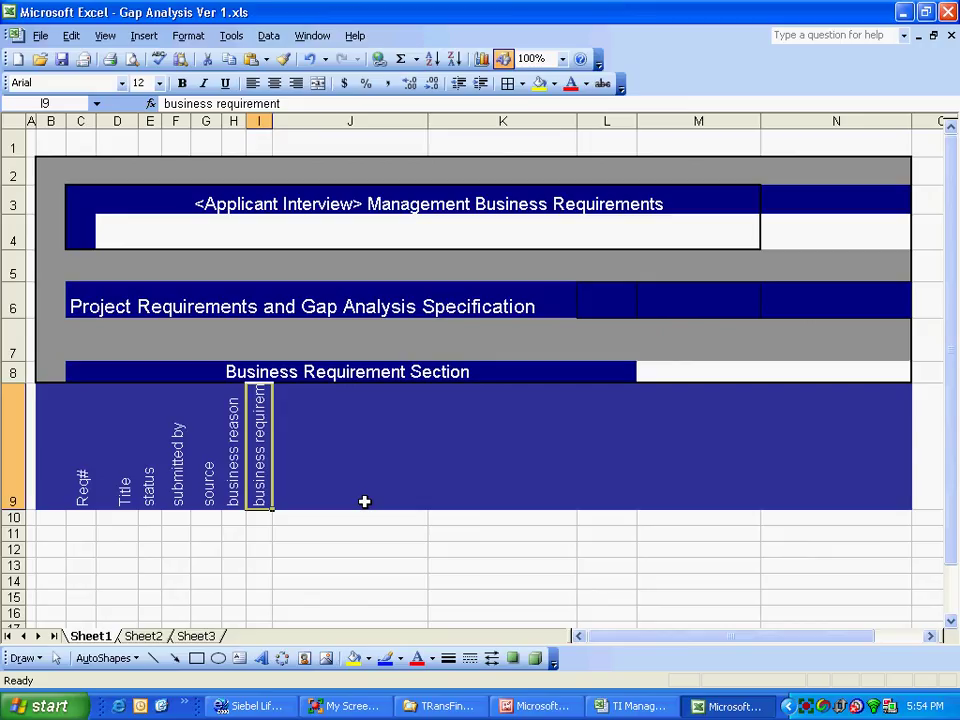
pyautogui.write('=')
pyautogui.hotkey('shift', 'F3')
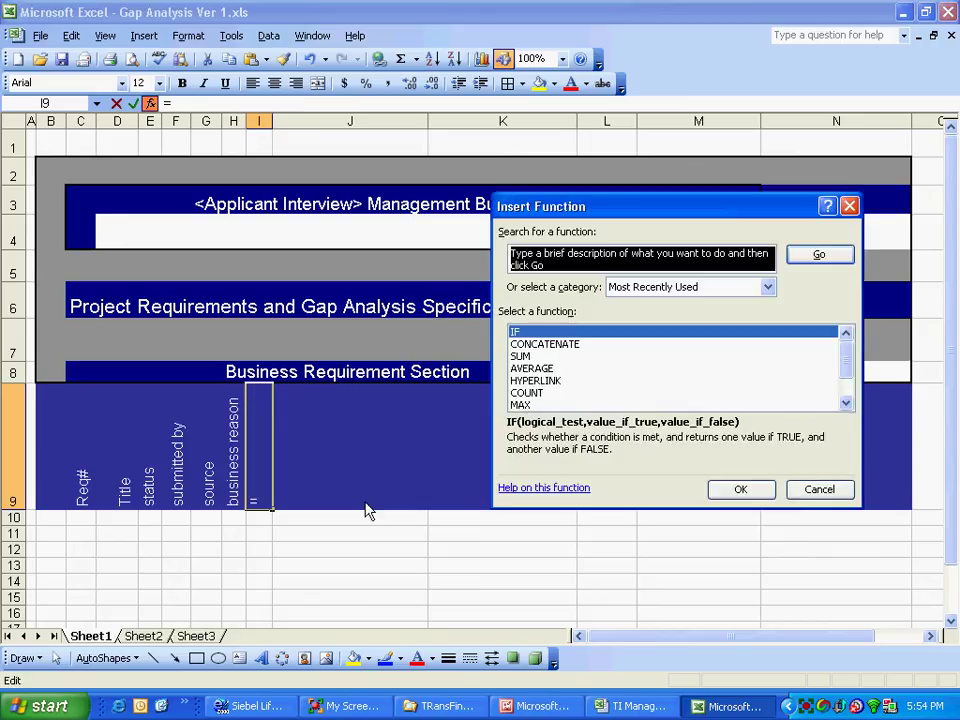
pyautogui.click(815, 489)
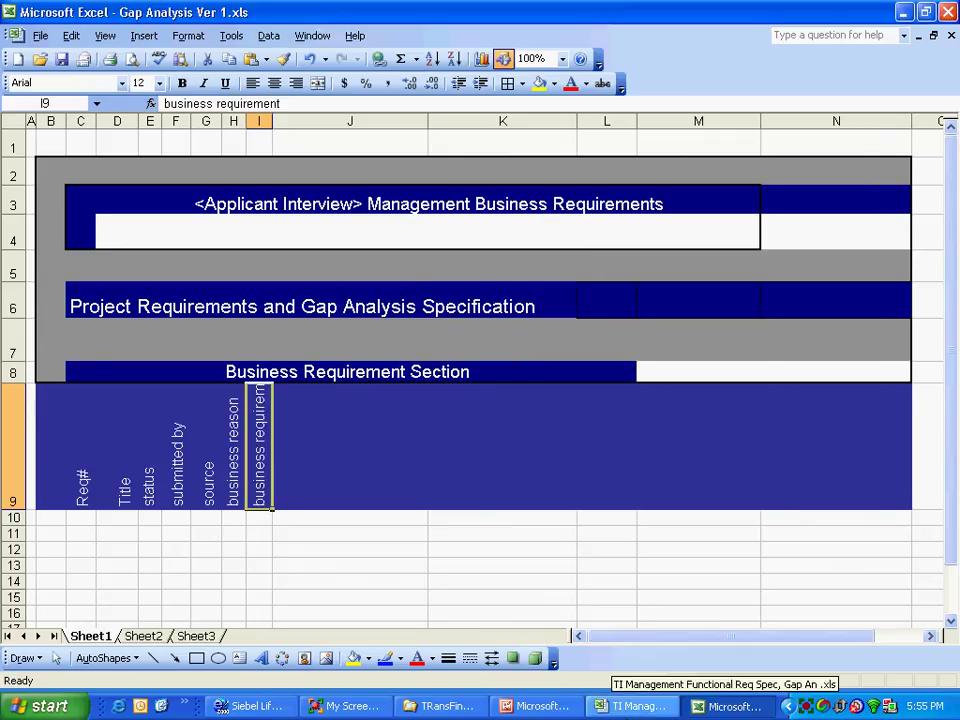
# Step: Set the font of the heading range B9:N9 to Arial Black, size 12, and compare the headings with the TI Management workbook
pyautogui.click(628, 712)
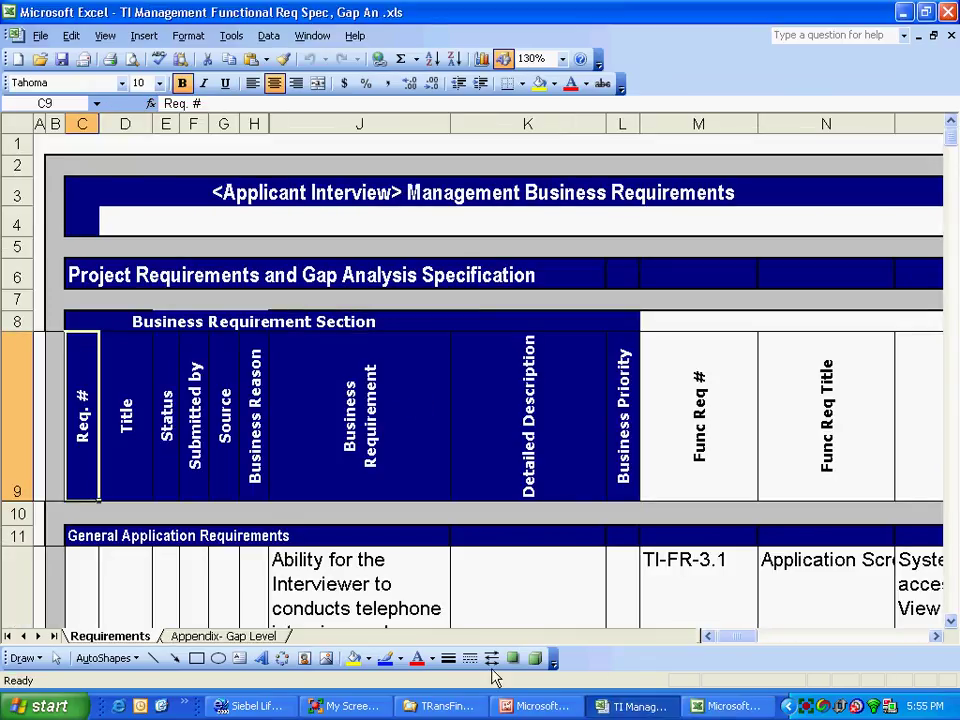
pyautogui.click(718, 707)
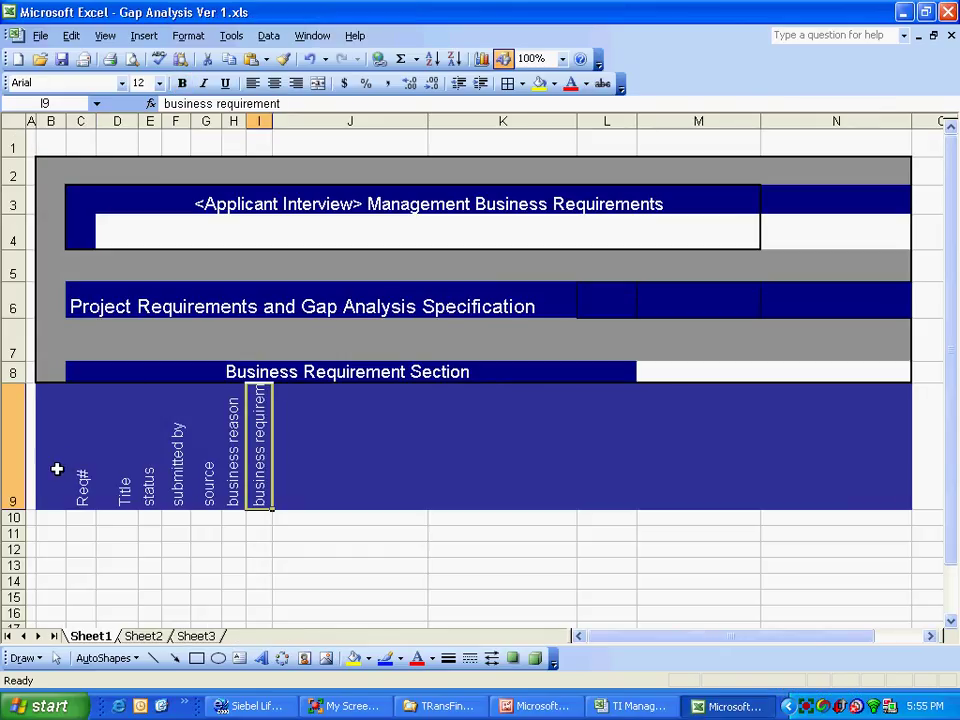
pyautogui.moveTo(57, 468); pyautogui.dragTo(827, 444)
pyautogui.rightClick(478, 435)
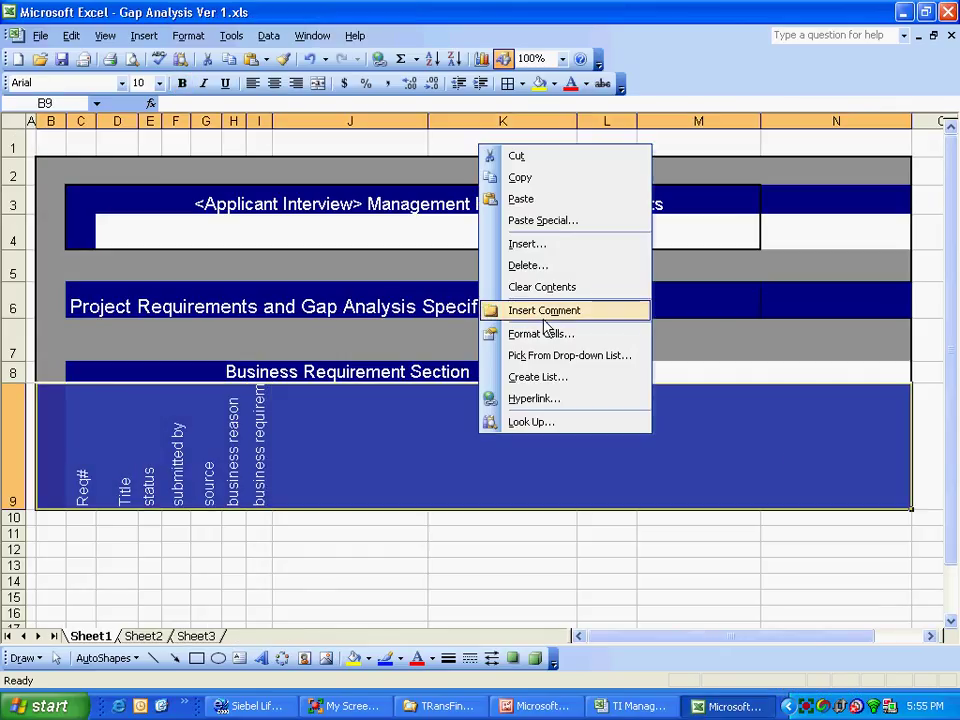
pyautogui.click(540, 333)
pyautogui.click(491, 190)
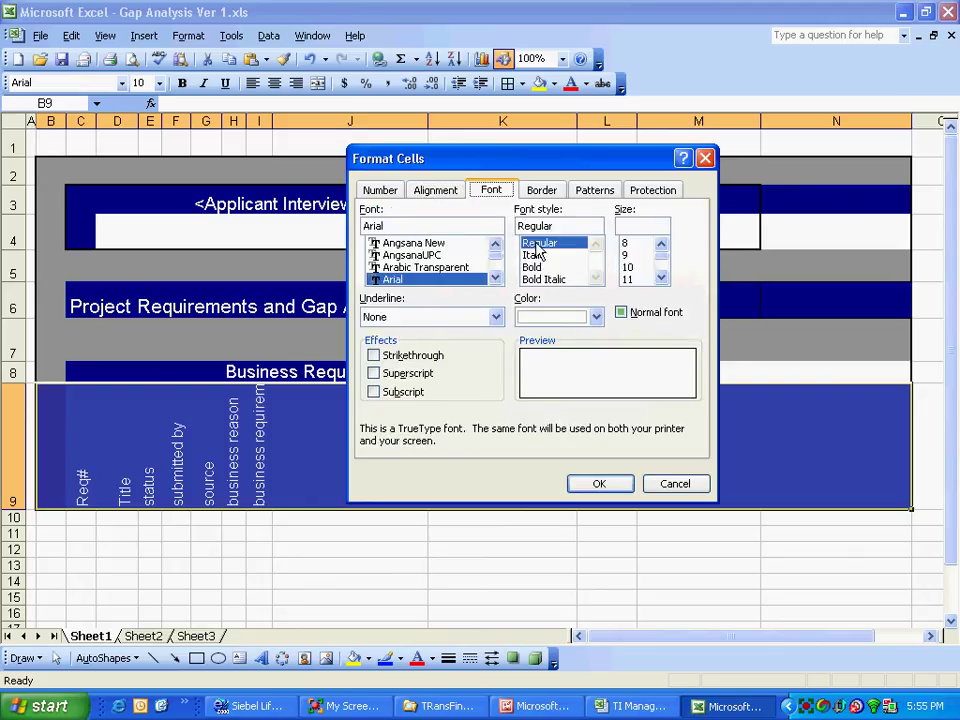
pyautogui.click(495, 279)
pyautogui.click(450, 280)
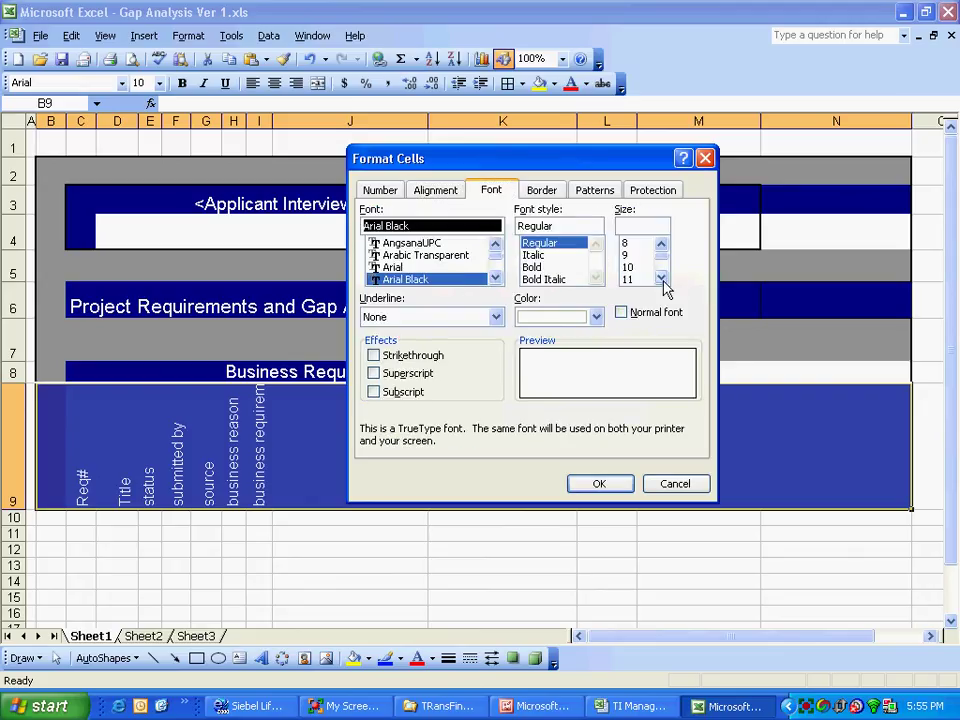
pyautogui.click(662, 281)
pyautogui.click(638, 279)
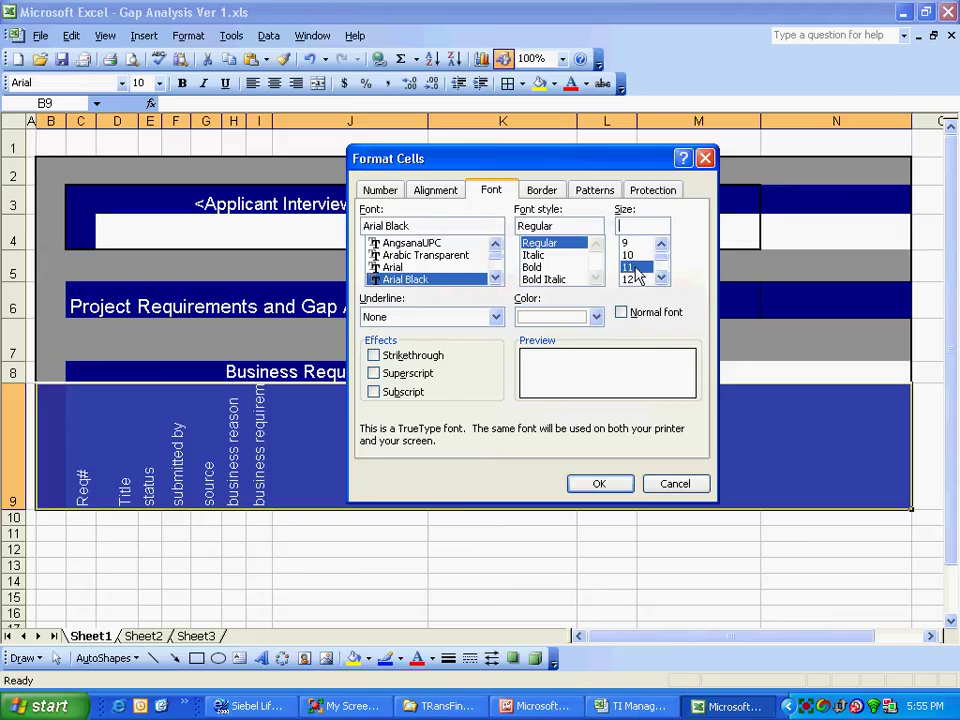
pyautogui.click(600, 483)
pyautogui.click(341, 476)
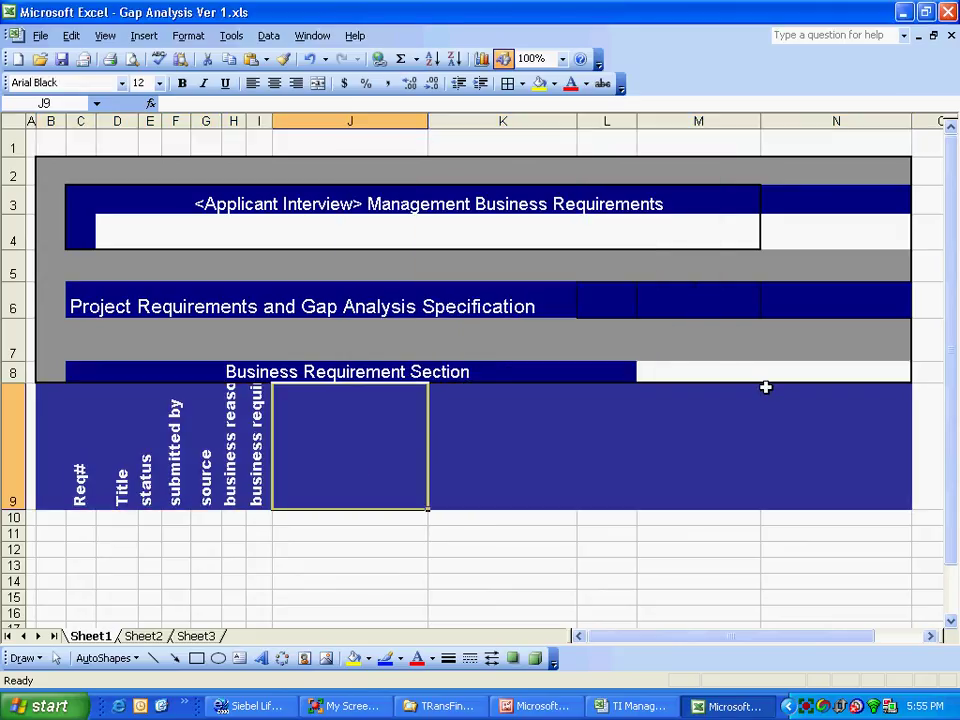
pyautogui.click(630, 706)
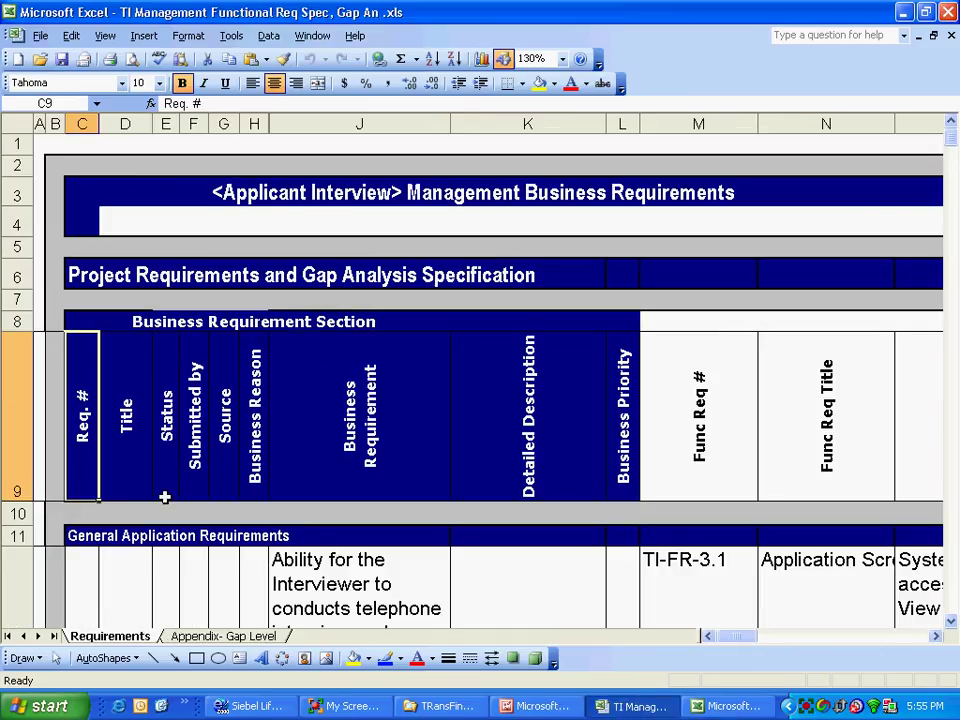
# Step: Copy the gray cell formatting of B7 onto B9 in the Gap Analysis sheet, and return to the TI Management workbook
pyautogui.click(729, 706)
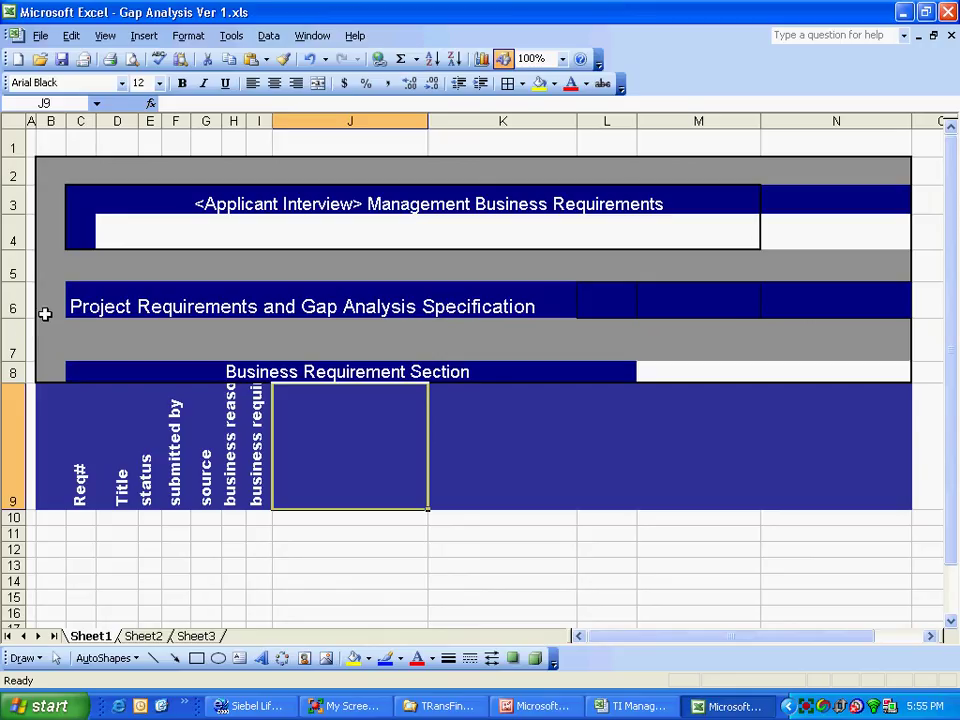
pyautogui.moveTo(45, 314); pyautogui.dragTo(900, 426)
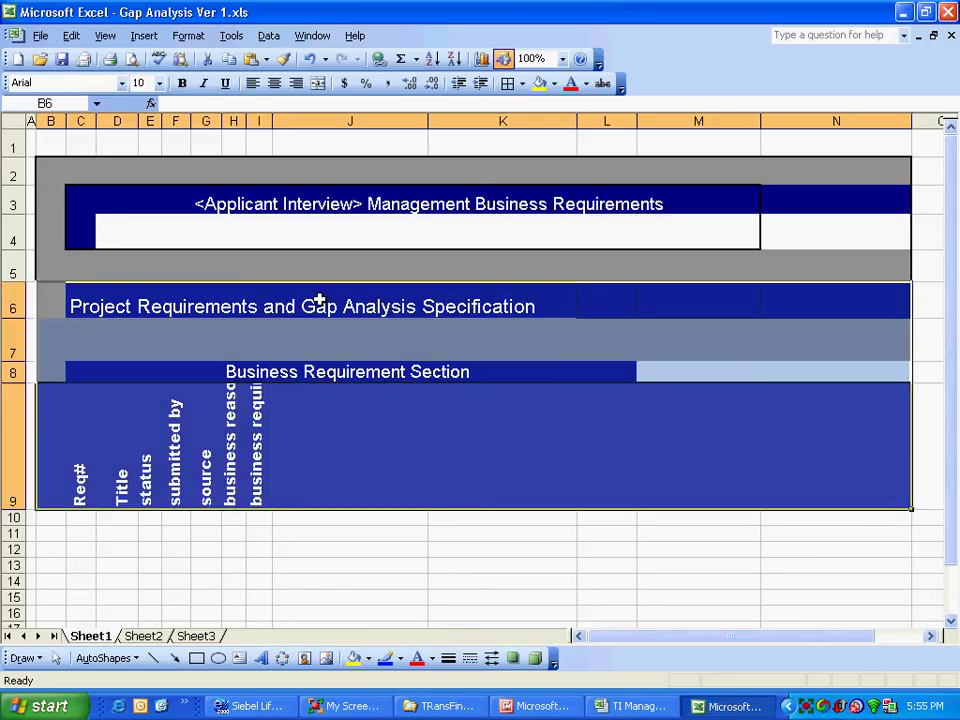
pyautogui.click(47, 255)
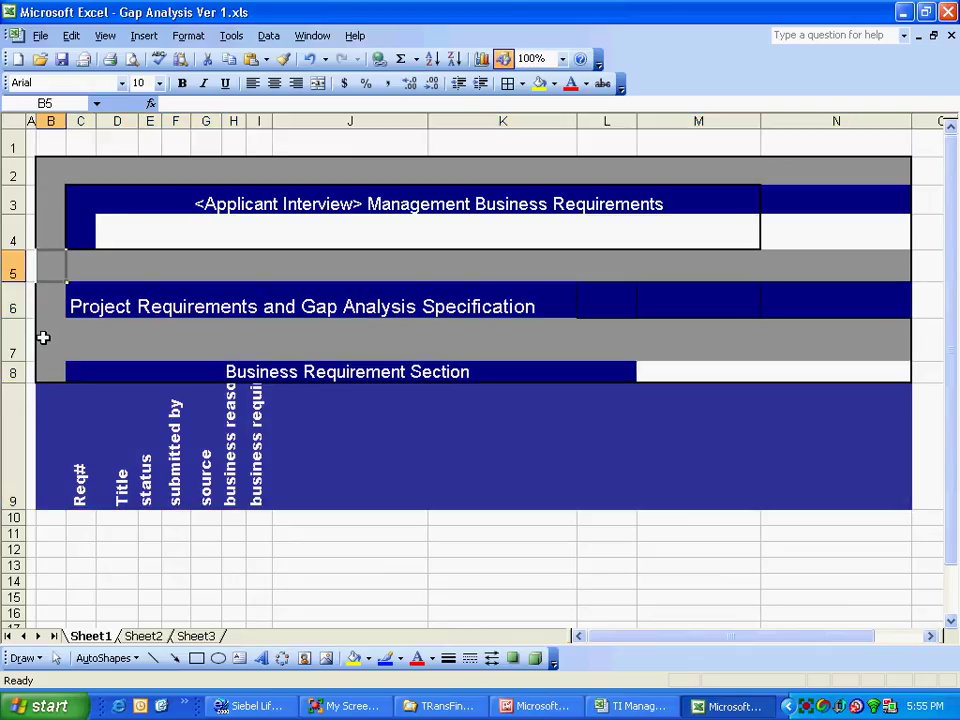
pyautogui.click(46, 391)
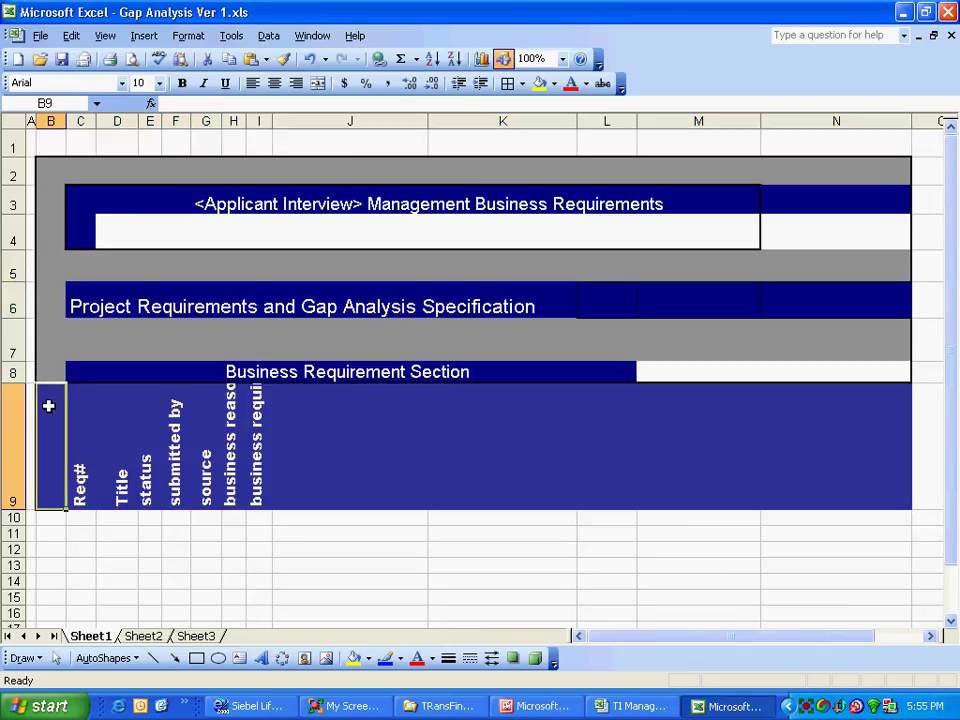
pyautogui.rightClick(48, 395)
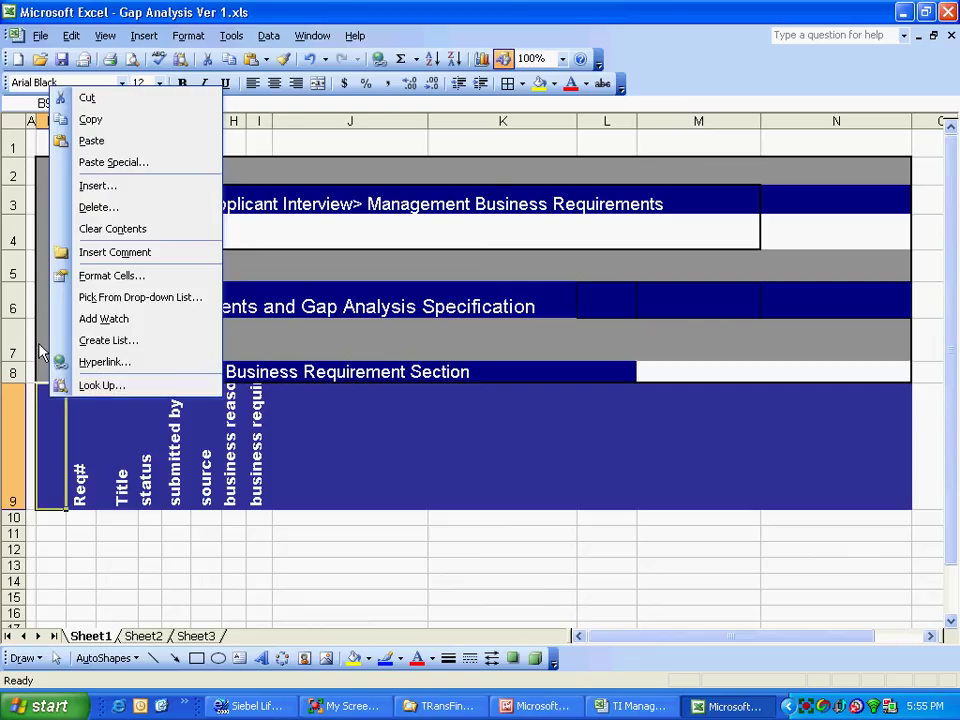
pyautogui.click(40, 350)
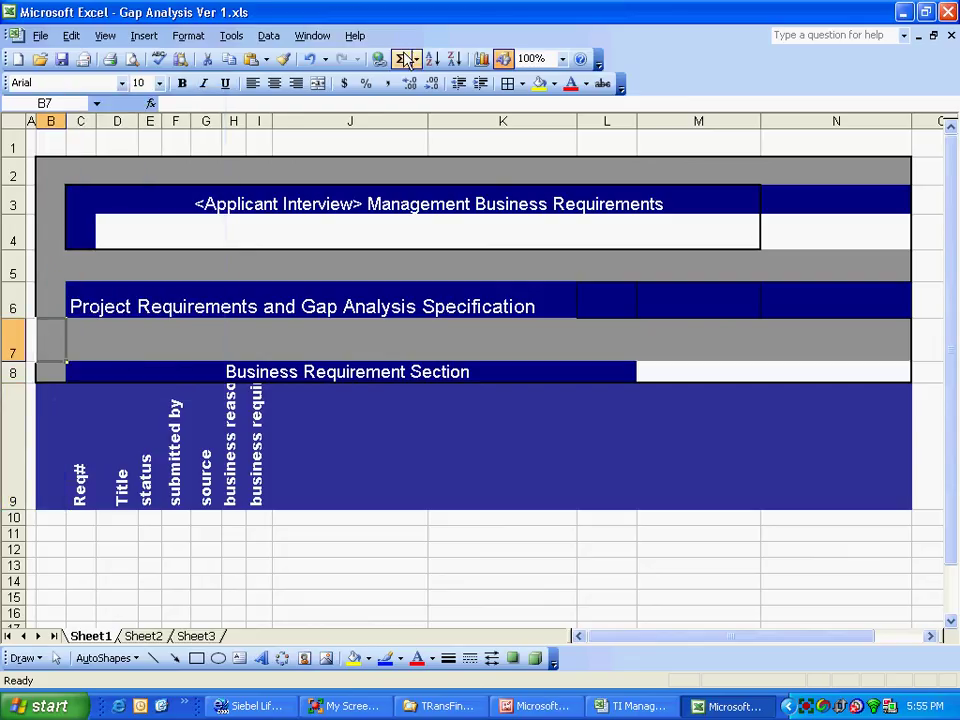
pyautogui.click(284, 59)
pyautogui.click(41, 422)
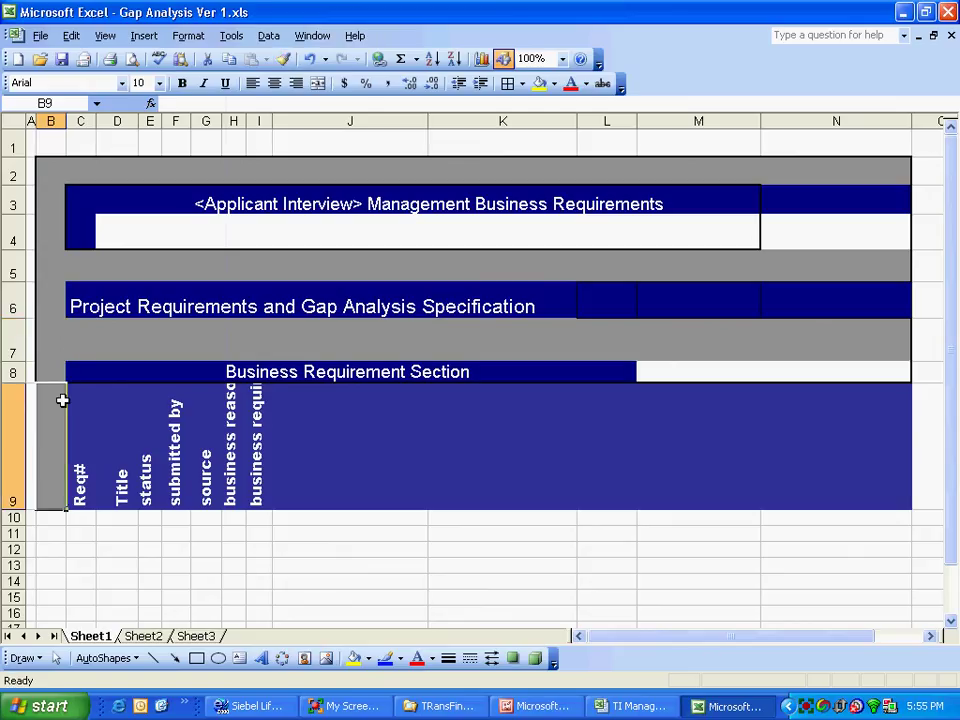
pyautogui.click(652, 706)
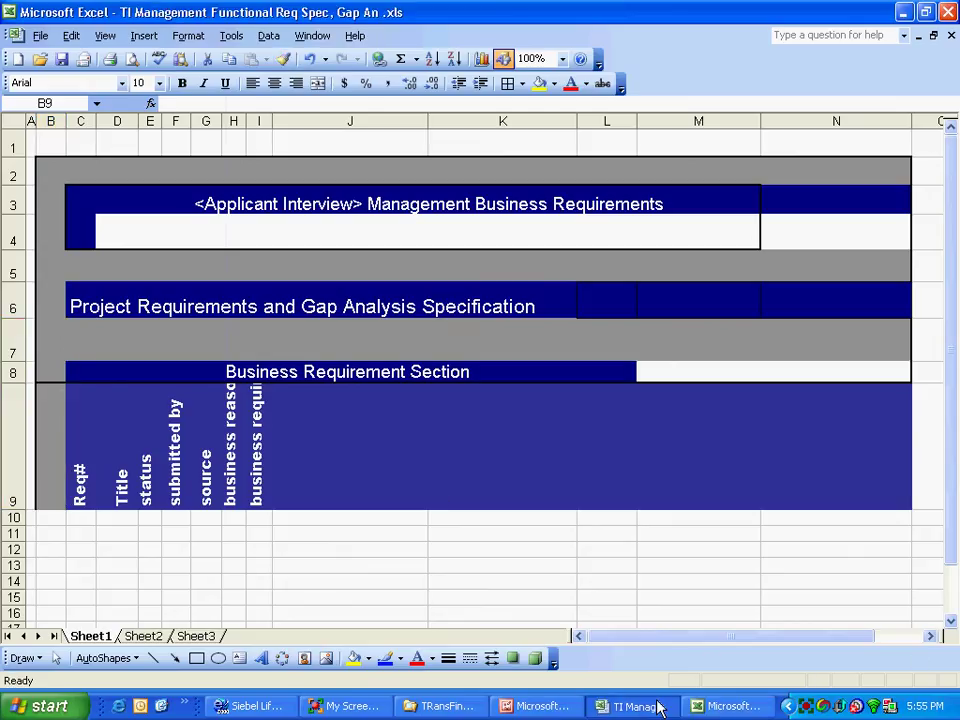